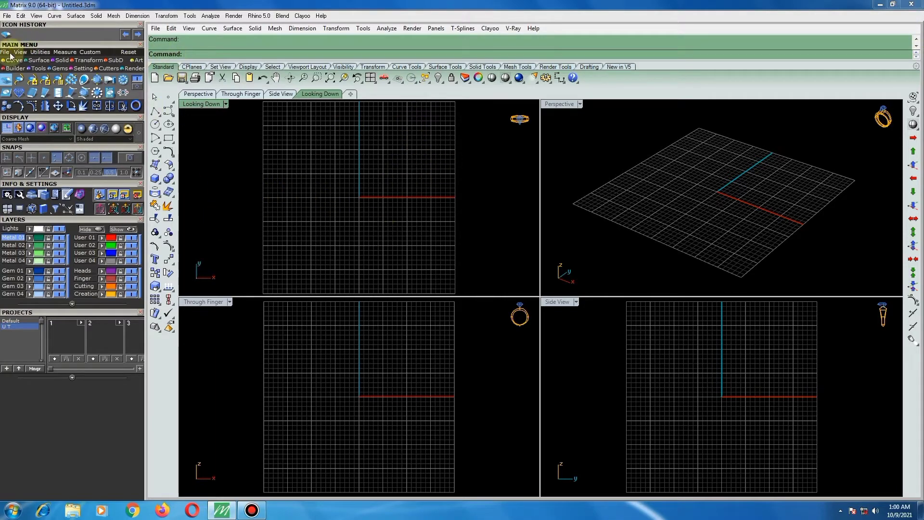
Step: Open the Gem Loader, float it over the viewports and choose the Oval shape
click(6, 81)
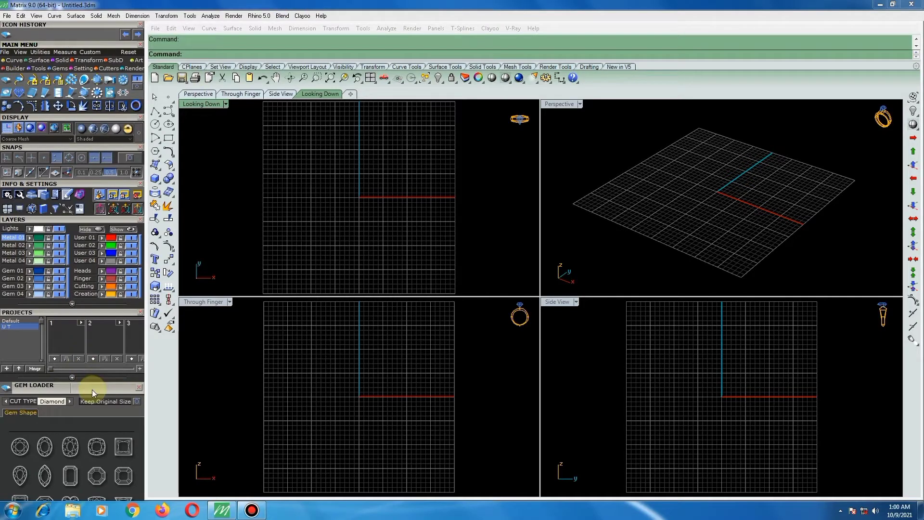
drag(91, 388, 757, 185)
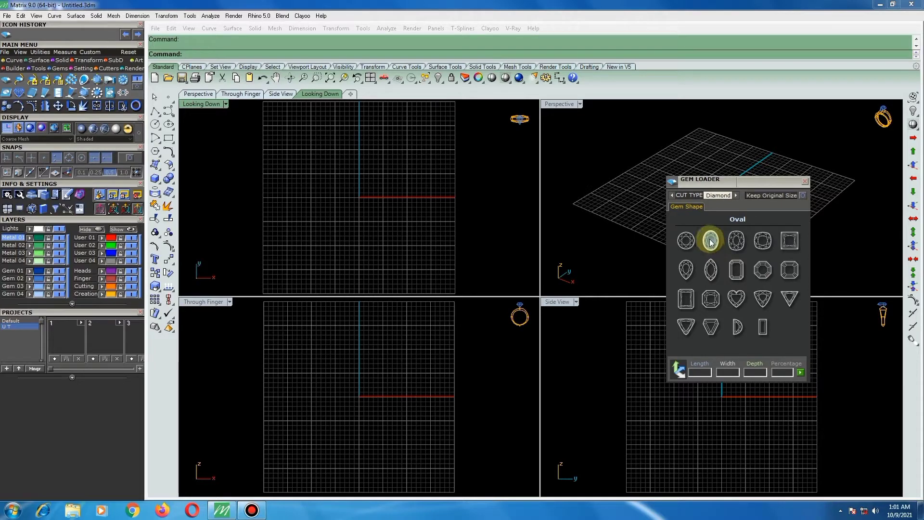
click(711, 241)
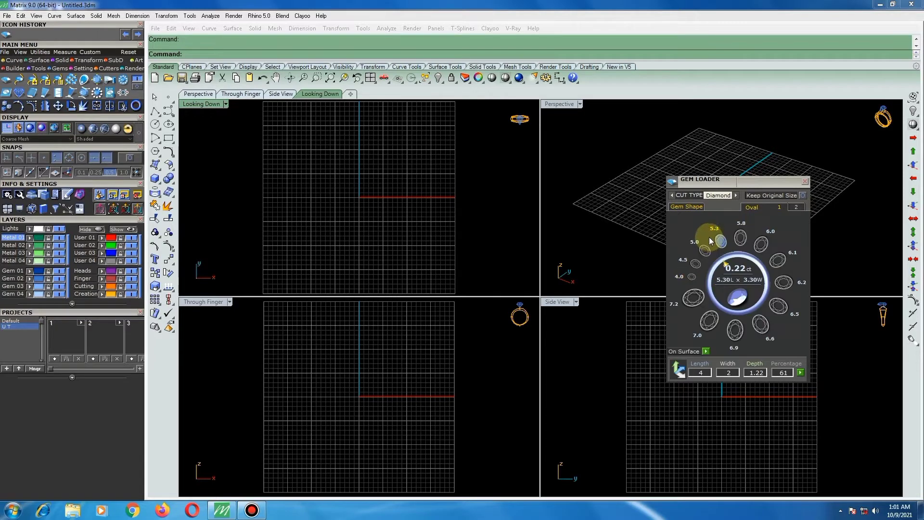
Step: Preview the smaller oval sizes from 4.0 up to 5.8
click(739, 236)
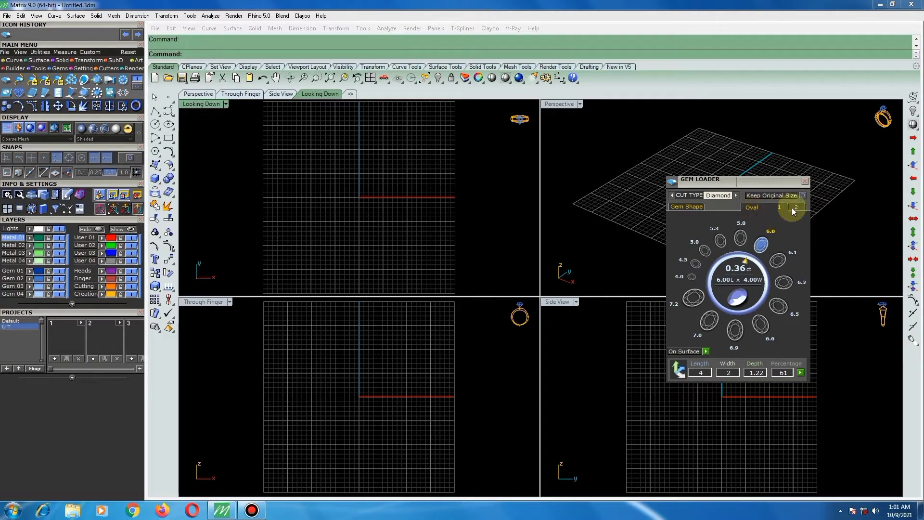
click(739, 238)
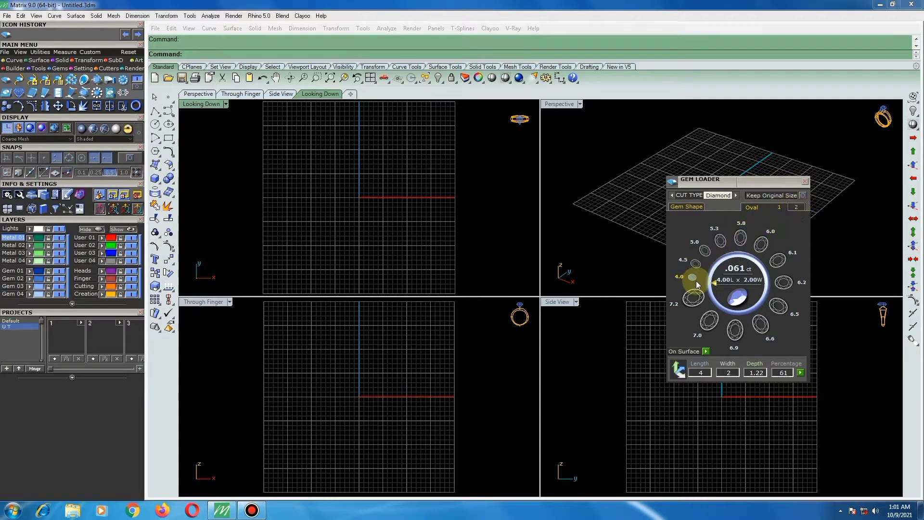
click(691, 278)
click(694, 264)
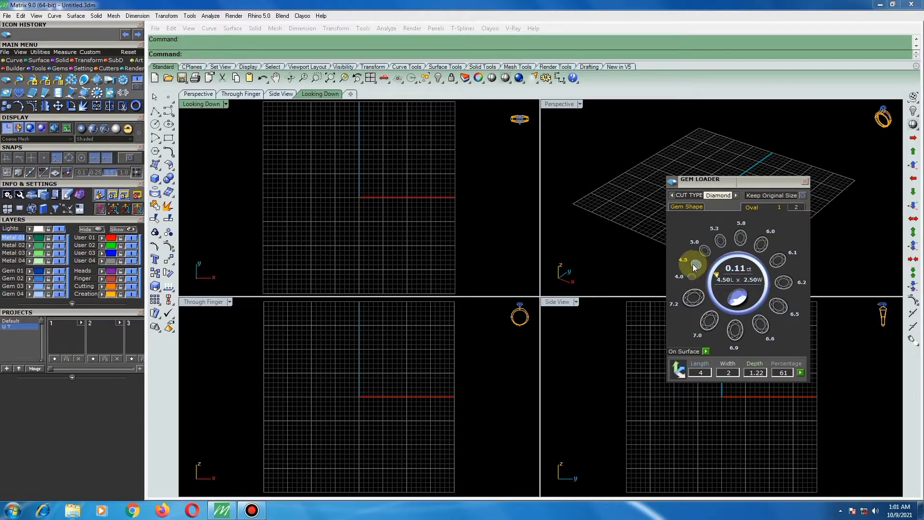
click(705, 253)
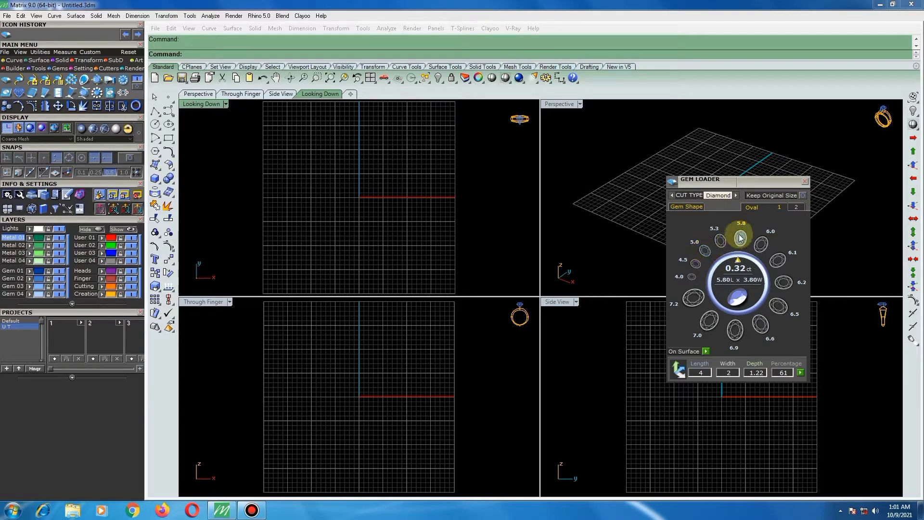
click(720, 240)
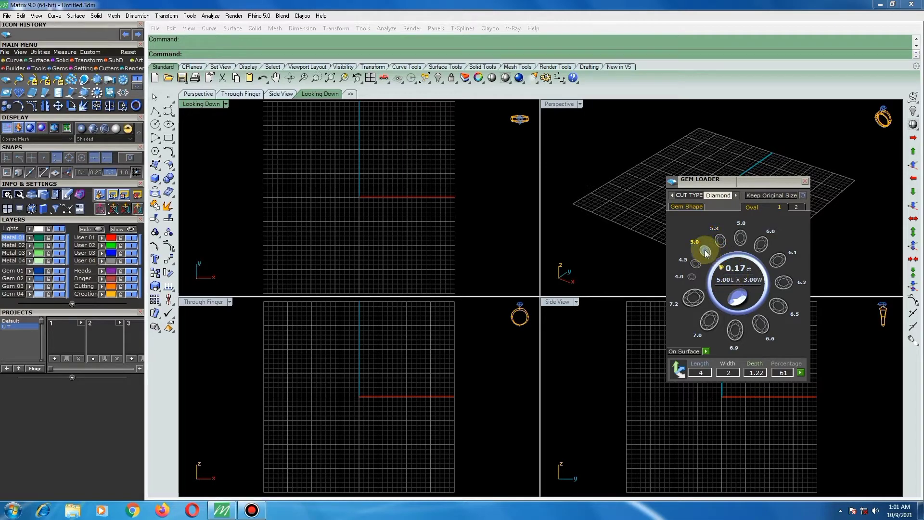
Step: Compare the 6.1–7.0 sizes and settle on the 6.00 × 4.00 oval (0.36 ct)
click(765, 248)
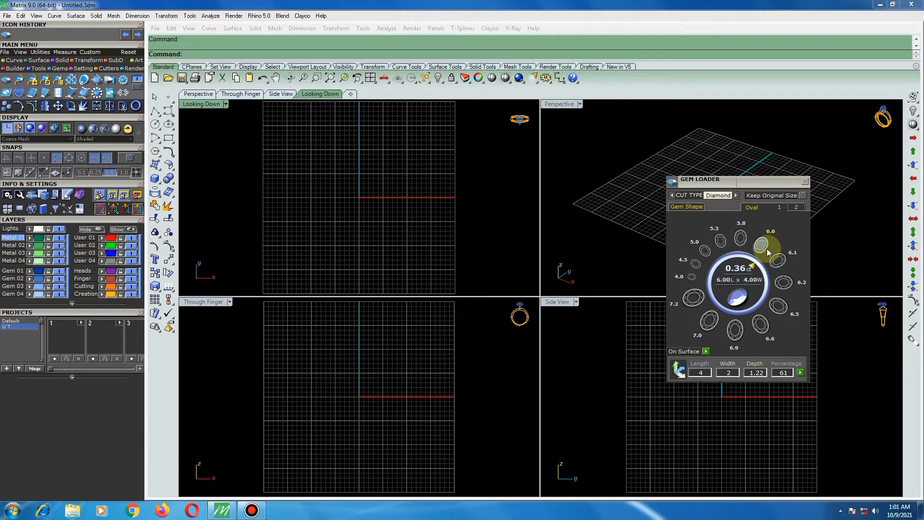
click(787, 284)
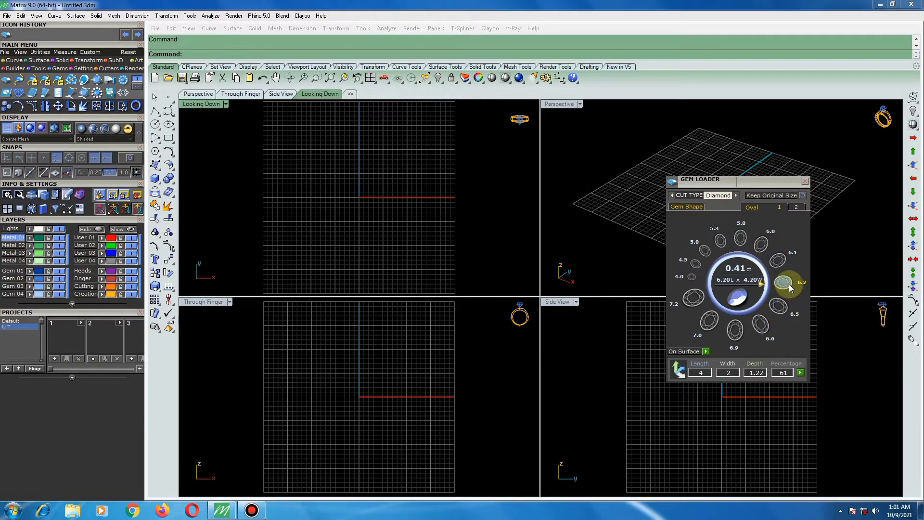
click(777, 315)
click(710, 328)
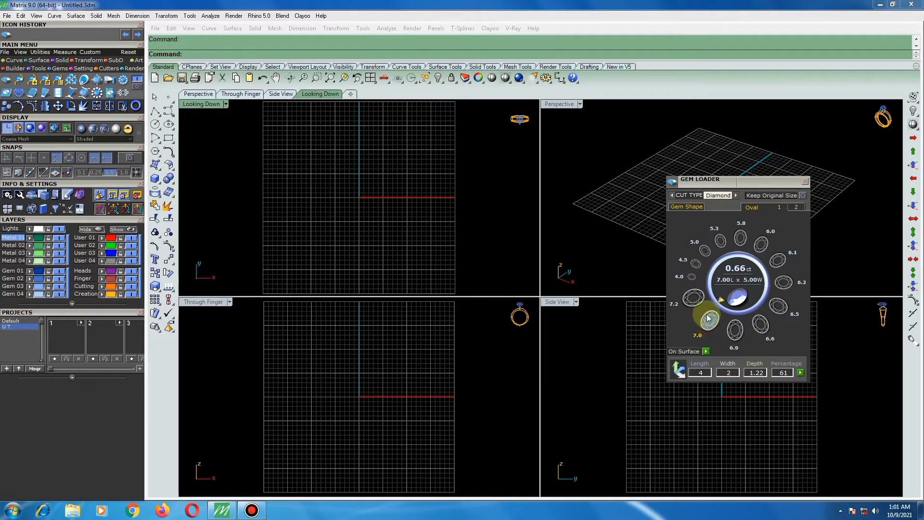
click(768, 265)
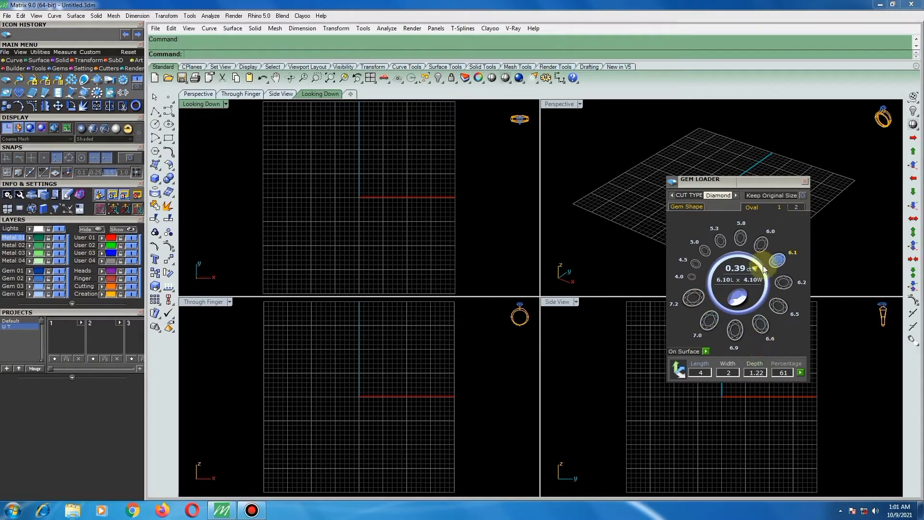
click(762, 247)
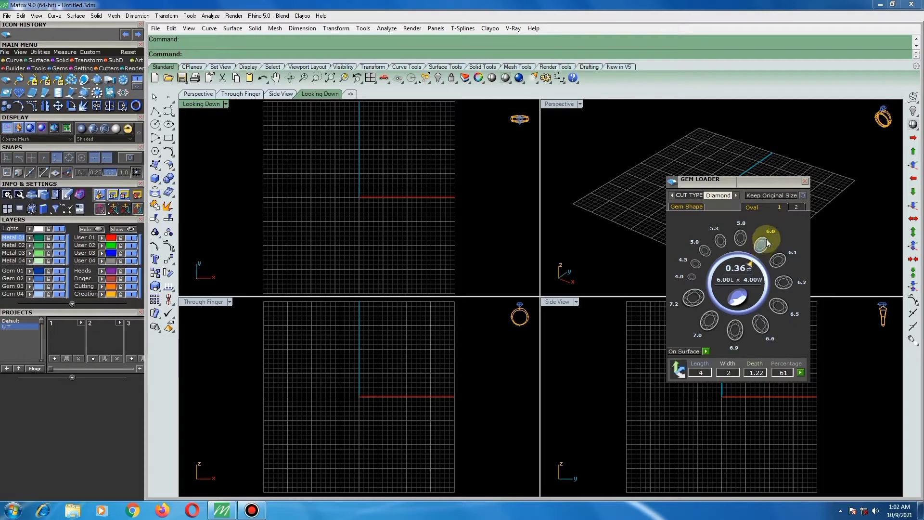
Step: Apply the 6.00 × 4.00 oval diamond at the scene origin, deselect it, and dismiss the Gem Loader
click(762, 244)
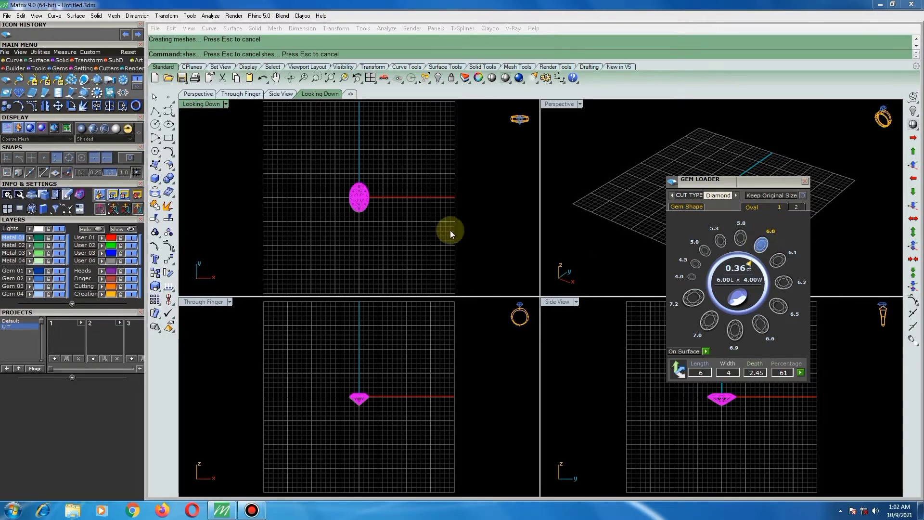
click(394, 198)
click(805, 181)
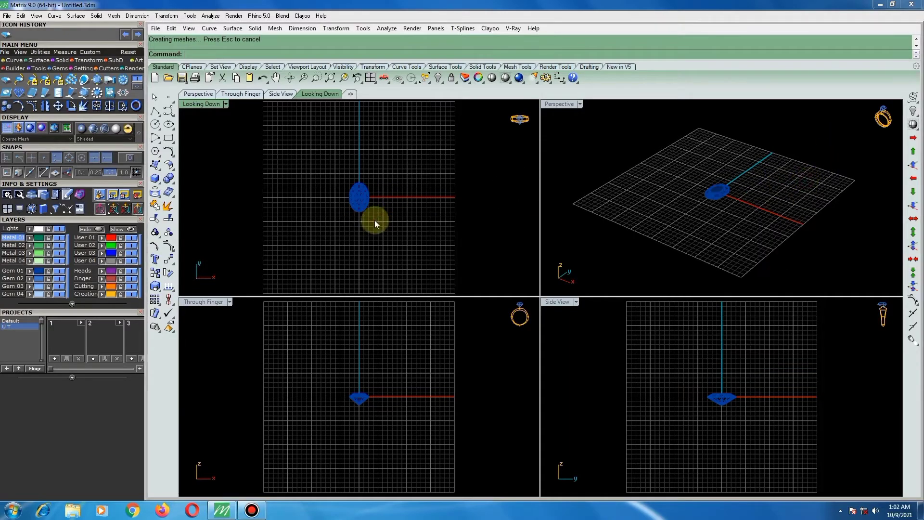
scroll(352, 193, up, 2)
scroll(416, 217, up, 2)
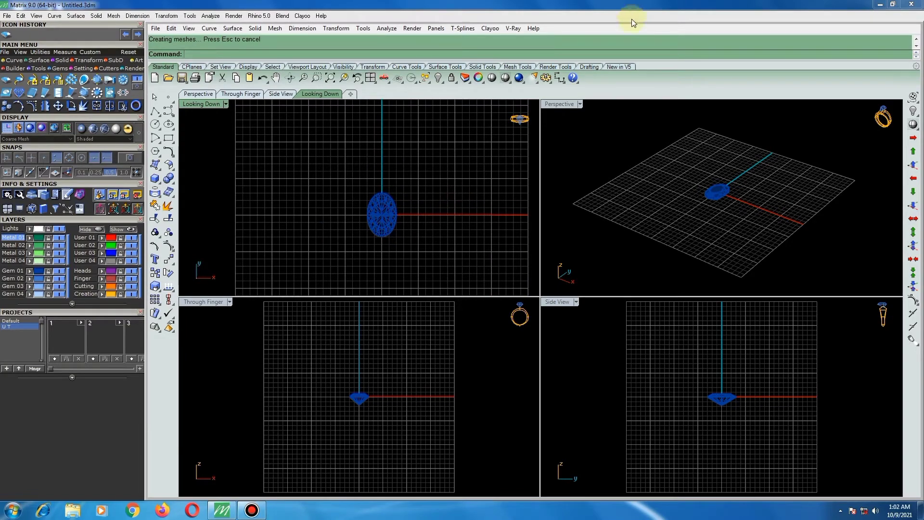
Step: Dimension the gem's width end to end, confirming 4.00
click(558, 78)
scroll(377, 219, up, 2)
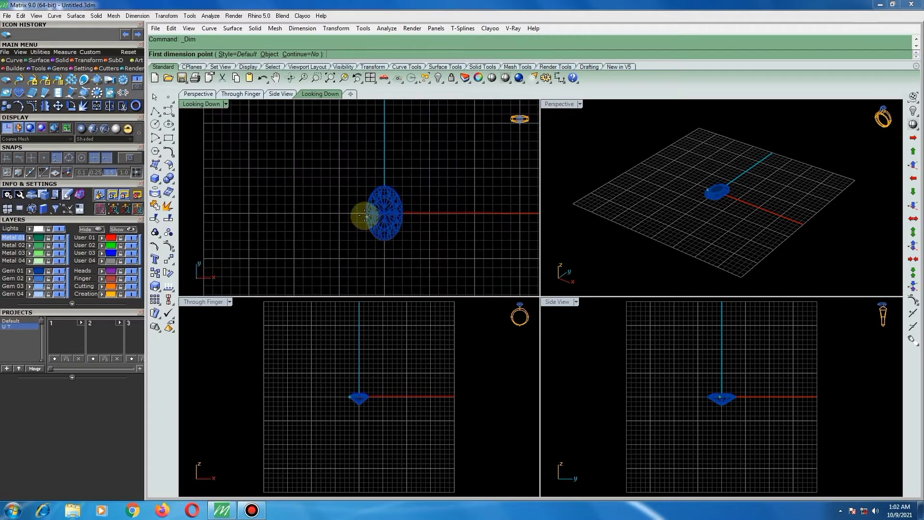
scroll(368, 212, up, 2)
click(367, 211)
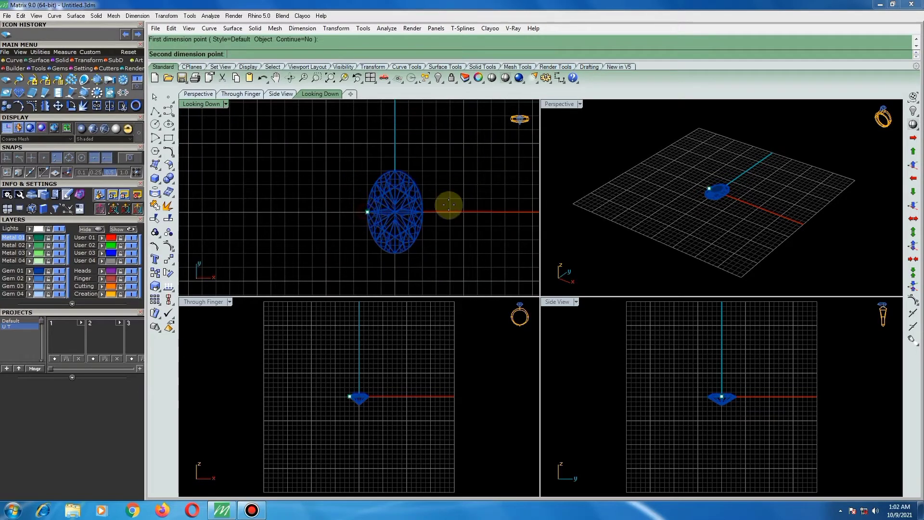
click(423, 210)
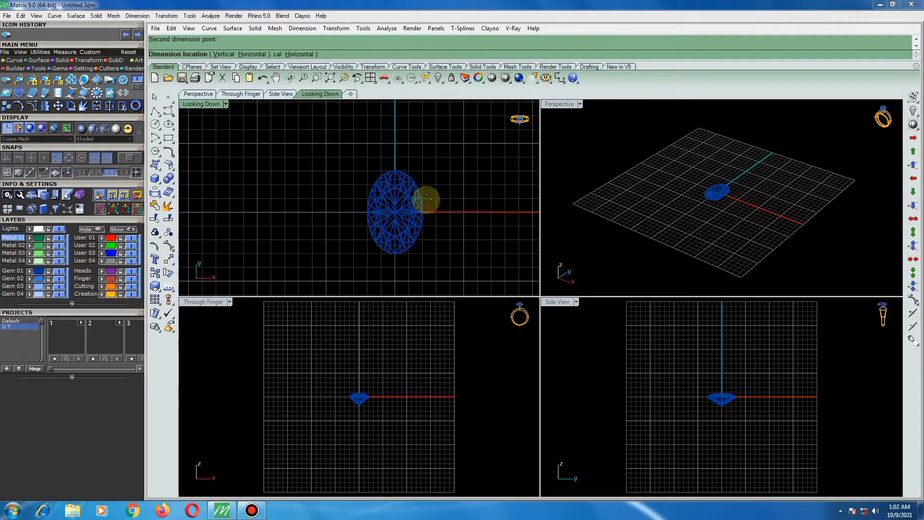
click(422, 159)
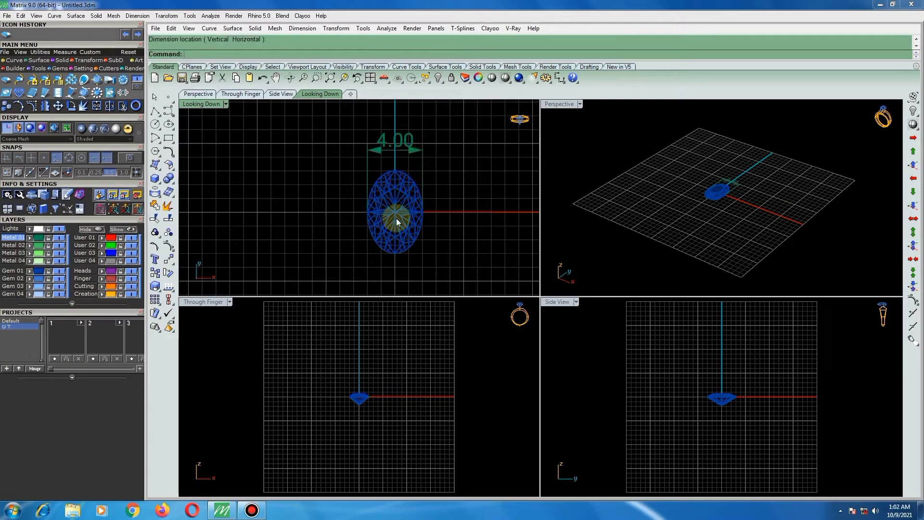
Step: Dimension the gem's length in the maximized top view, confirming 6.00
key(Return)
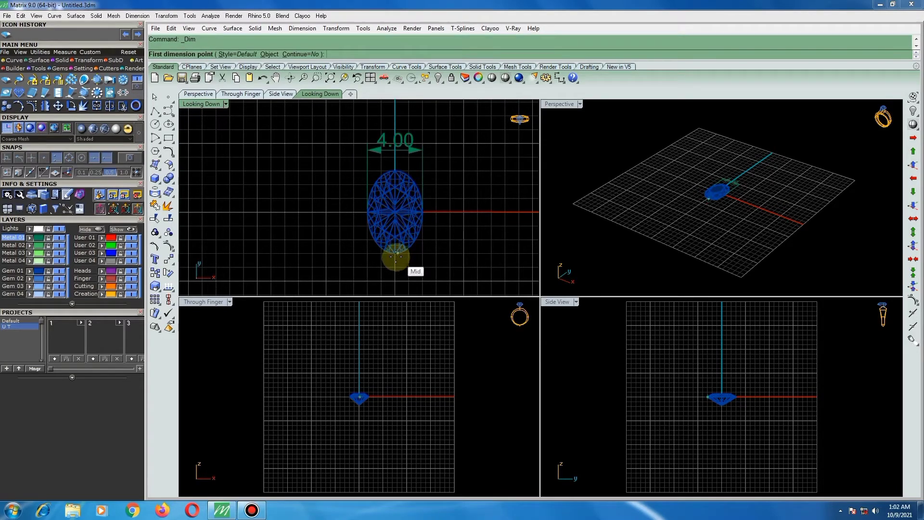
click(393, 254)
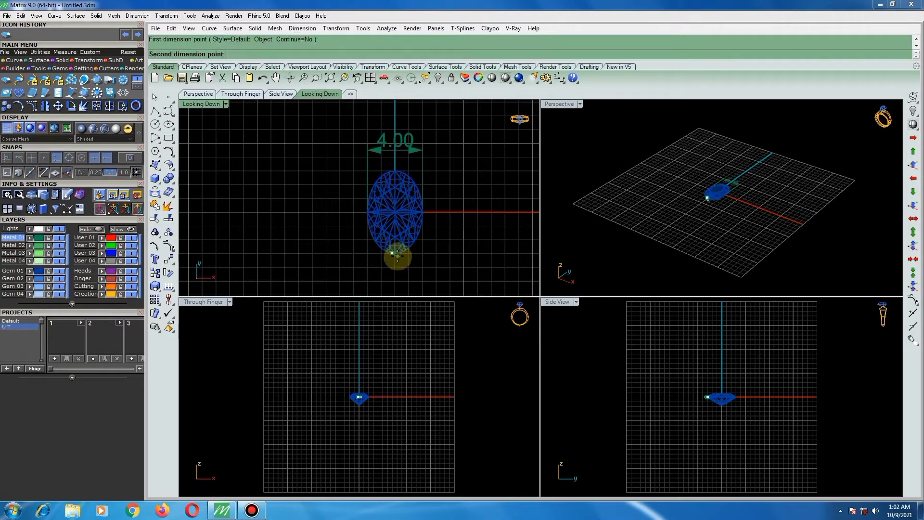
scroll(402, 253, up, 3)
scroll(402, 253, up, 2)
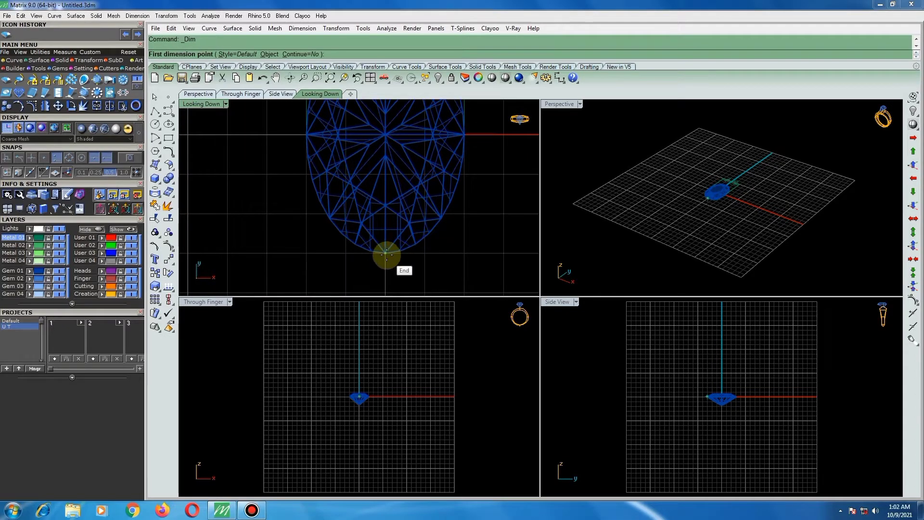
scroll(367, 207, down, 1)
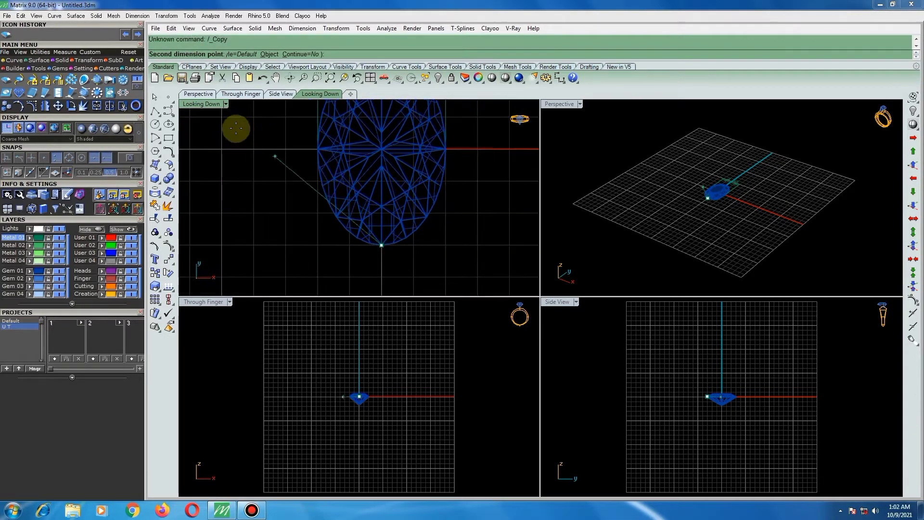
double_click(212, 105)
scroll(436, 274, down, 2)
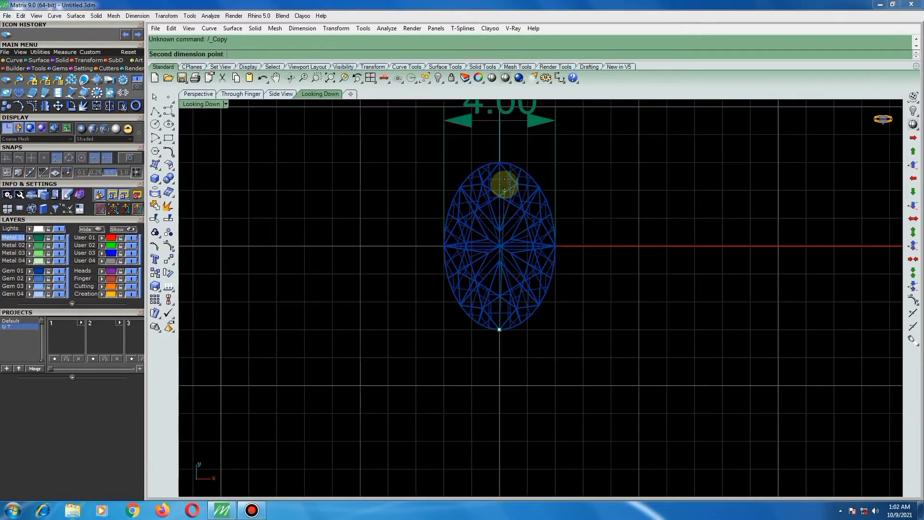
click(500, 158)
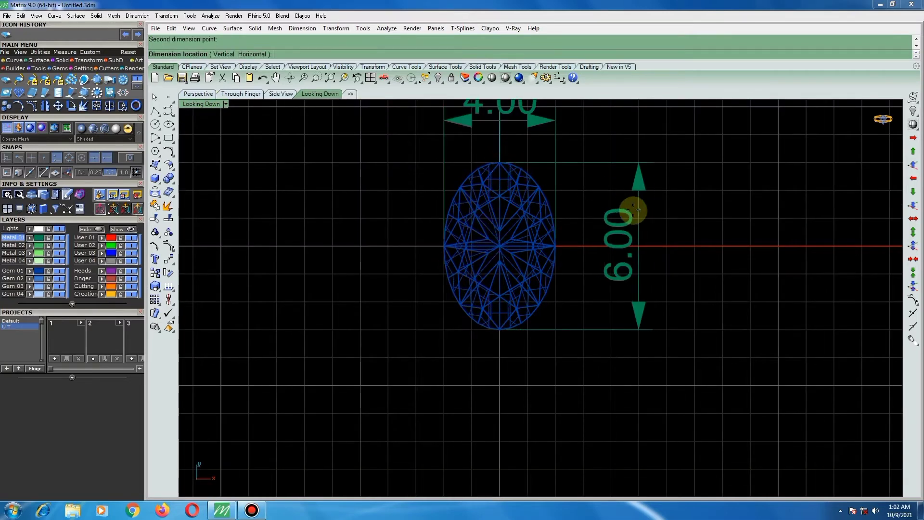
click(616, 212)
scroll(544, 247, down, 3)
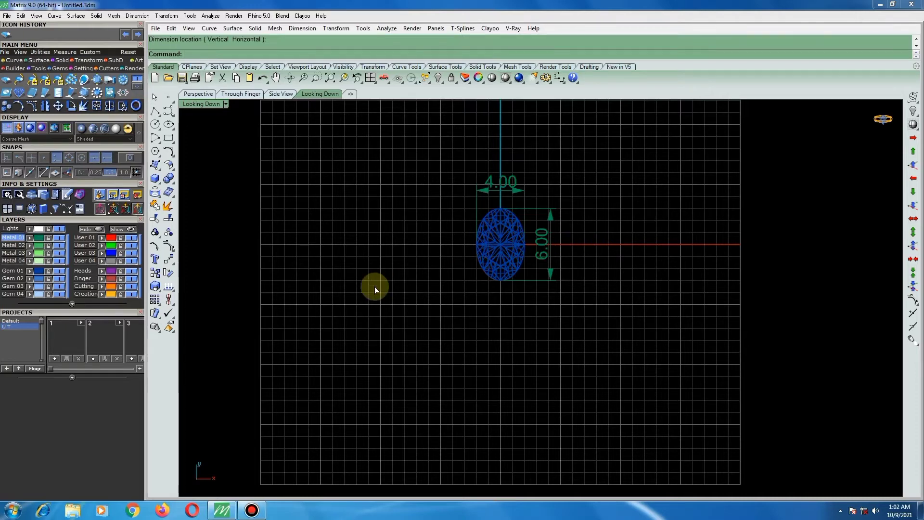
Step: Hide the grid with F7 and delete both the 4.00 and 6.00 dimensions
key(F7)
scroll(455, 258, up, 3)
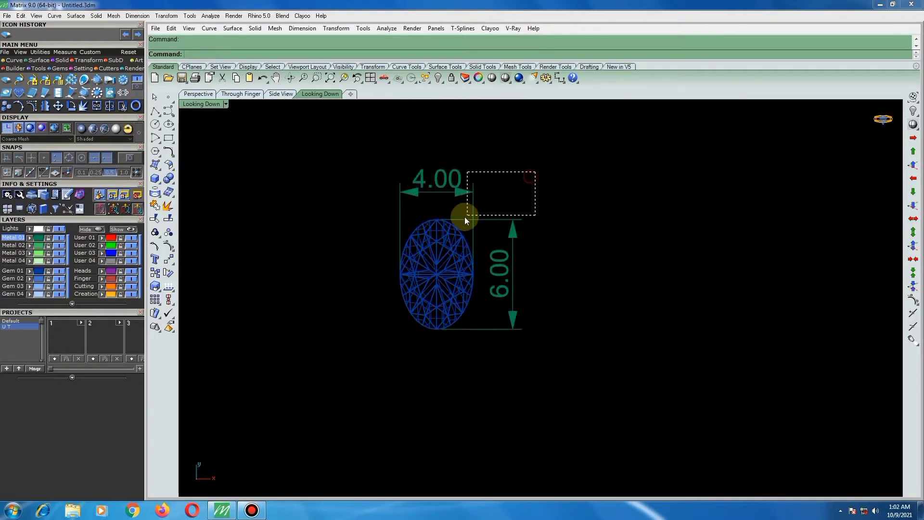
drag(464, 220, 472, 227)
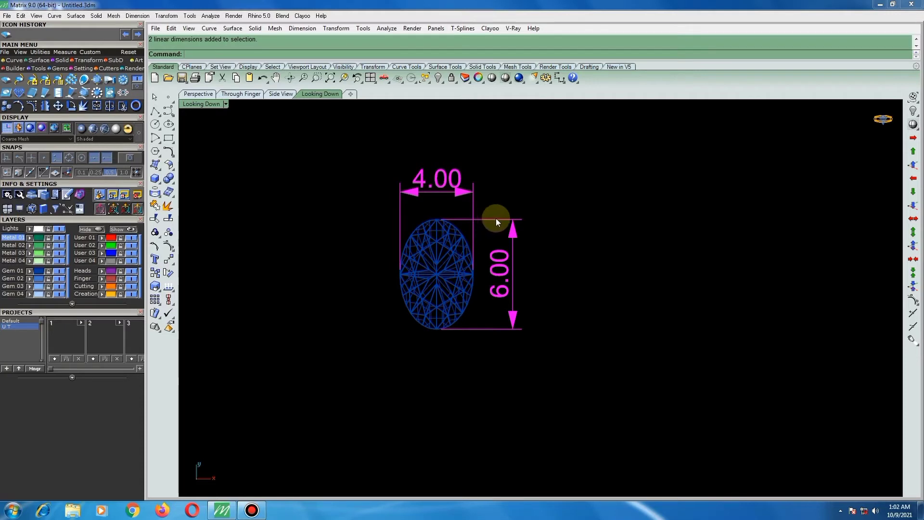
key(Delete)
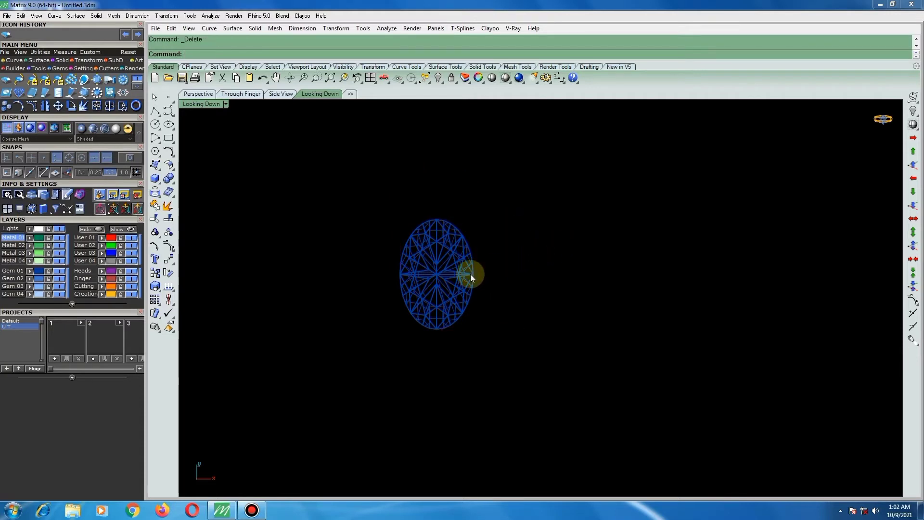
Step: Run Gem Profile on the selected oval gem from the Actions panel to trace its girdle
click(443, 272)
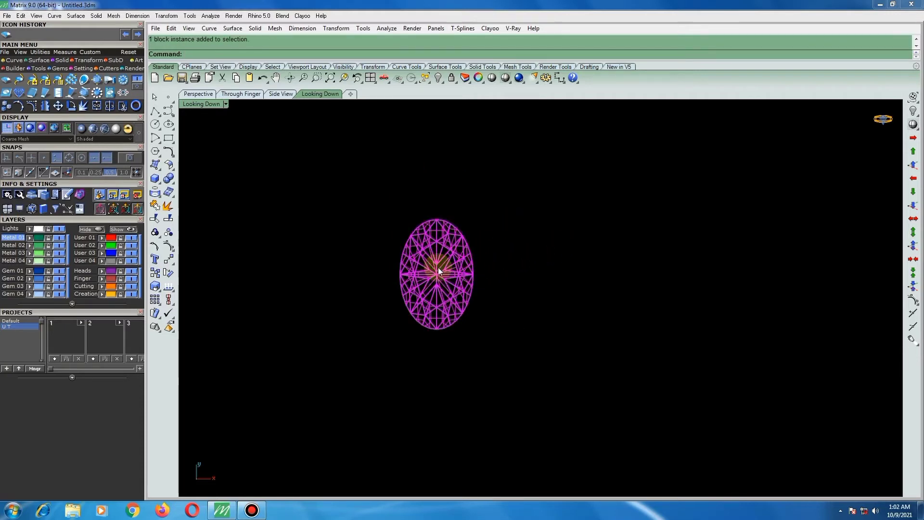
right_drag(439, 271, 524, 269)
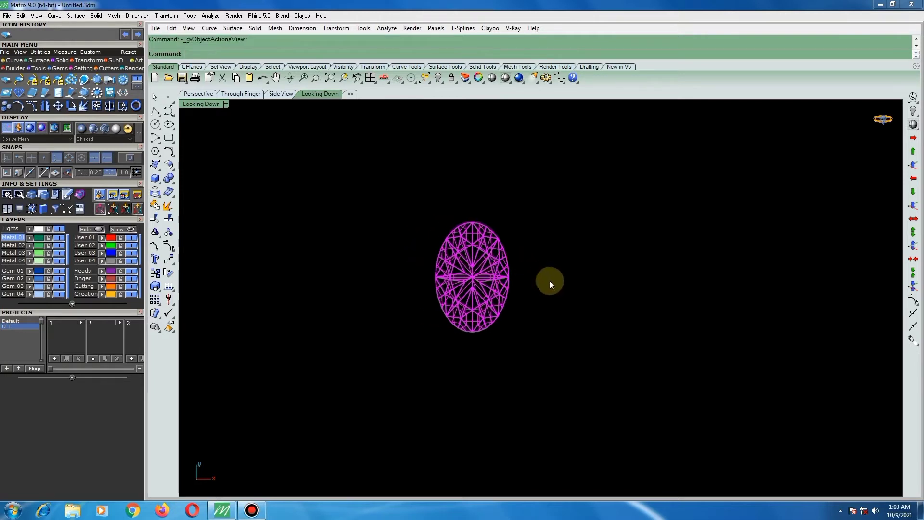
middle_click(579, 265)
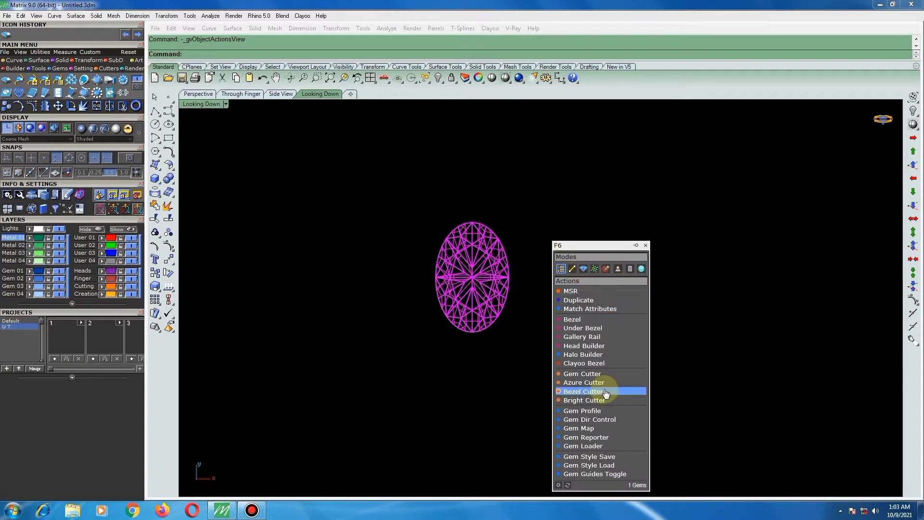
click(587, 412)
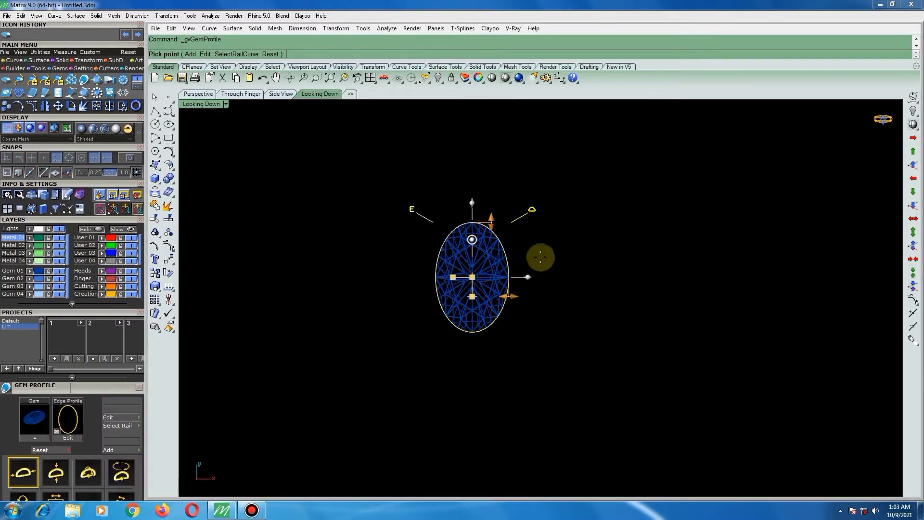
key(Return)
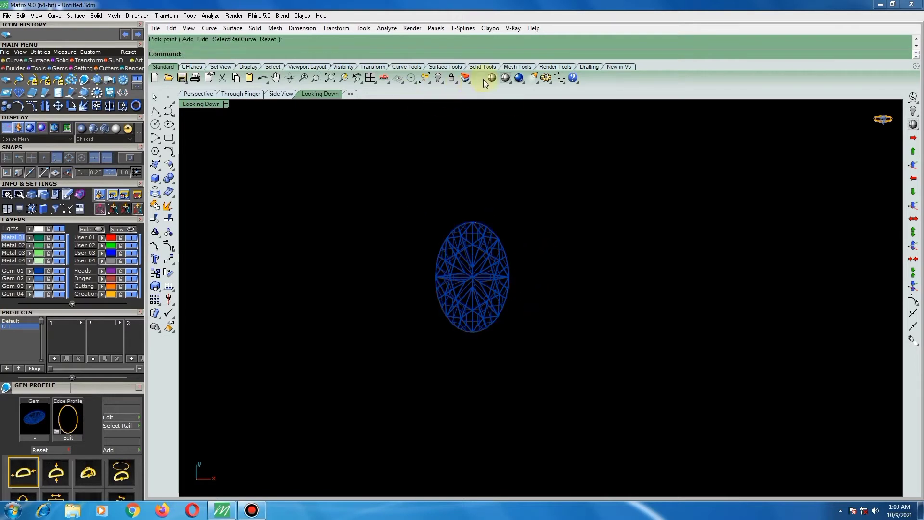
Step: Switch to four views and zoom each viewport in on the oval gem
click(370, 78)
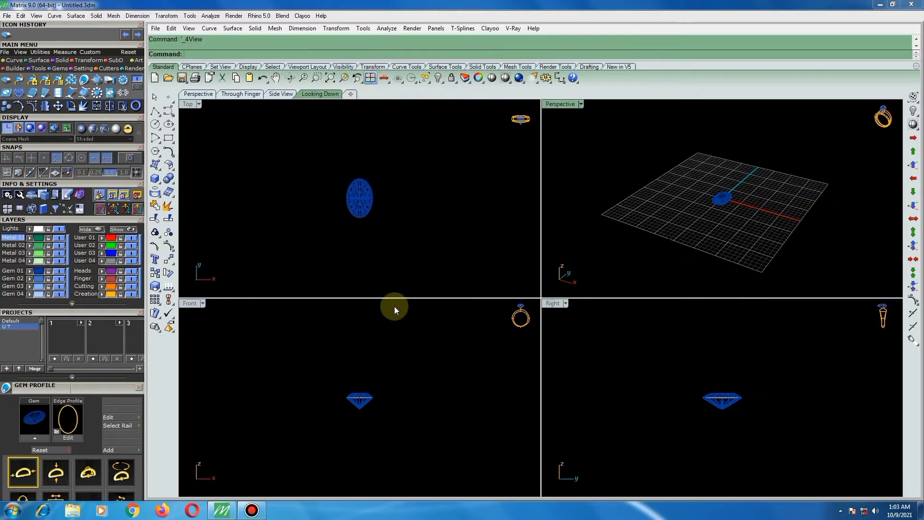
scroll(356, 387, up, 5)
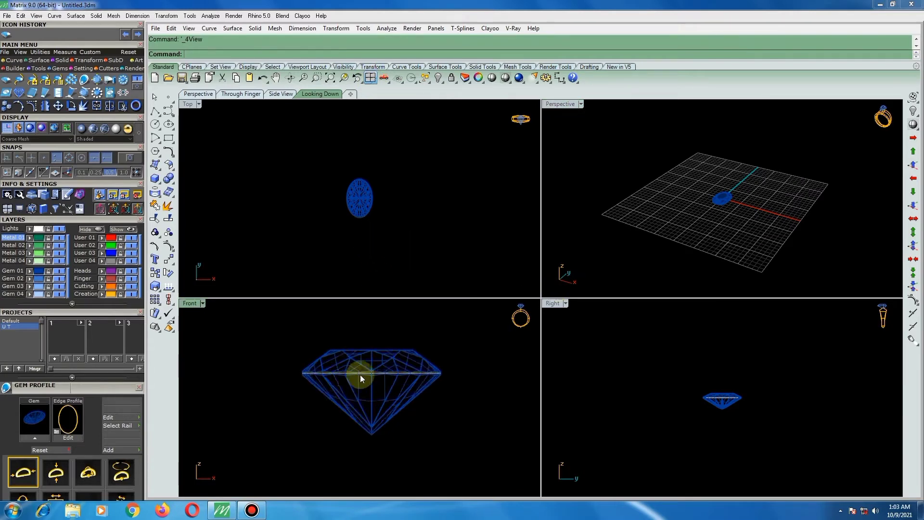
scroll(360, 374, up, 5)
scroll(740, 394, up, 2)
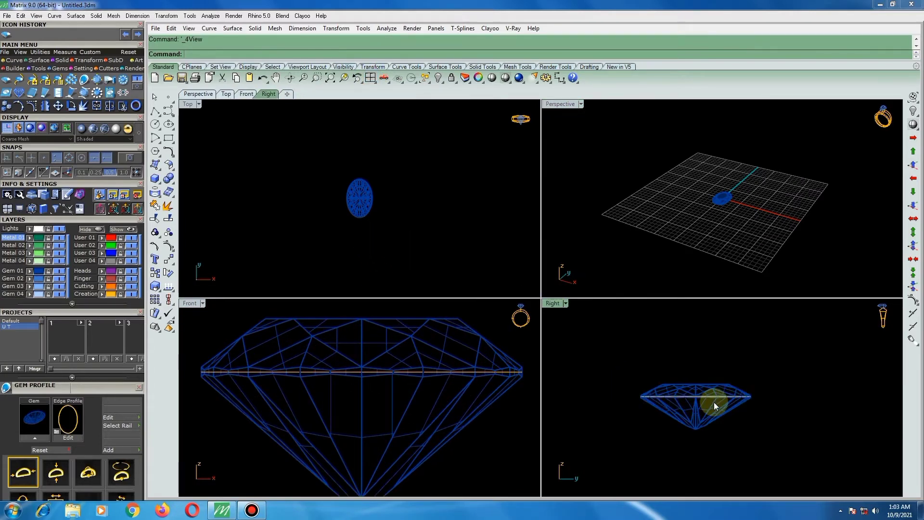
scroll(714, 402, up, 3)
scroll(775, 399, up, 3)
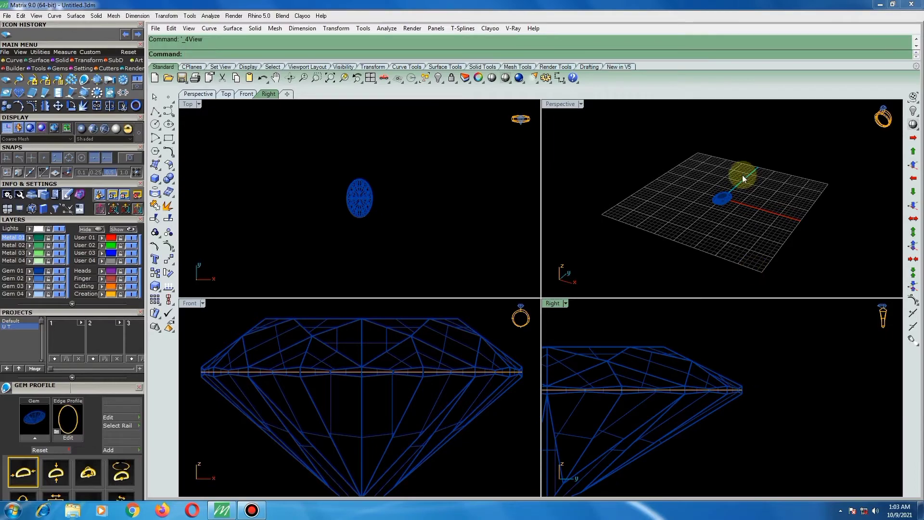
scroll(717, 209, up, 3)
mouse_move(715, 208)
right_down()
mouse_move(711, 237)
mouse_move(710, 212)
right_up()
scroll(358, 185, up, 2)
scroll(391, 171, up, 4)
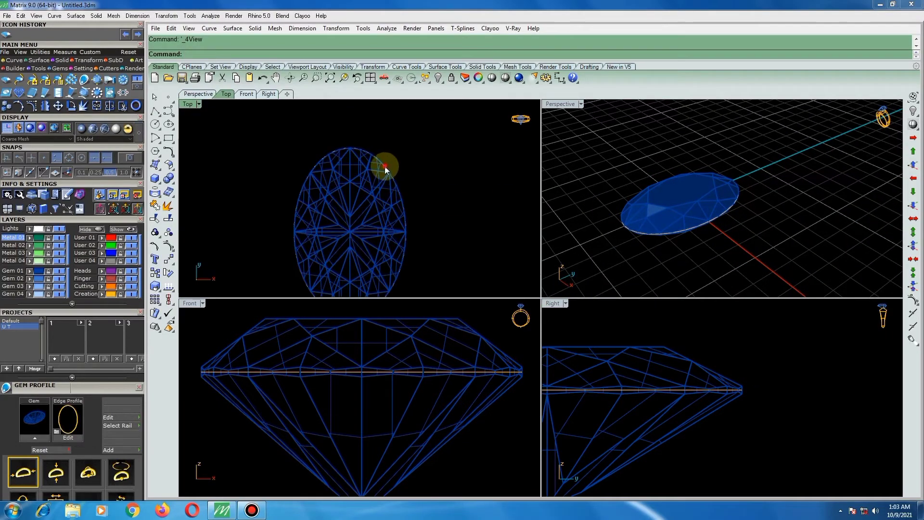
Step: Select the gem's profile curve from among the overlapping objects
click(385, 166)
click(399, 178)
scroll(406, 143, down, 2)
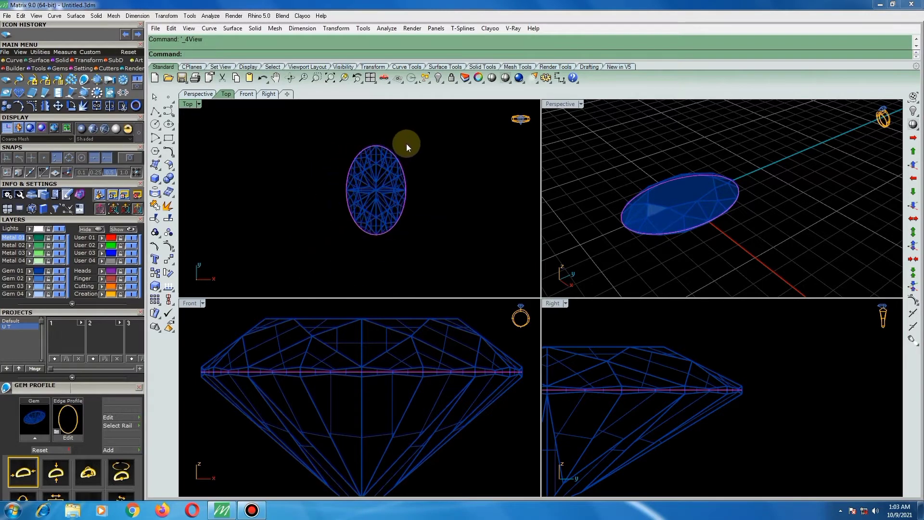
scroll(399, 149, up, 3)
scroll(415, 189, down, 1)
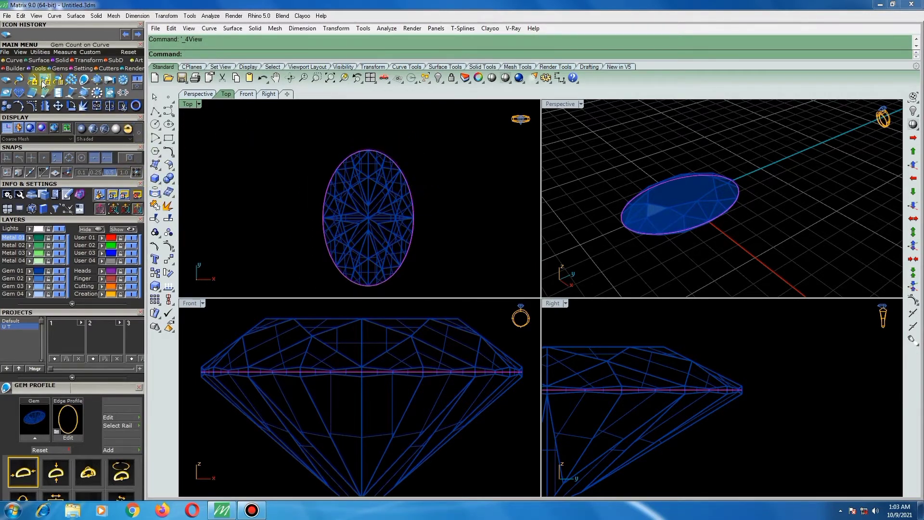
click(17, 63)
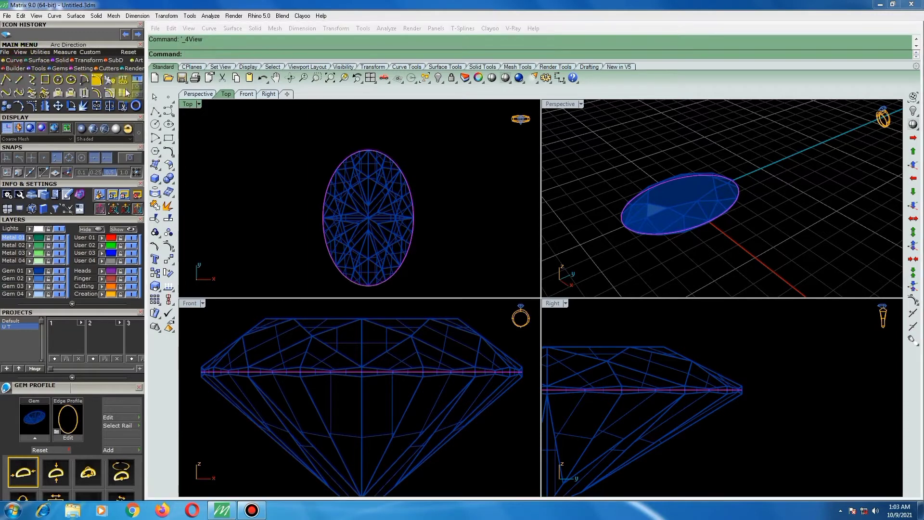
Step: Offset the profile curve outward, then delete the original profile in the maximized top view
click(97, 91)
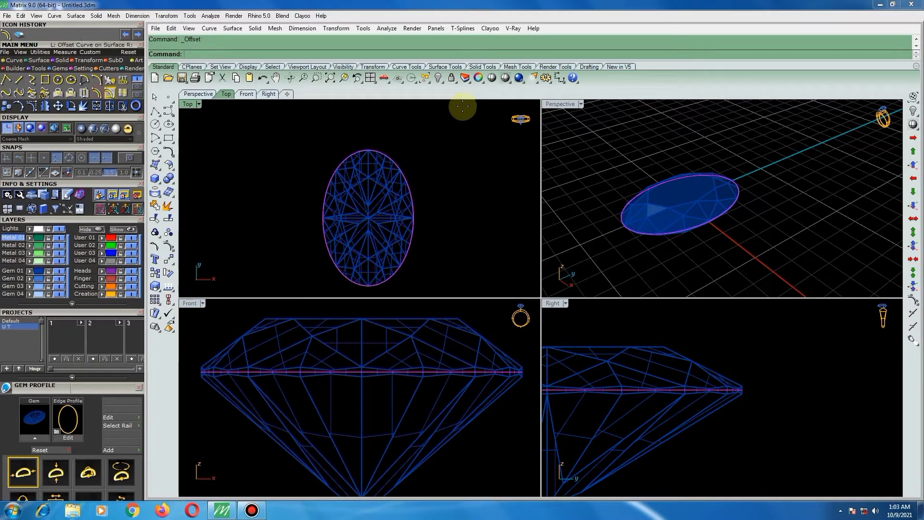
text(.1)
click(472, 157)
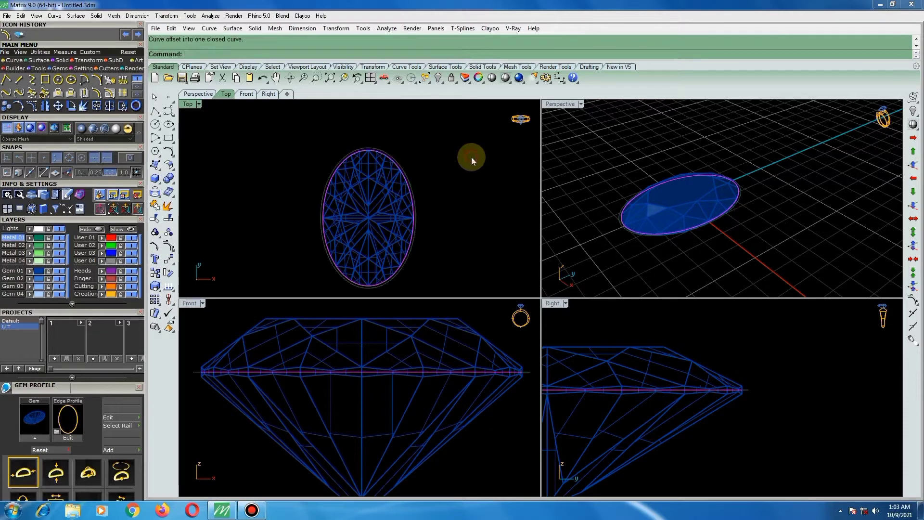
key(Escape)
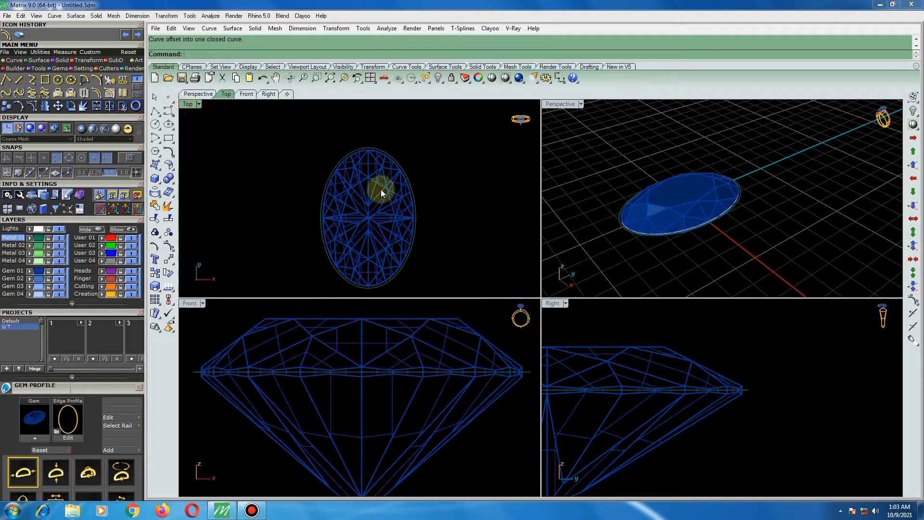
double_click(189, 105)
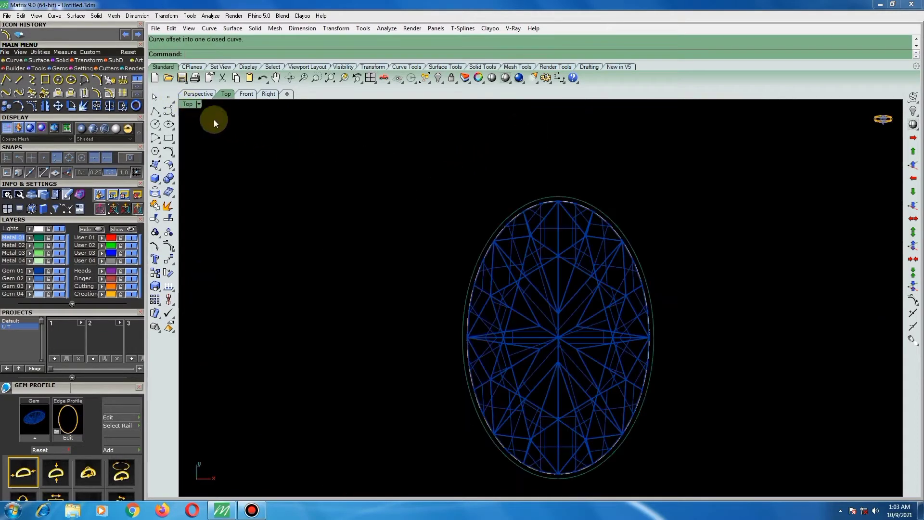
click(610, 220)
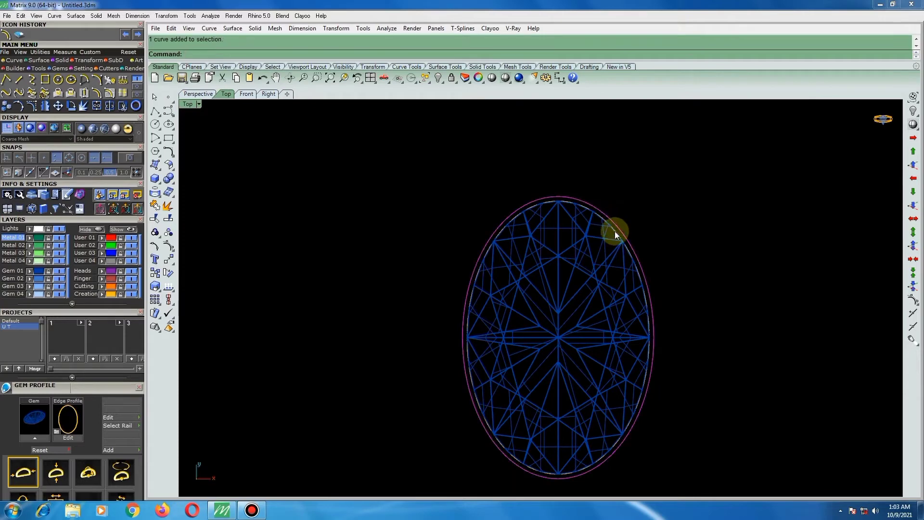
click(615, 234)
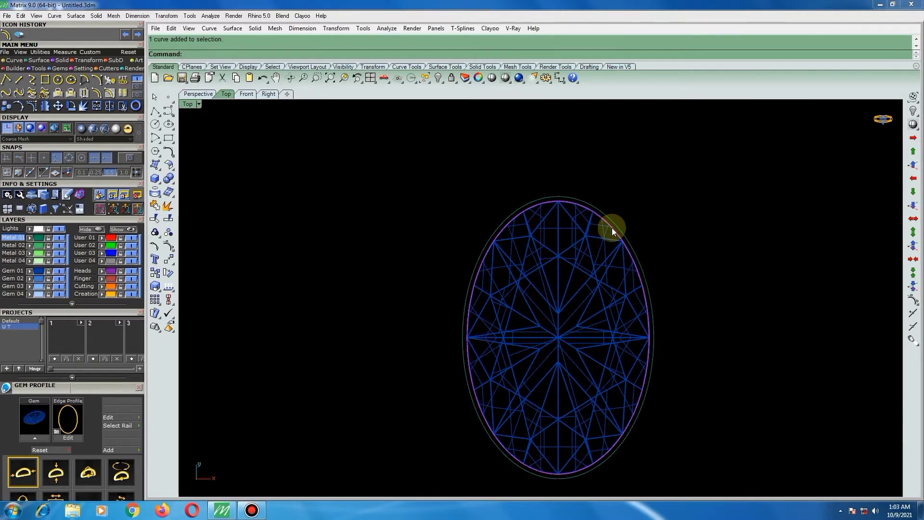
key(Delete)
scroll(526, 224, down, 5)
scroll(595, 255, up, 4)
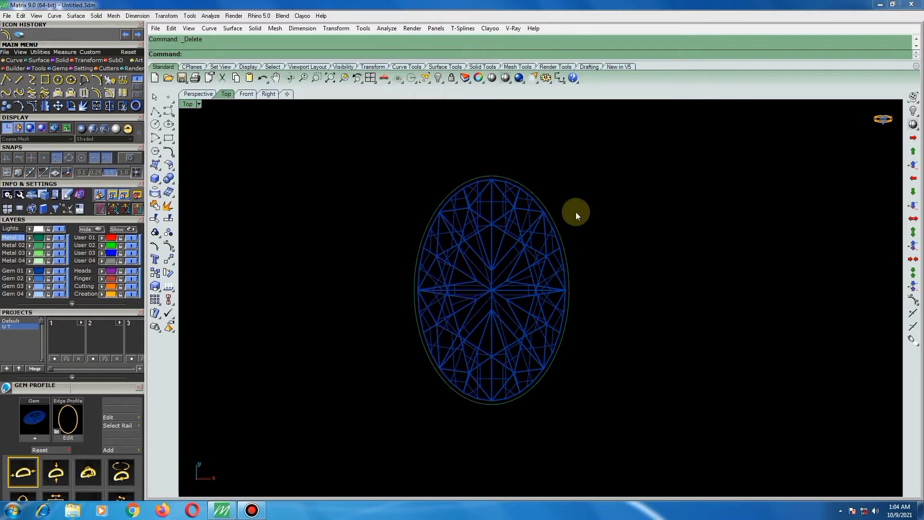
Step: Offset the remaining oval inward and set the top view to Shaded
click(556, 224)
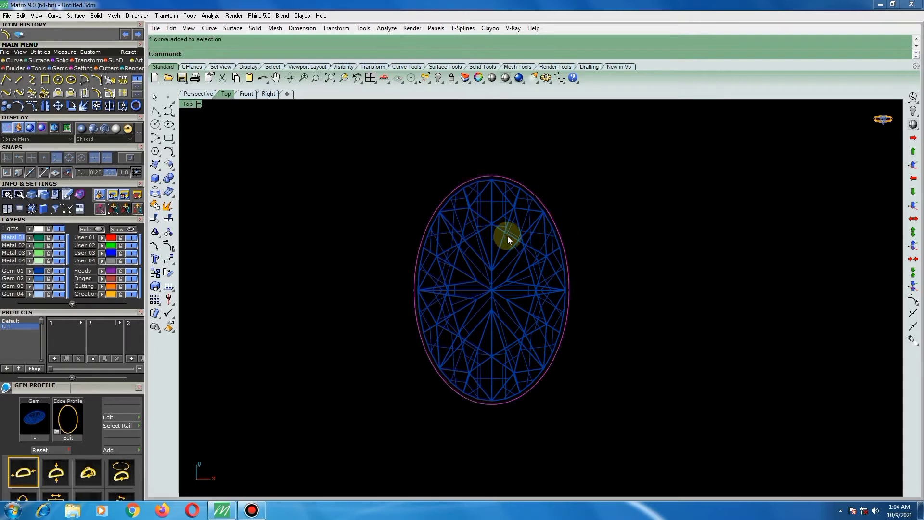
click(97, 93)
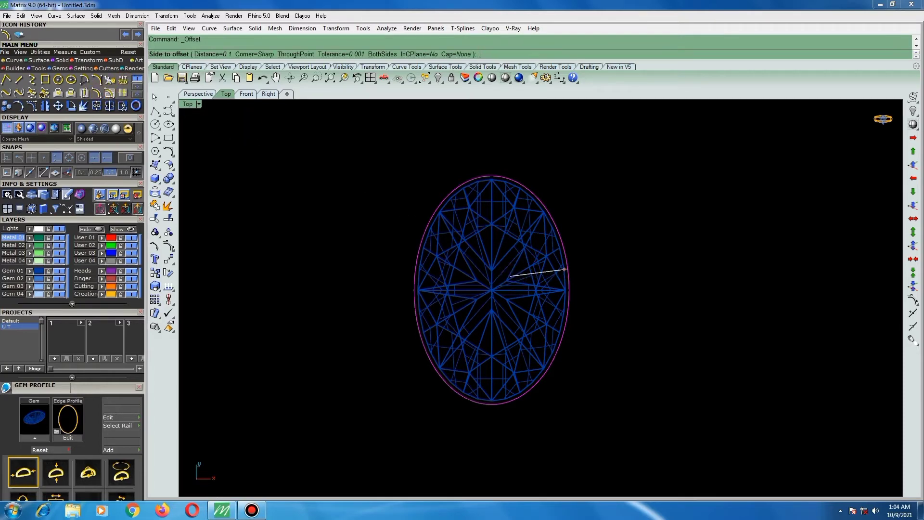
text(7)
click(510, 275)
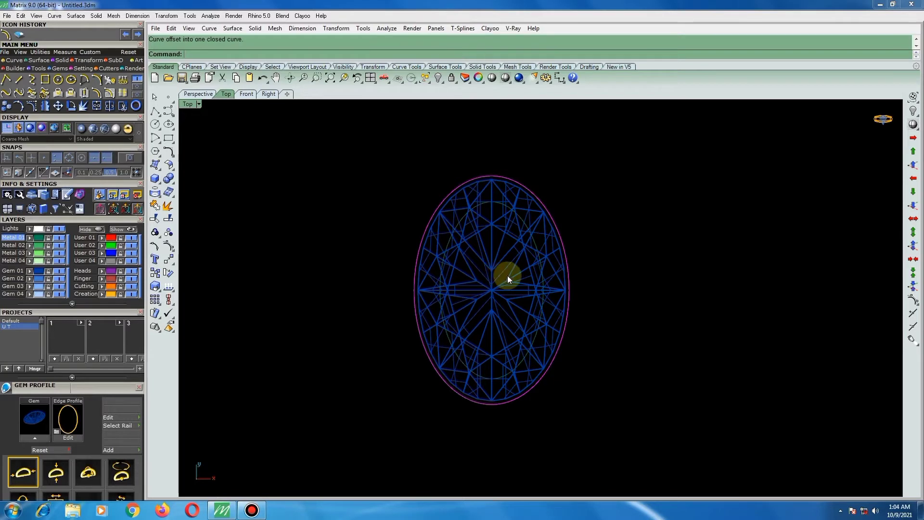
scroll(507, 275, down, 2)
click(505, 77)
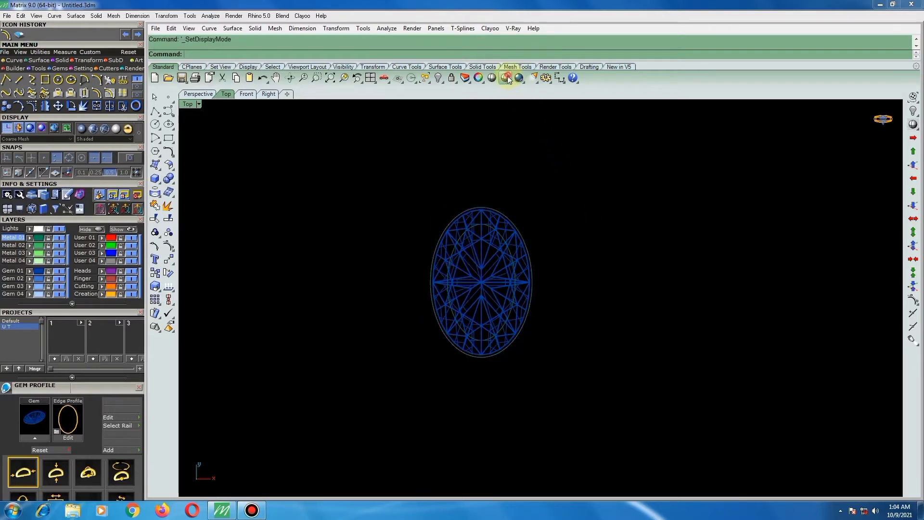
Step: Hide the gem layer and window-select both oval curves
click(59, 278)
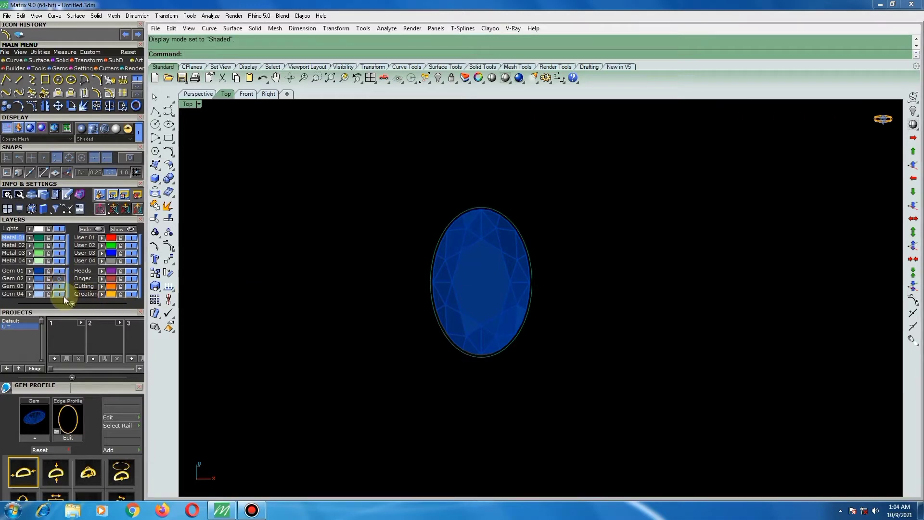
click(59, 270)
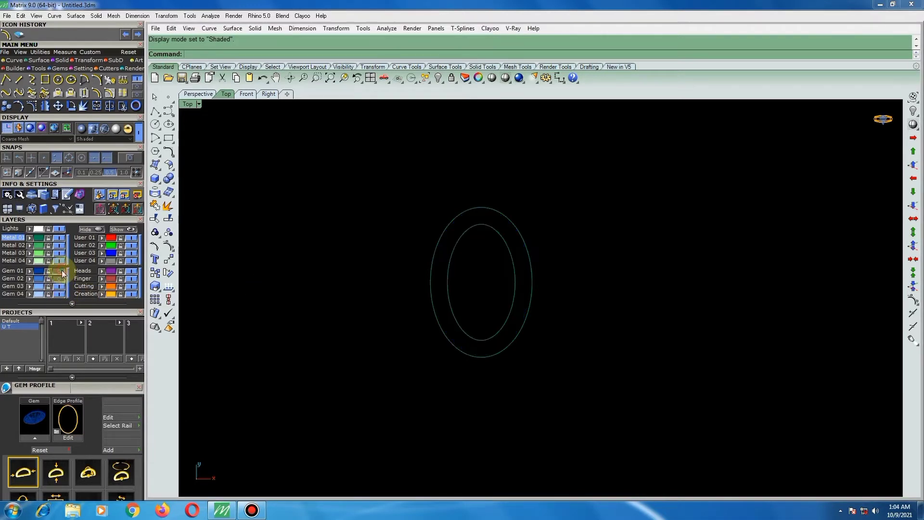
drag(590, 239, 466, 313)
scroll(466, 313, down, 5)
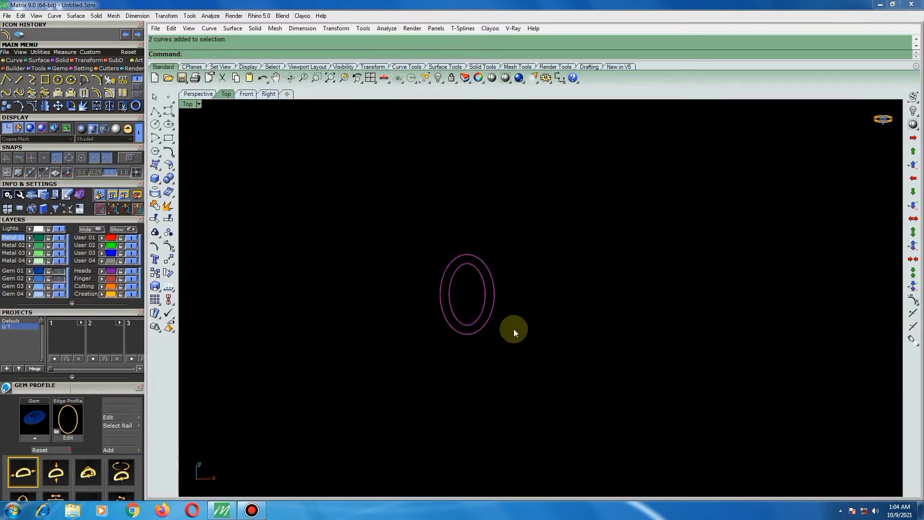
Step: Return to the four-view layout and zoom the Perspective viewport onto the gem
click(370, 77)
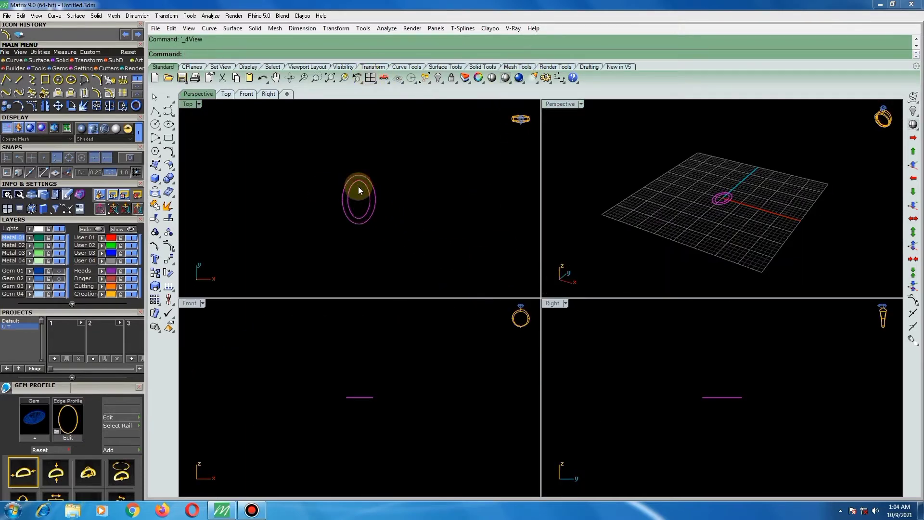
scroll(366, 190, up, 3)
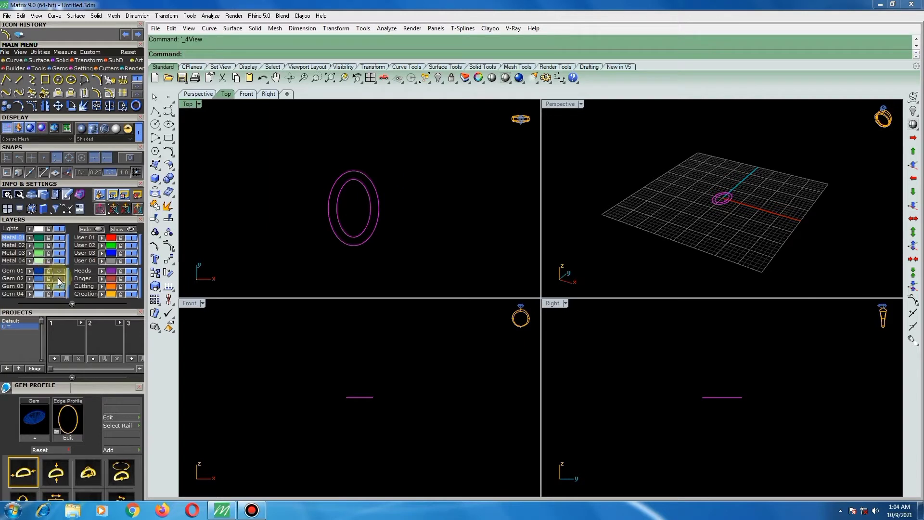
scroll(361, 183, up, 1)
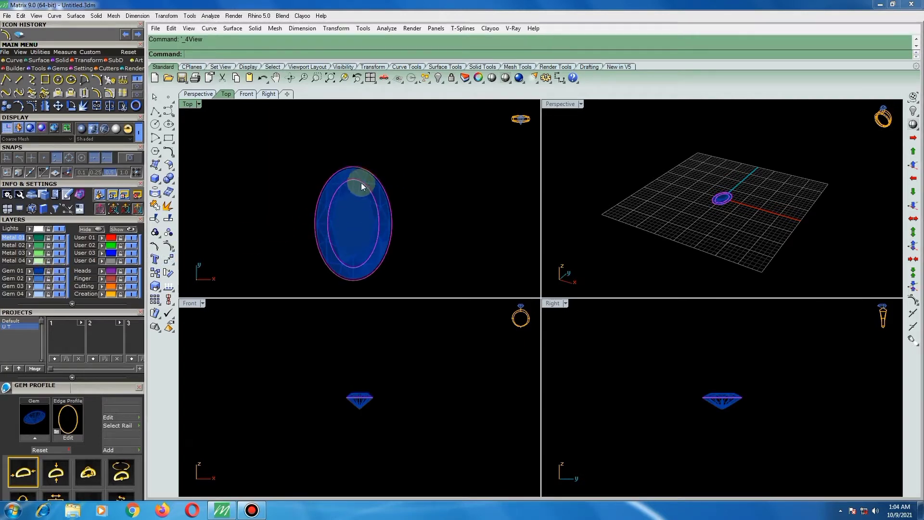
scroll(398, 189, up, 2)
scroll(432, 155, up, 1)
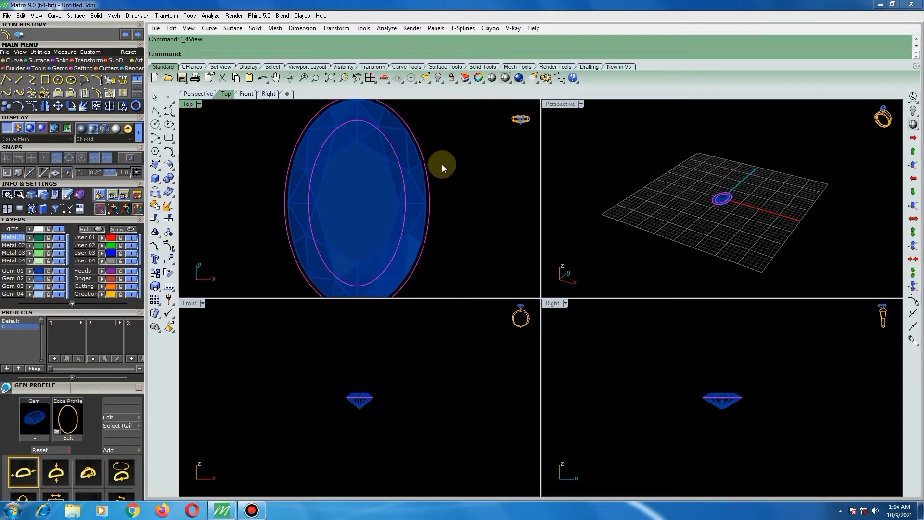
scroll(436, 166, down, 1)
scroll(431, 167, down, 1)
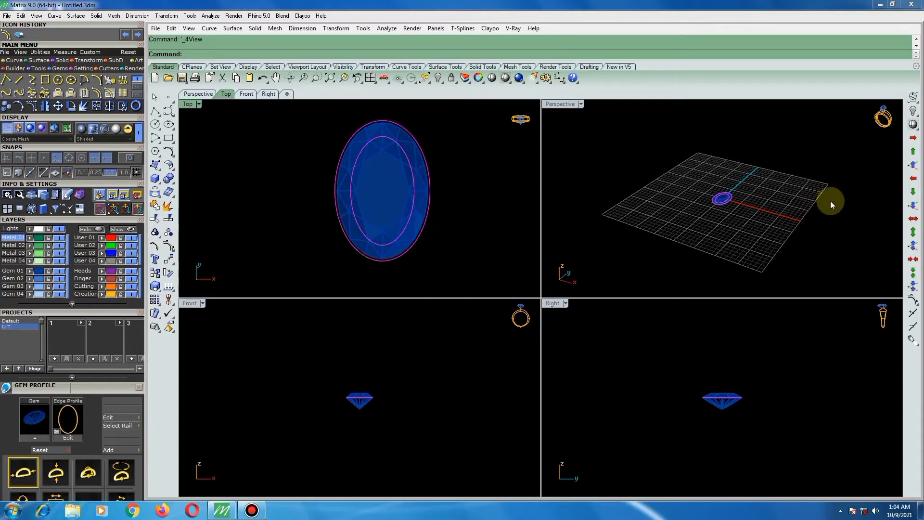
scroll(735, 201, up, 2)
scroll(683, 189, up, 3)
scroll(673, 180, up, 3)
scroll(674, 180, up, 3)
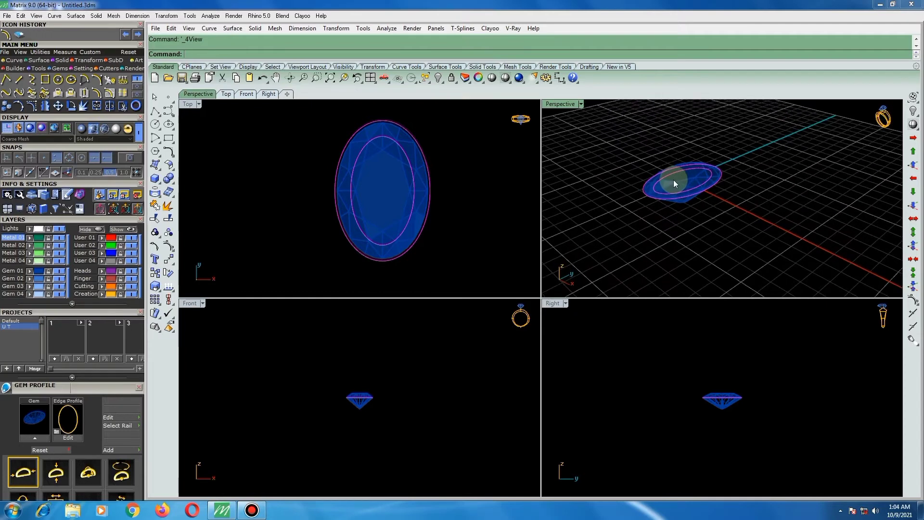
Step: Extrude both ovals straight to a 1-unit-tall solid bezel and delete the leftover curve
click(61, 60)
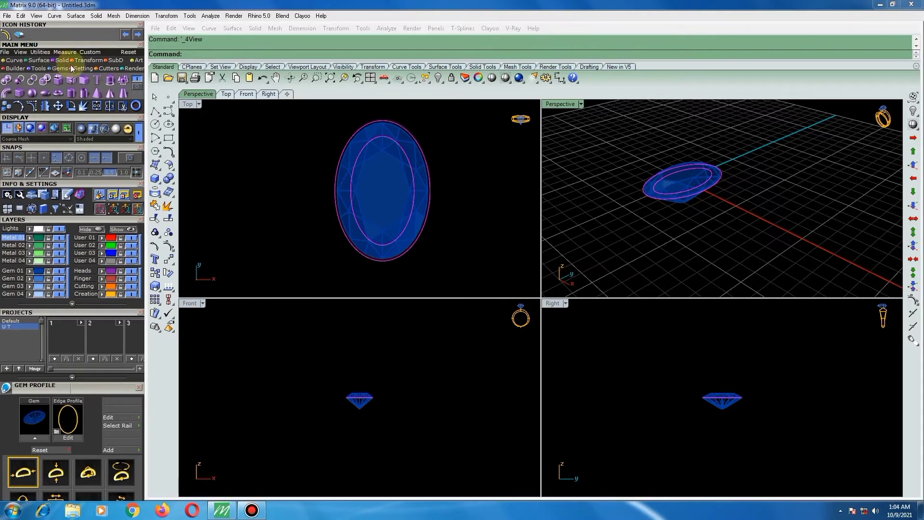
click(124, 83)
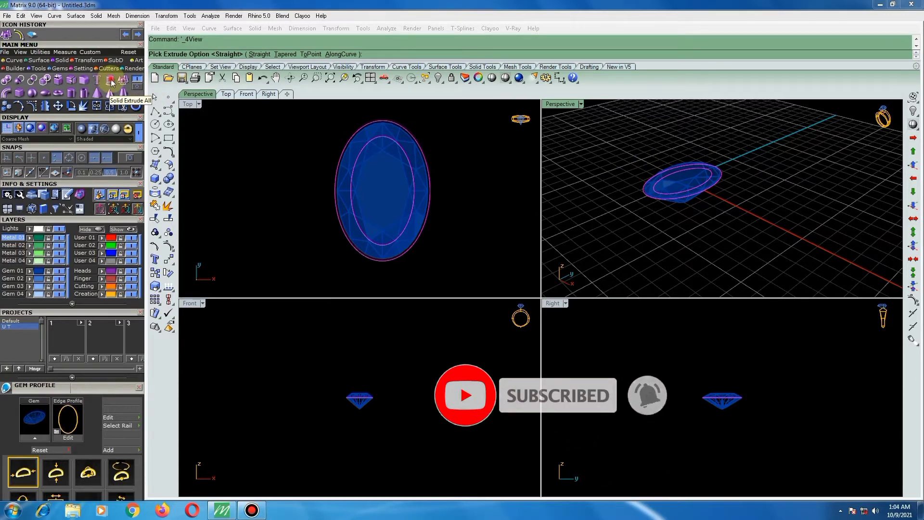
right_click(654, 189)
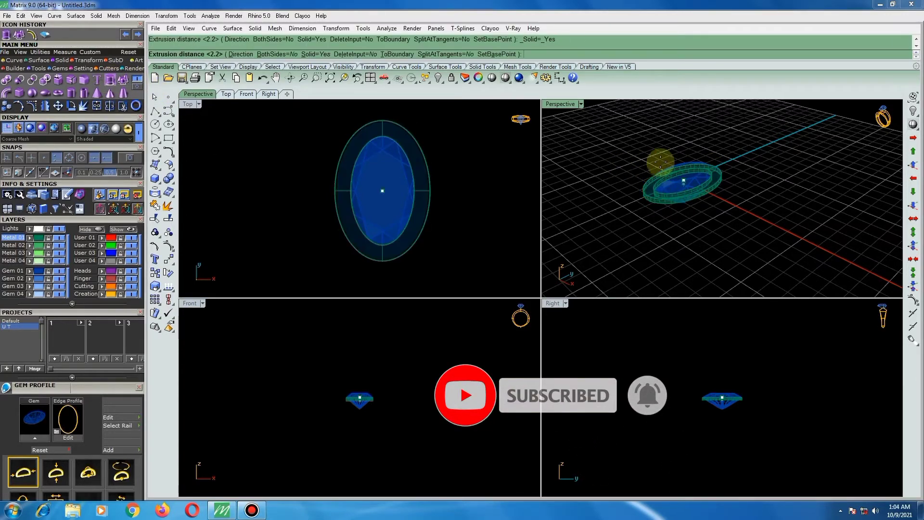
mouse_move(660, 162)
right_down()
mouse_move(640, 245)
mouse_move(602, 173)
right_up()
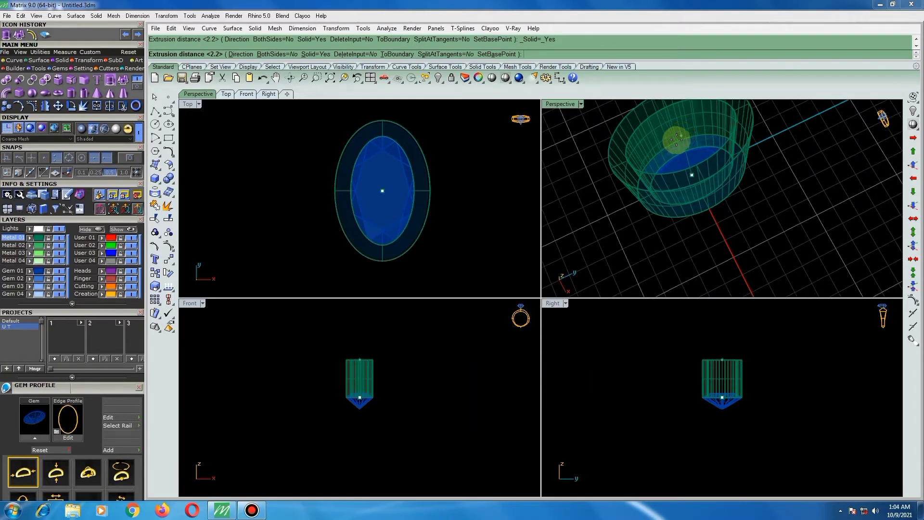
click(506, 79)
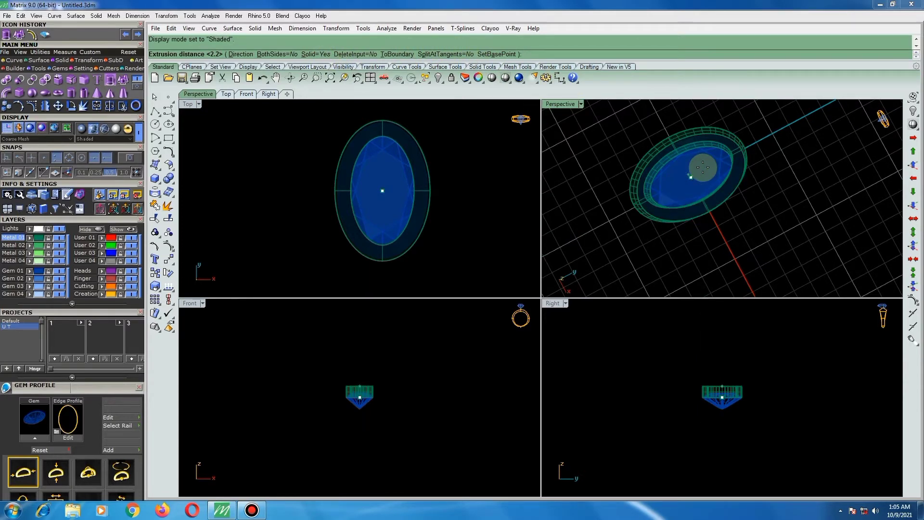
text( 1.)
key(Return)
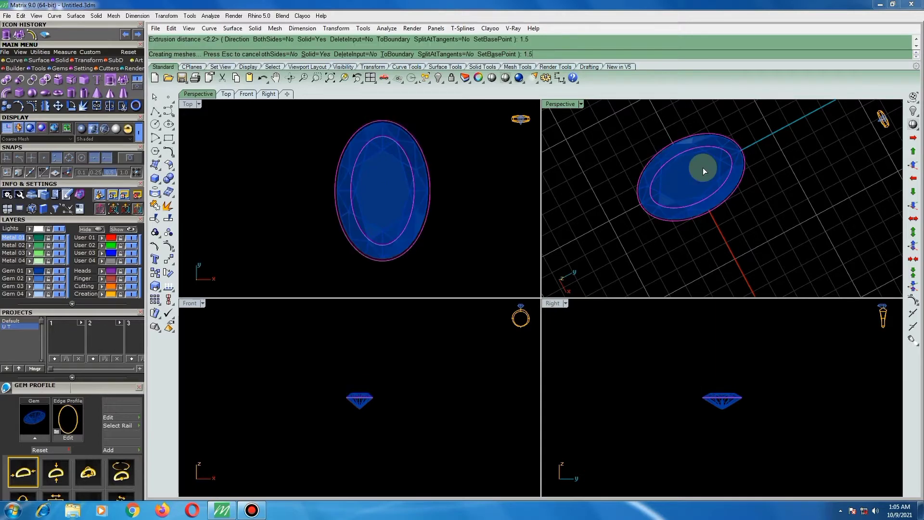
mouse_move(743, 219)
right_down()
mouse_move(680, 140)
mouse_move(697, 105)
mouse_move(715, 101)
mouse_move(685, 158)
mouse_move(737, 178)
mouse_move(670, 169)
mouse_move(657, 180)
right_up()
key(Delete)
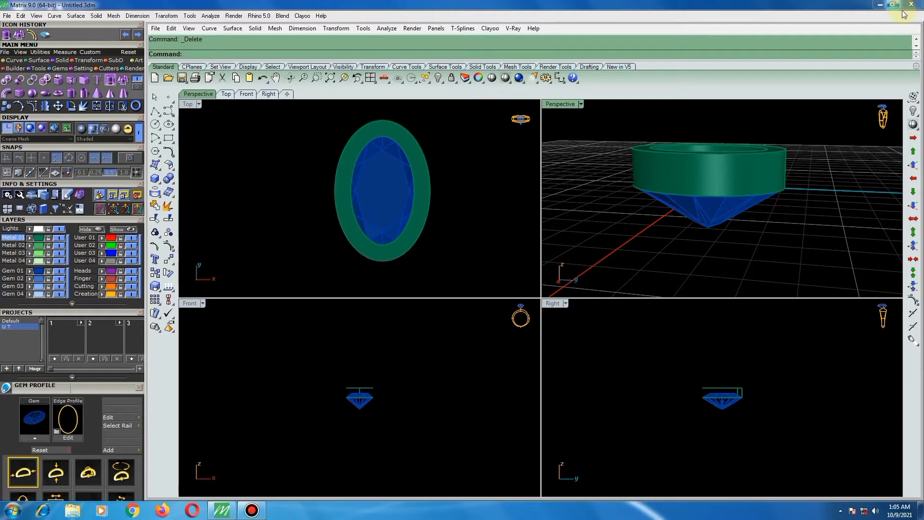
Step: Move the oval gem upward in the Front view so it sits at the bezel's top edge
click(355, 406)
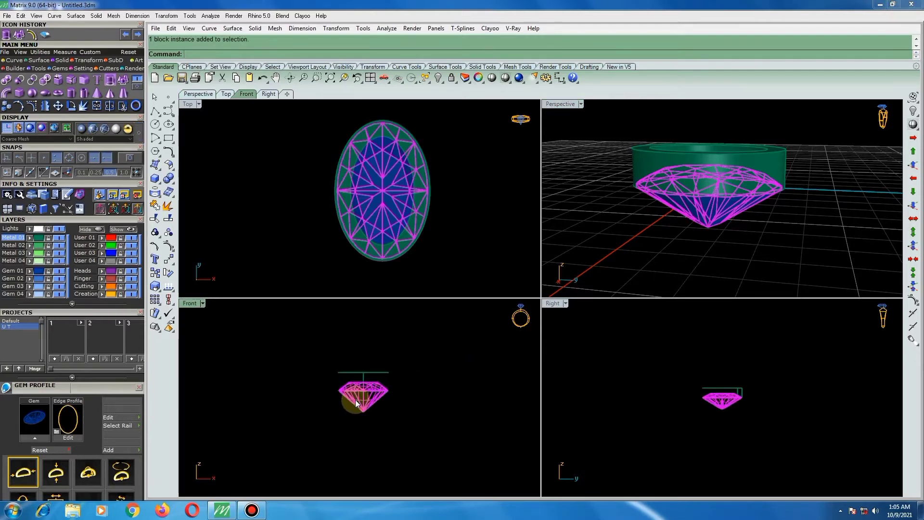
scroll(679, 238, down, 2)
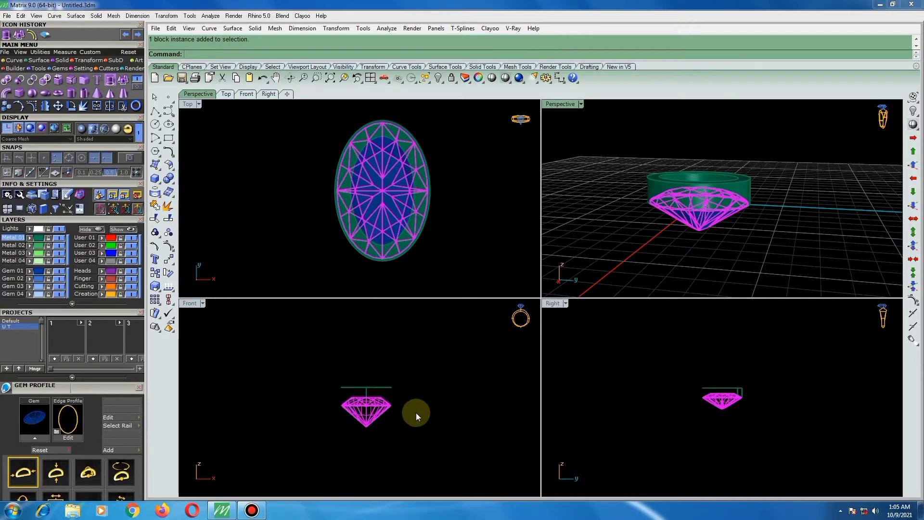
scroll(356, 407, up, 1)
text(move)
key(Return)
scroll(373, 396, up, 1)
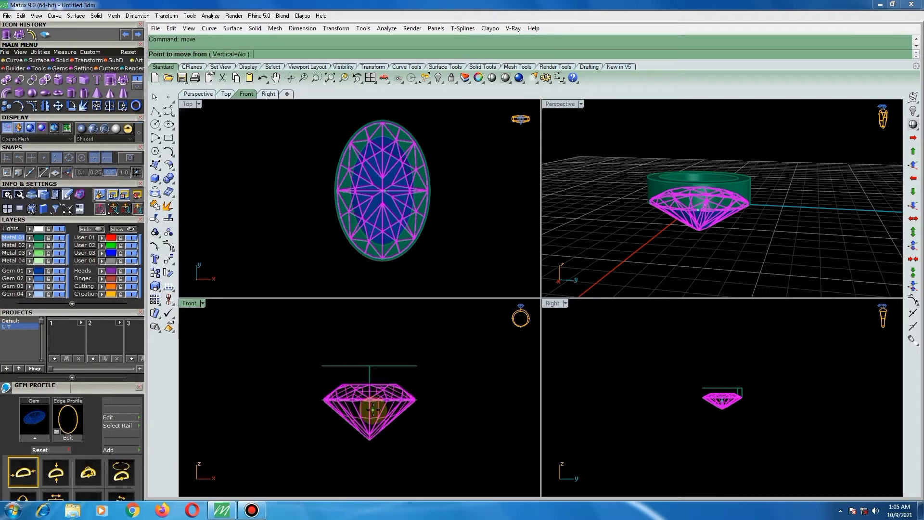
click(376, 417)
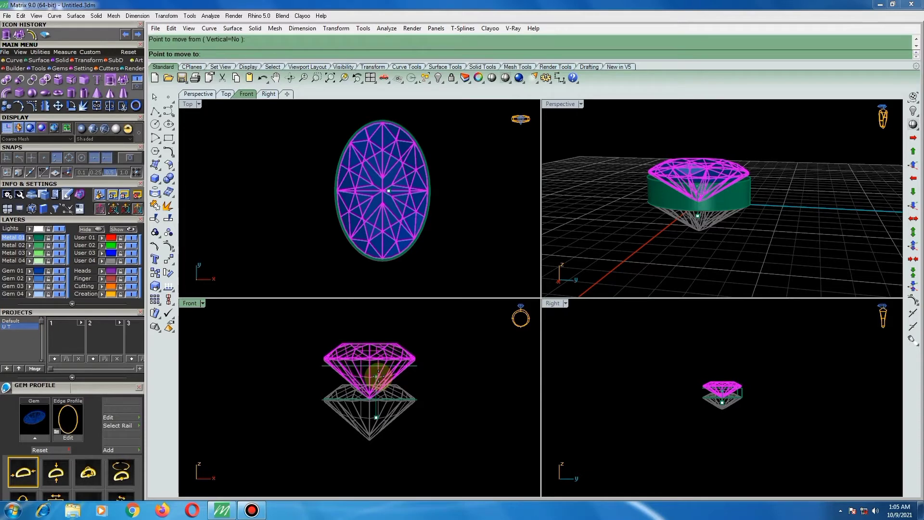
click(376, 376)
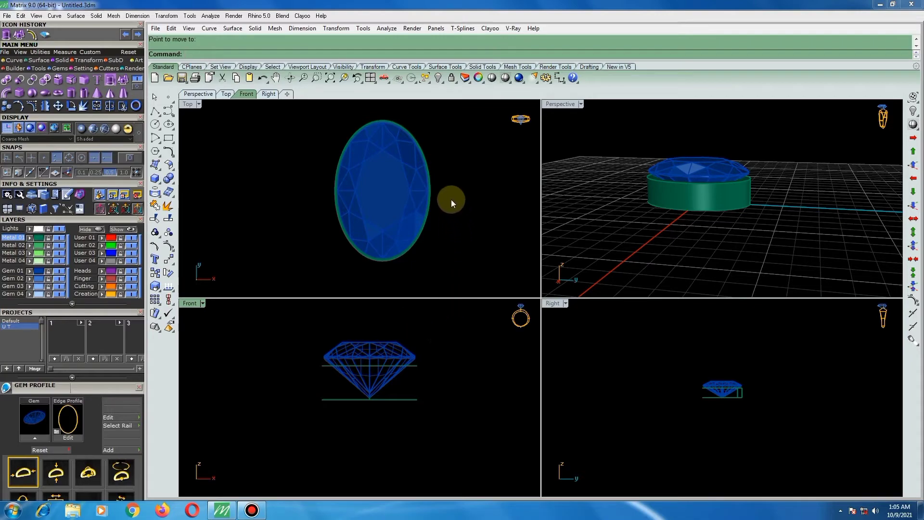
Step: Orbit the Perspective view higher and set the Top view to wireframe
mouse_move(784, 175)
right_down()
mouse_move(635, 176)
mouse_move(739, 233)
mouse_move(724, 241)
right_up()
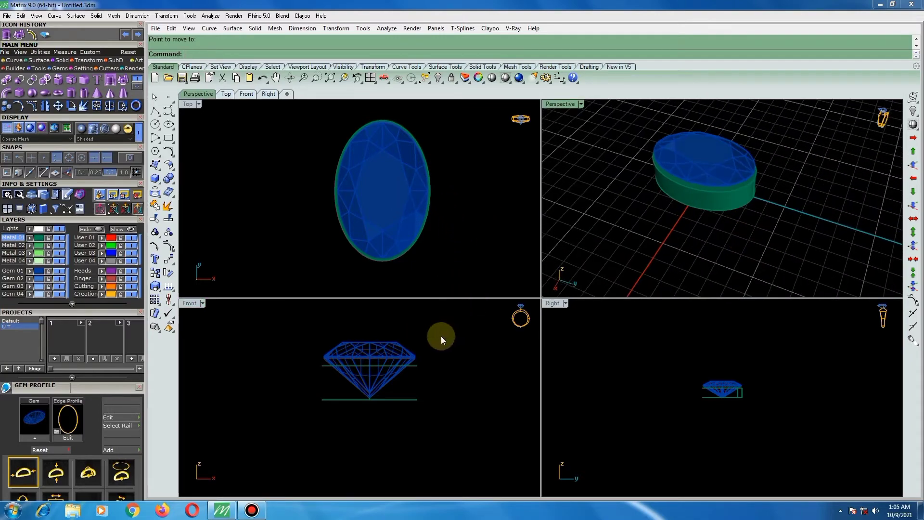
click(418, 230)
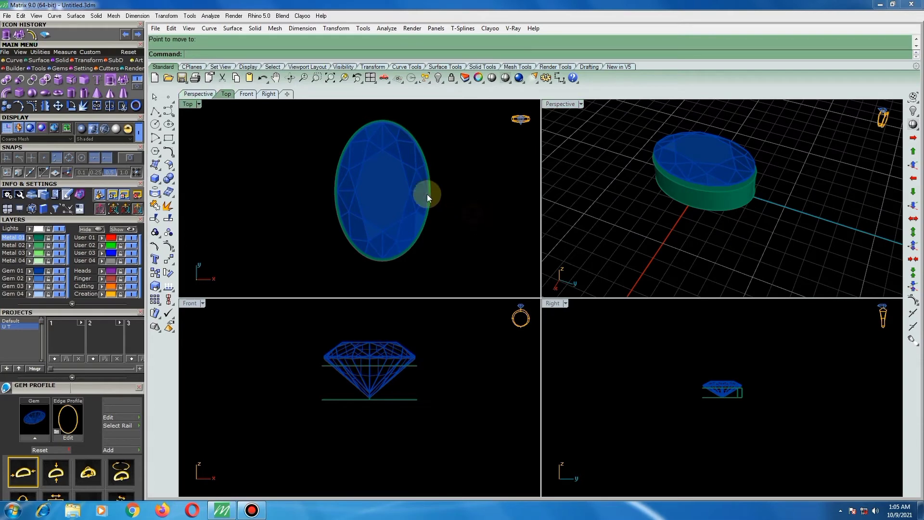
click(501, 80)
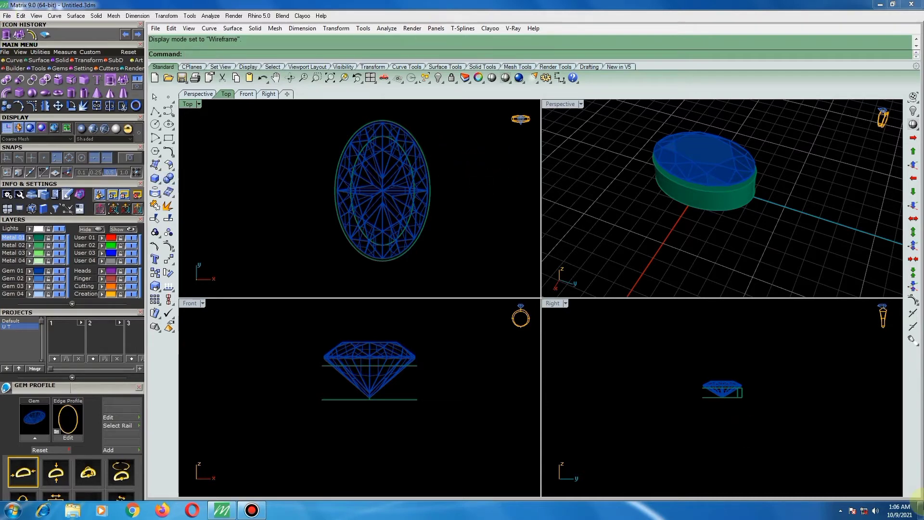
click(14, 60)
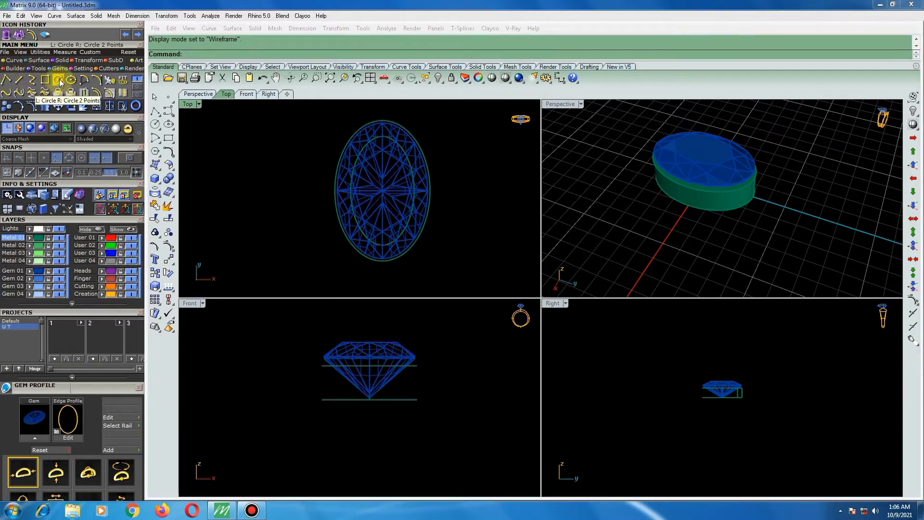
Step: Draw a diameter-8 circle on layer User 01, centred on the gem centre, and select it
click(58, 80)
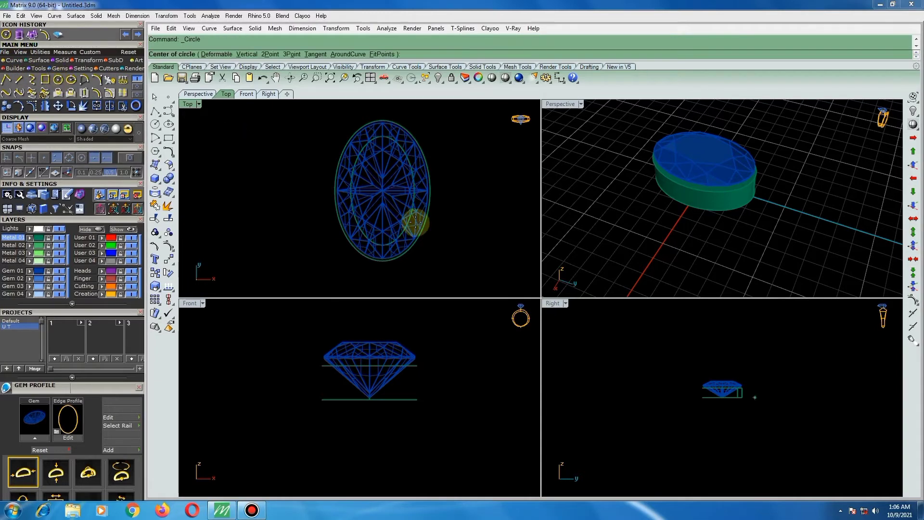
click(92, 237)
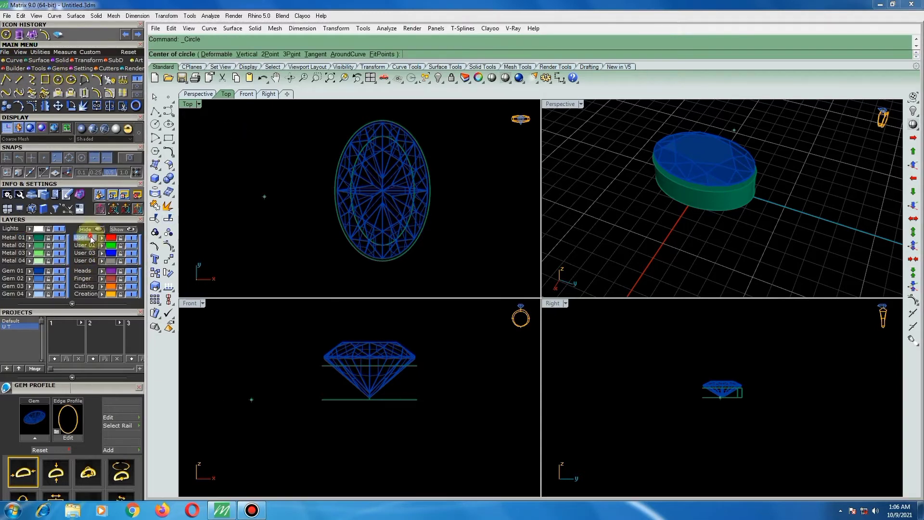
click(394, 200)
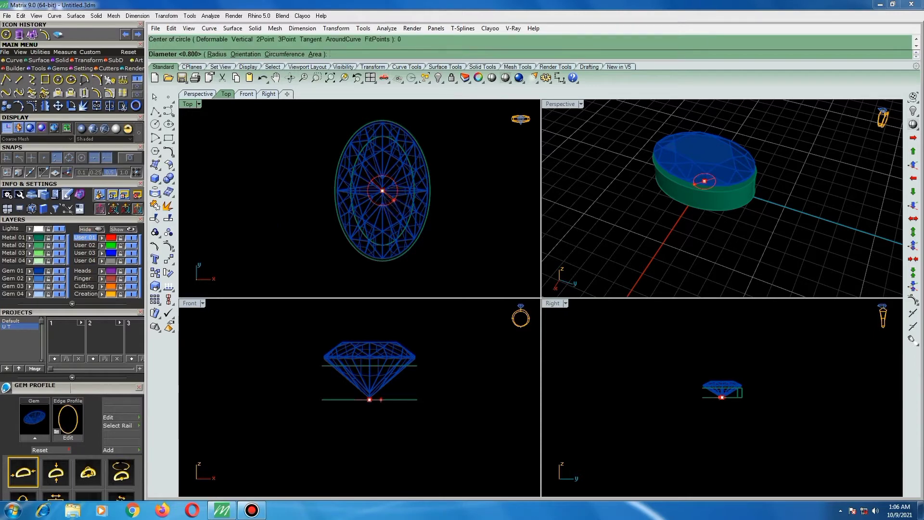
text(8)
right_click(393, 200)
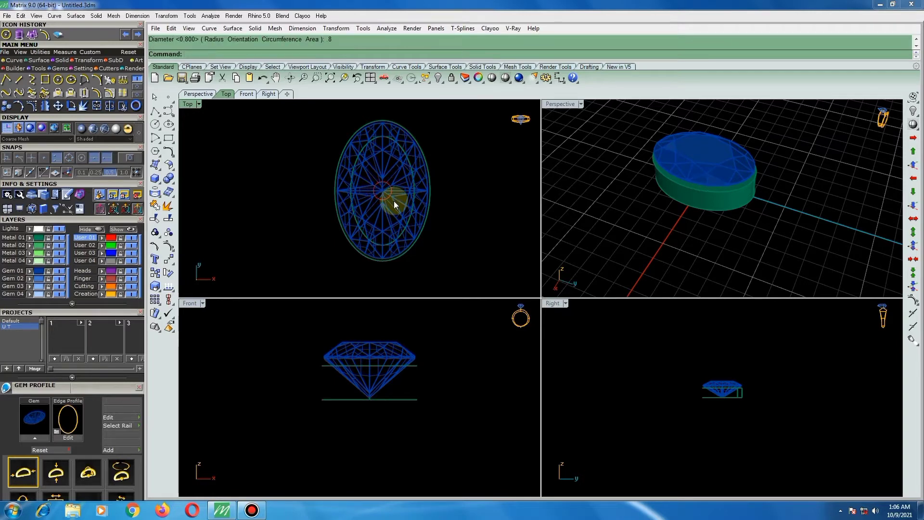
scroll(386, 199, up, 2)
click(392, 199)
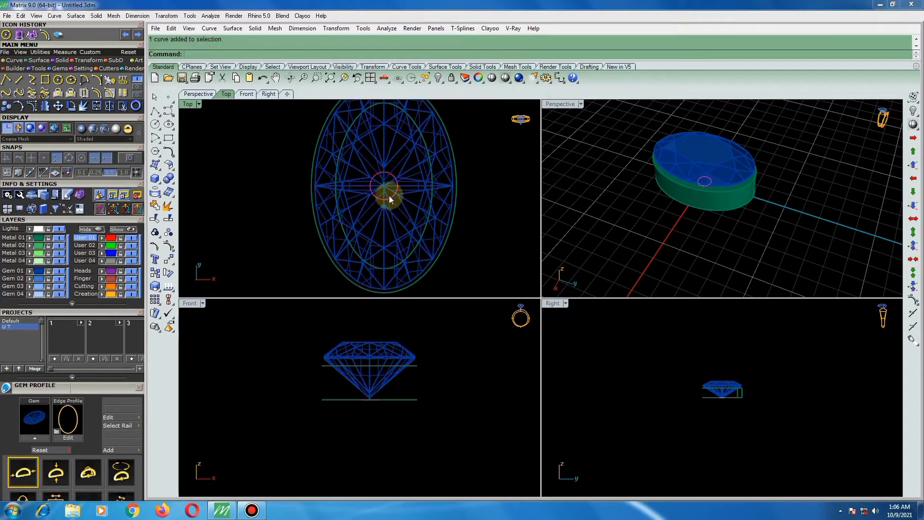
scroll(389, 195, down, 2)
scroll(394, 206, up, 2)
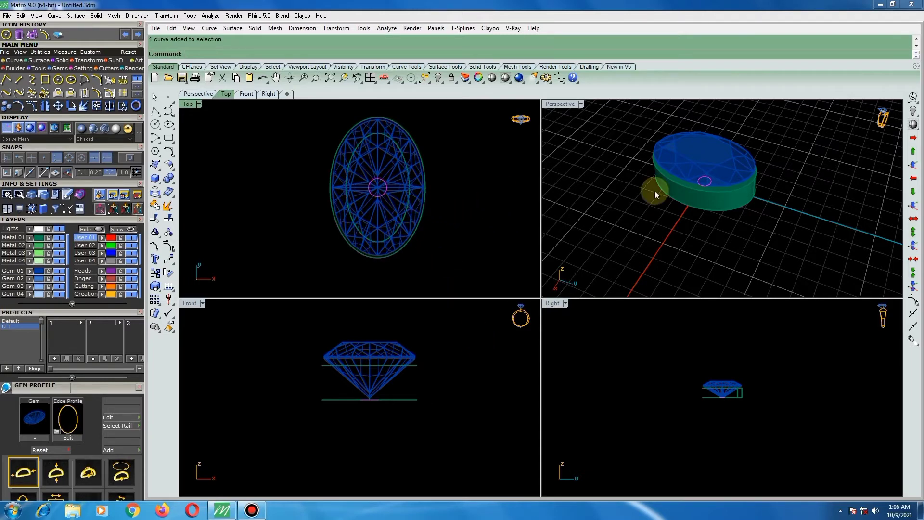
Step: Select the green bezel ring and orbit to inspect it from above and the side
middle_drag(655, 191, 681, 180)
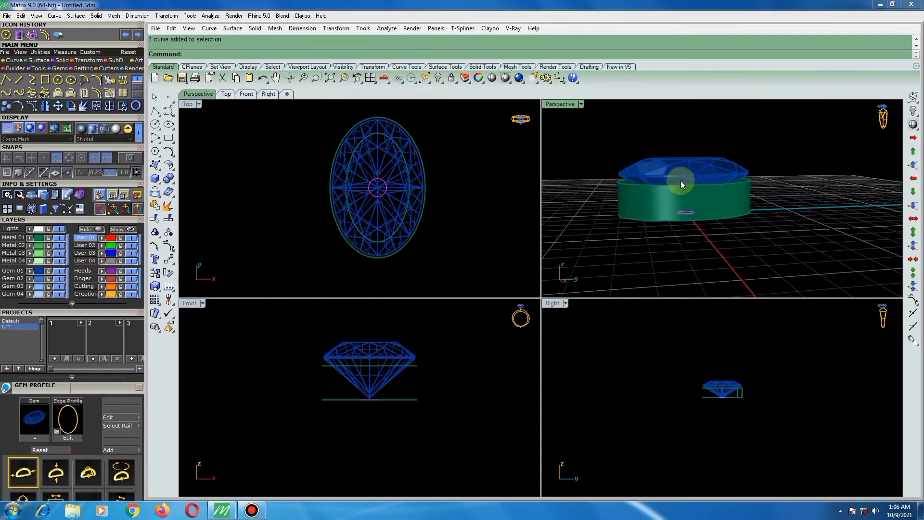
scroll(680, 181, up, 2)
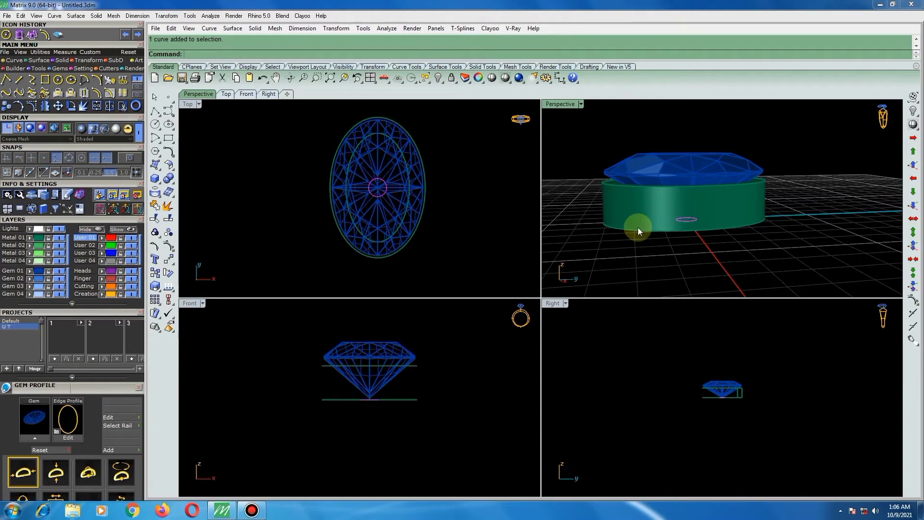
right_drag(639, 213, 632, 238)
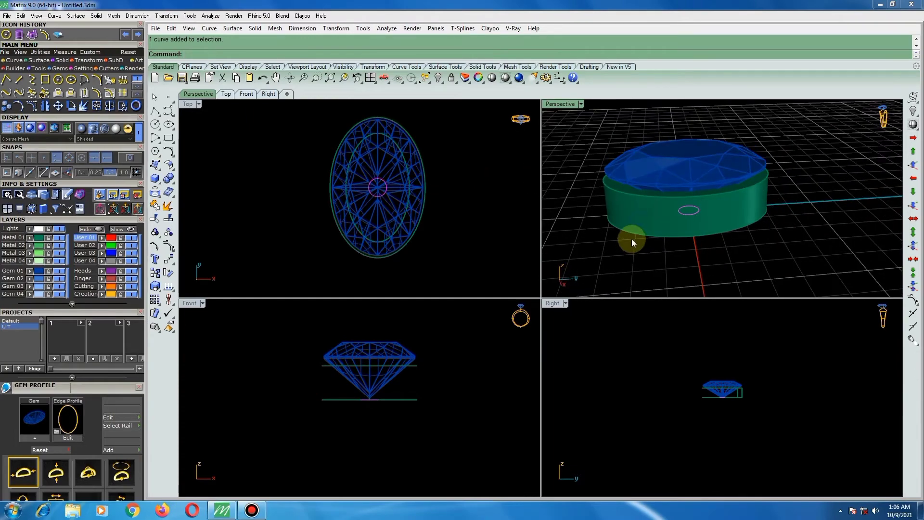
click(748, 205)
mouse_move(789, 212)
right_down()
mouse_move(703, 197)
mouse_move(727, 268)
mouse_move(749, 196)
mouse_move(763, 196)
mouse_move(767, 273)
mouse_move(775, 181)
mouse_move(771, 229)
mouse_move(766, 170)
right_up()
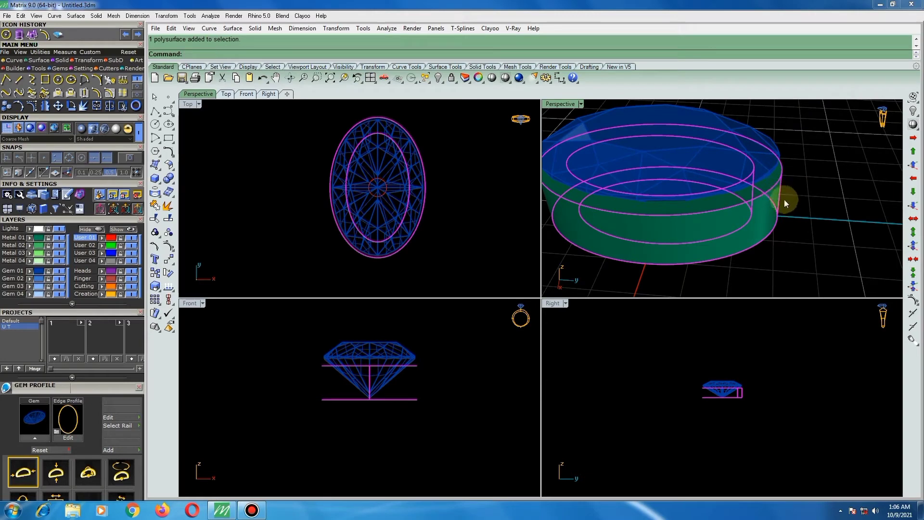
scroll(793, 204, down, 2)
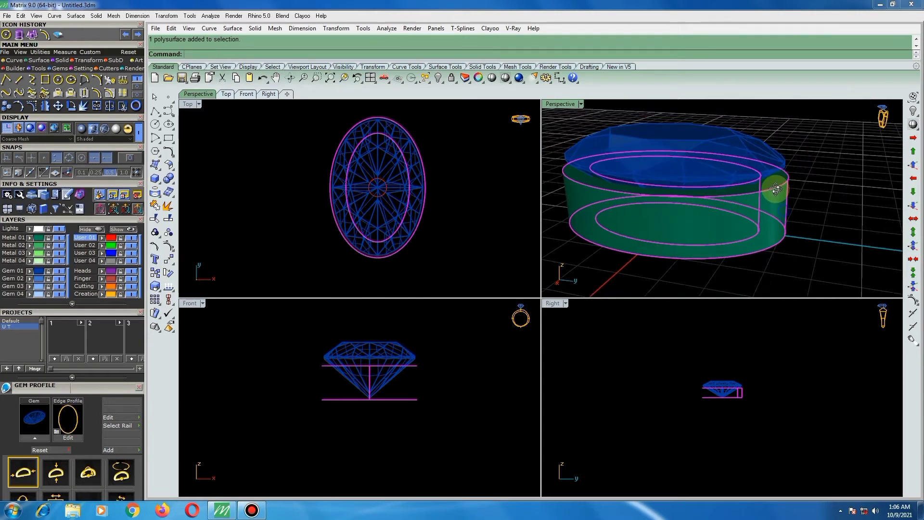
scroll(770, 208, down, 2)
scroll(755, 212, down, 2)
mouse_move(784, 205)
right_down()
mouse_move(748, 215)
mouse_move(769, 226)
mouse_move(774, 202)
right_up()
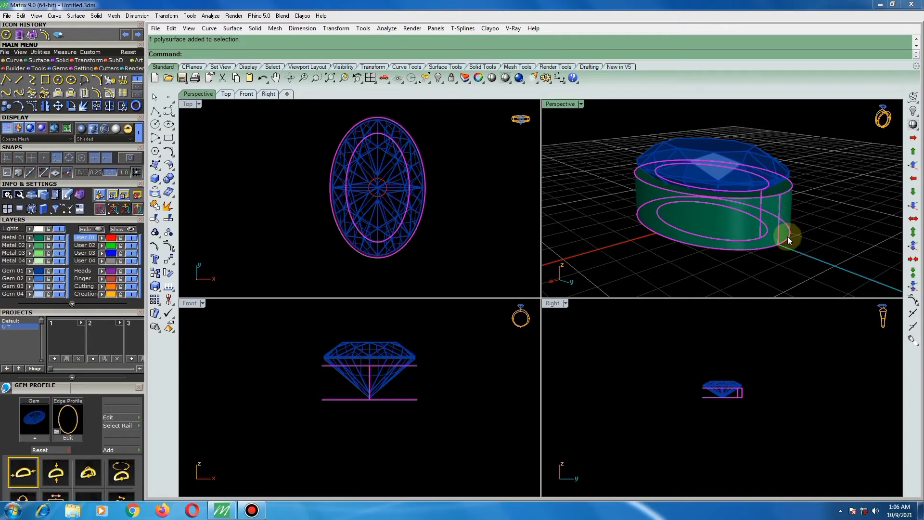
mouse_move(740, 235)
right_down()
mouse_move(770, 217)
mouse_move(787, 189)
right_up()
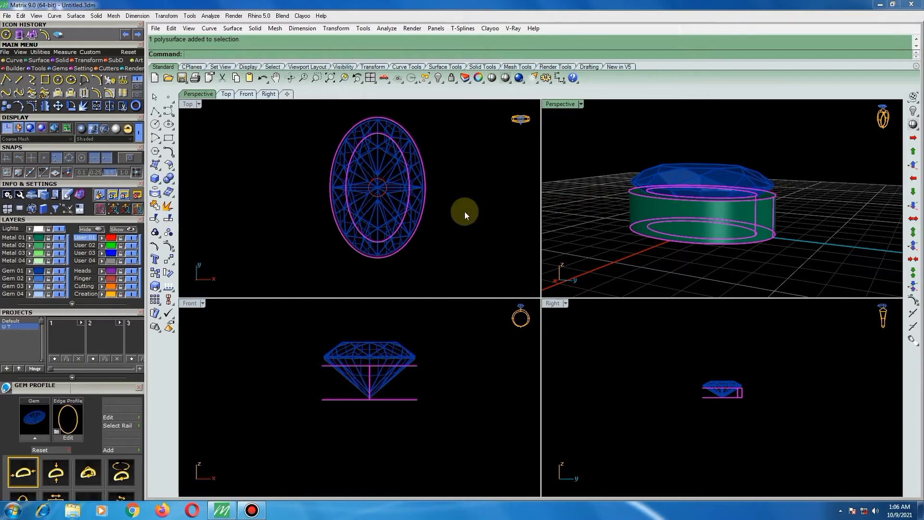
scroll(383, 200, up, 2)
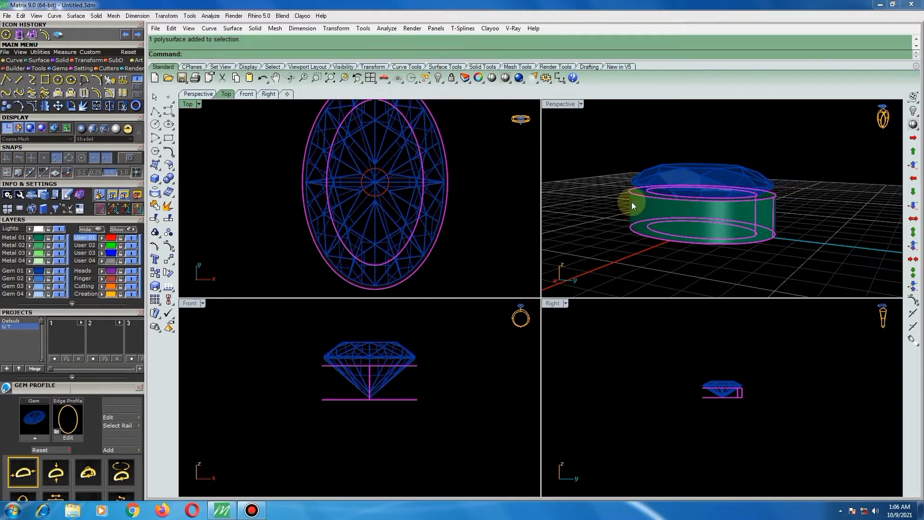
Step: Extrude the small centre circle straight up by 3.5 into a red rod
click(383, 191)
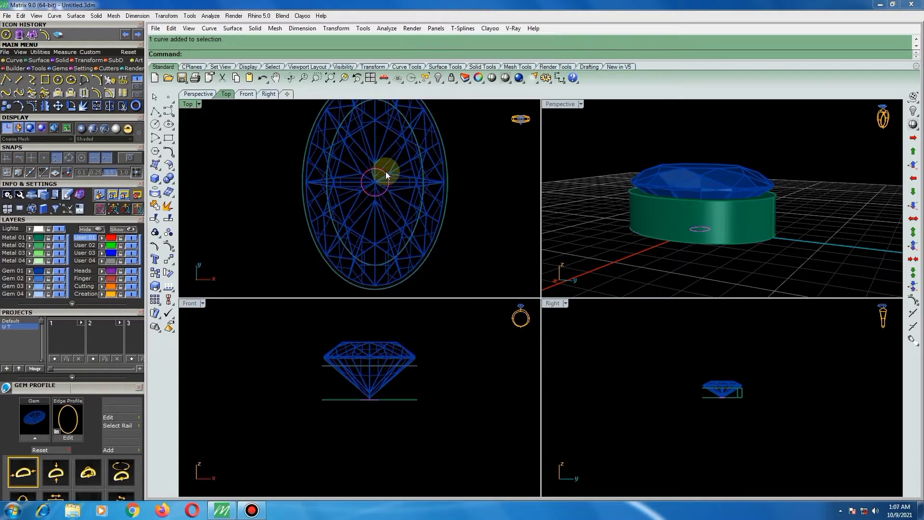
scroll(410, 212, down, 2)
scroll(410, 211, down, 2)
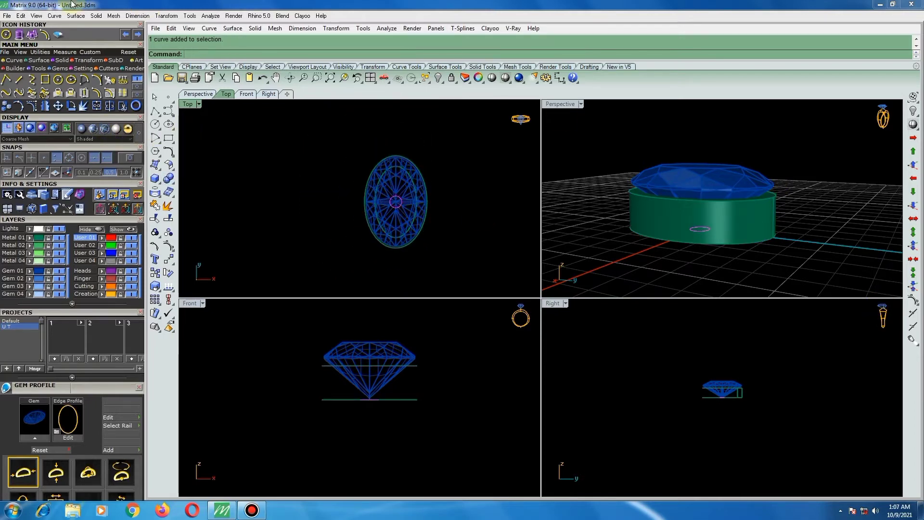
click(58, 61)
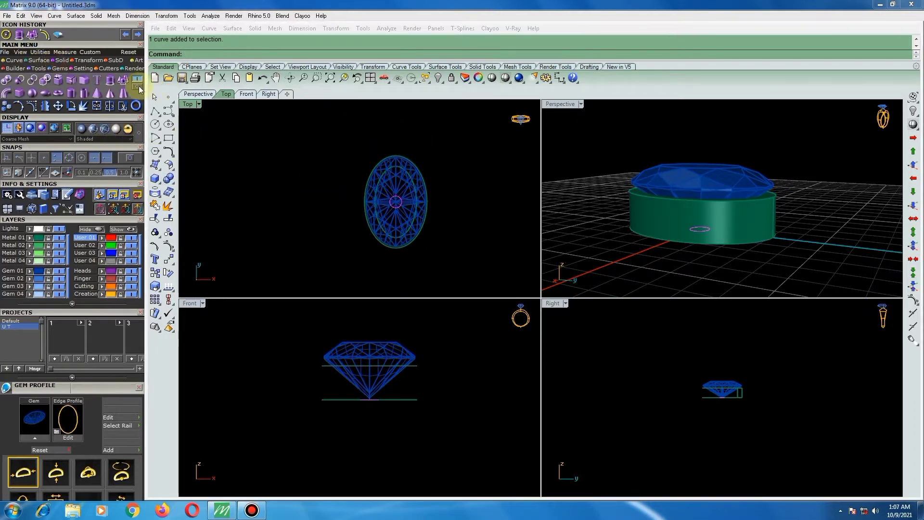
click(110, 82)
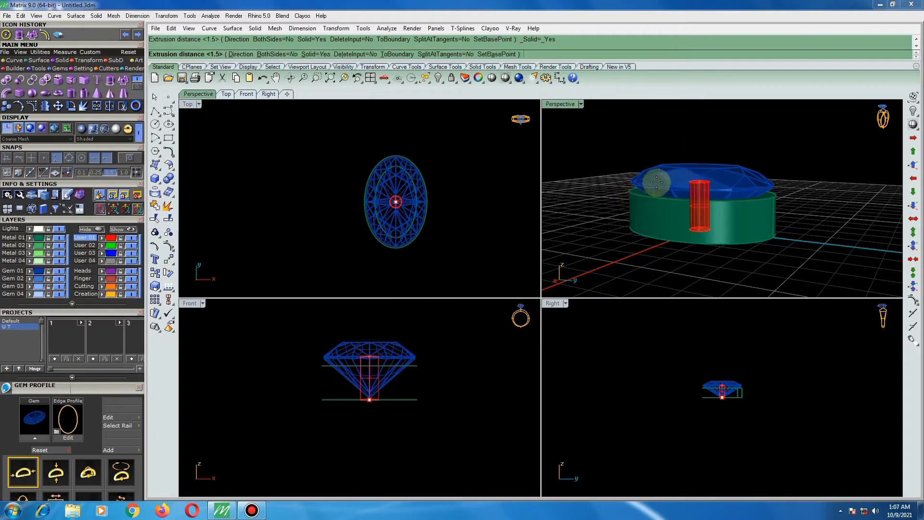
text(3.)
text(5)
key(Return)
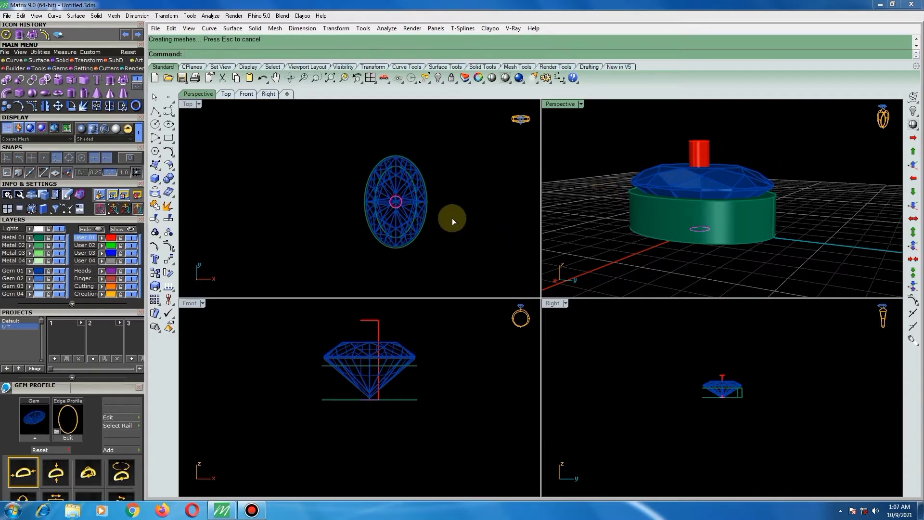
Step: Select the red cylinder and maximize the Top viewport with shaded display
scroll(397, 190, up, 1)
scroll(396, 198, up, 2)
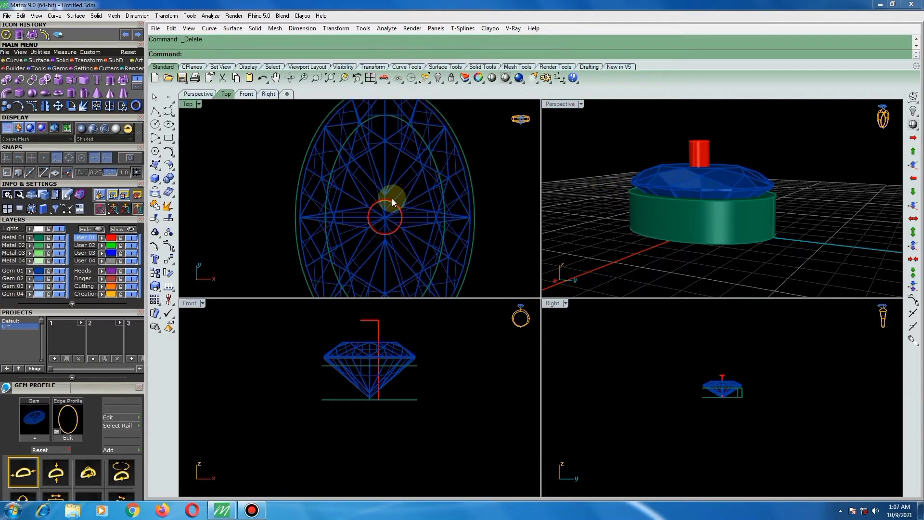
click(392, 198)
click(414, 216)
scroll(395, 197, down, 2)
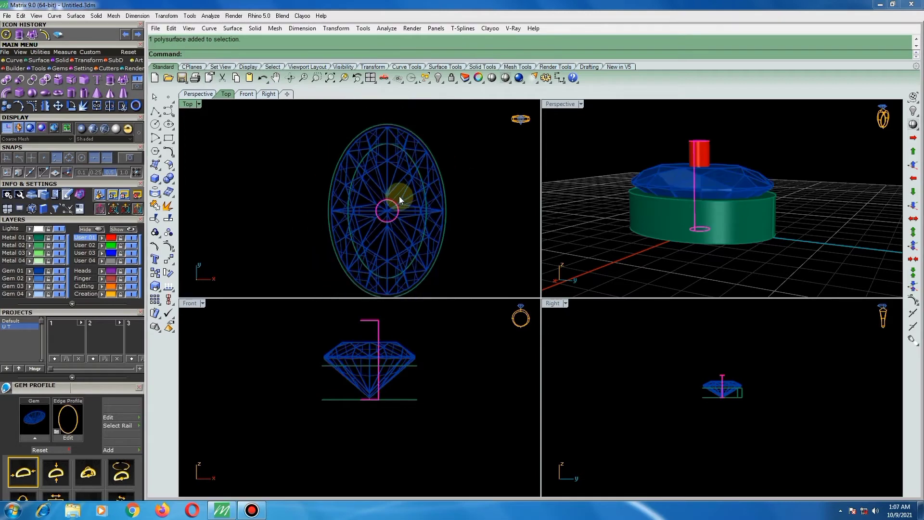
scroll(399, 196, down, 2)
scroll(412, 193, up, 1)
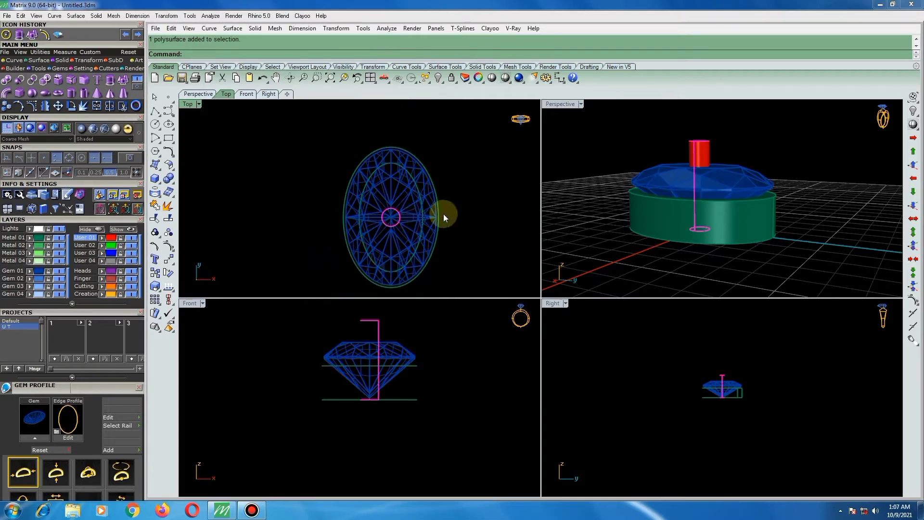
double_click(188, 106)
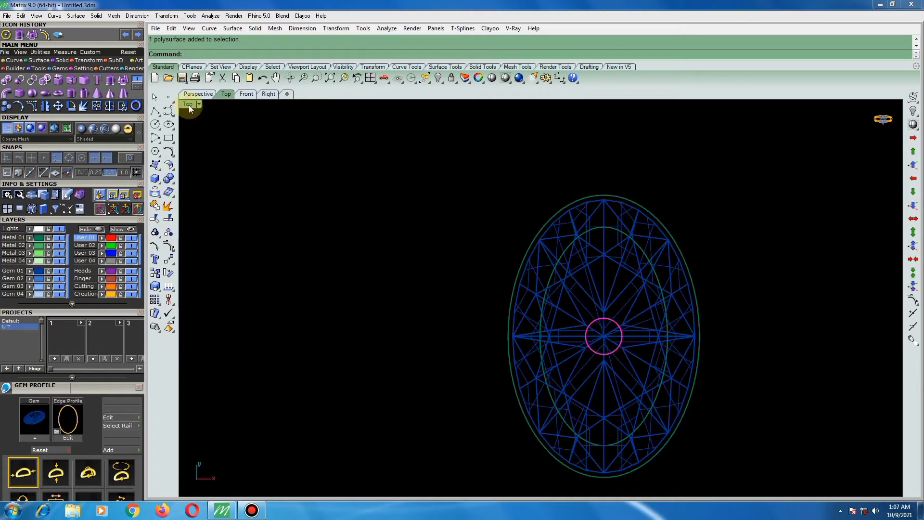
scroll(453, 254, down, 2)
scroll(530, 289, down, 1)
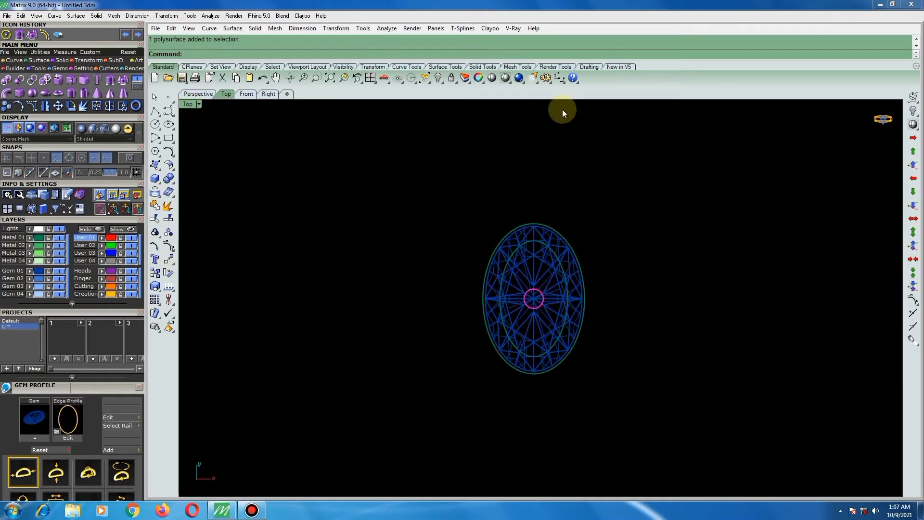
click(505, 78)
scroll(535, 308, up, 4)
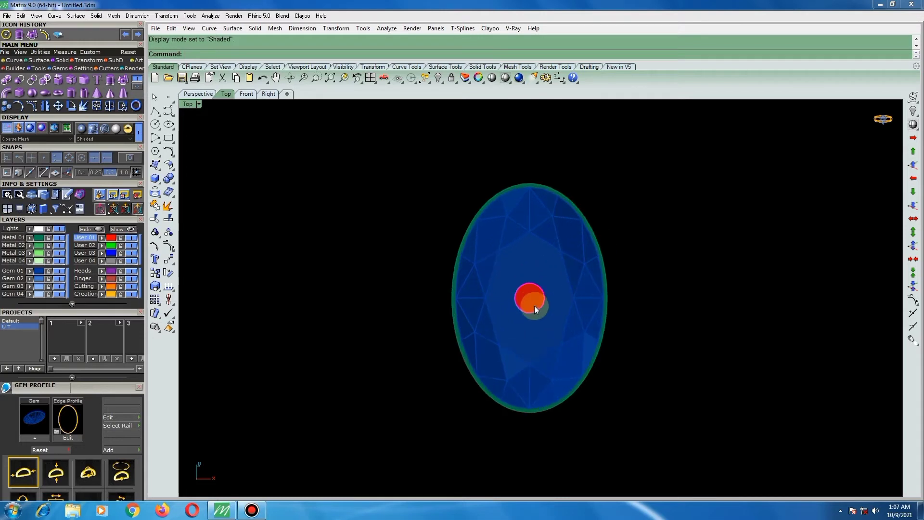
Step: Move the red cylinder from the gem centre to its upper-right edge, back in wireframe
text(move)
click(531, 296)
key(Return)
click(532, 296)
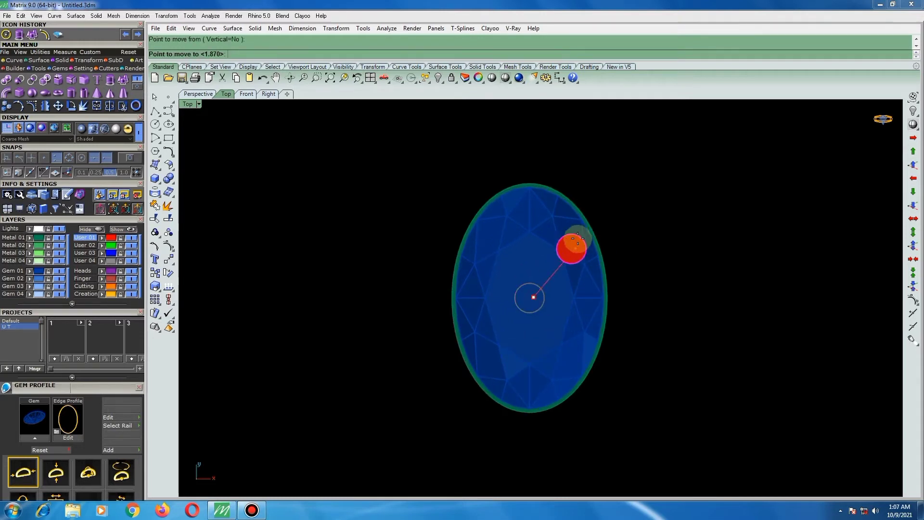
scroll(573, 200, up, 2)
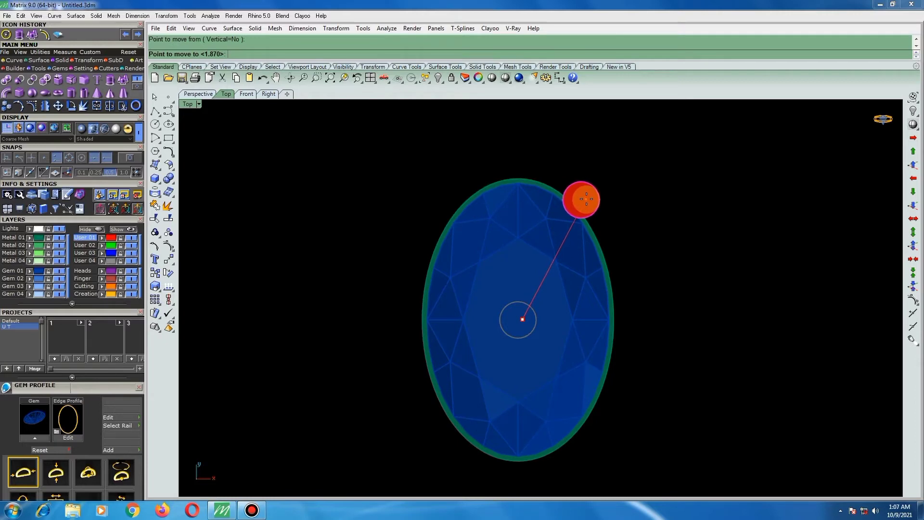
click(585, 199)
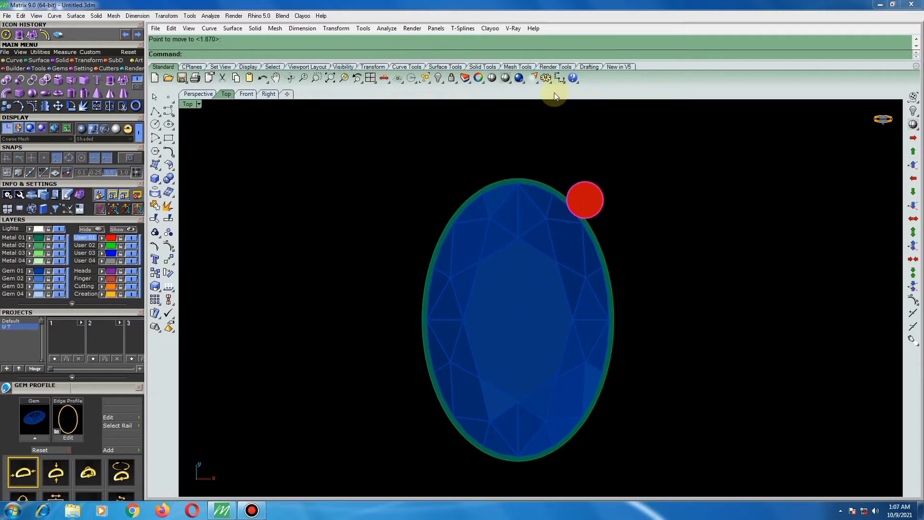
click(505, 77)
scroll(580, 209, up, 3)
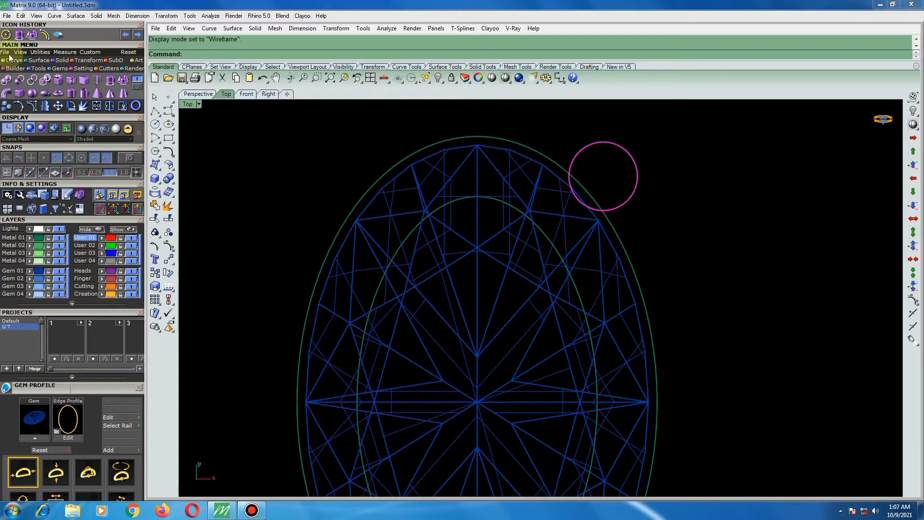
Step: Draw a 0.2-diameter guide circle and position it on the gem's upper-right girdle
click(6, 34)
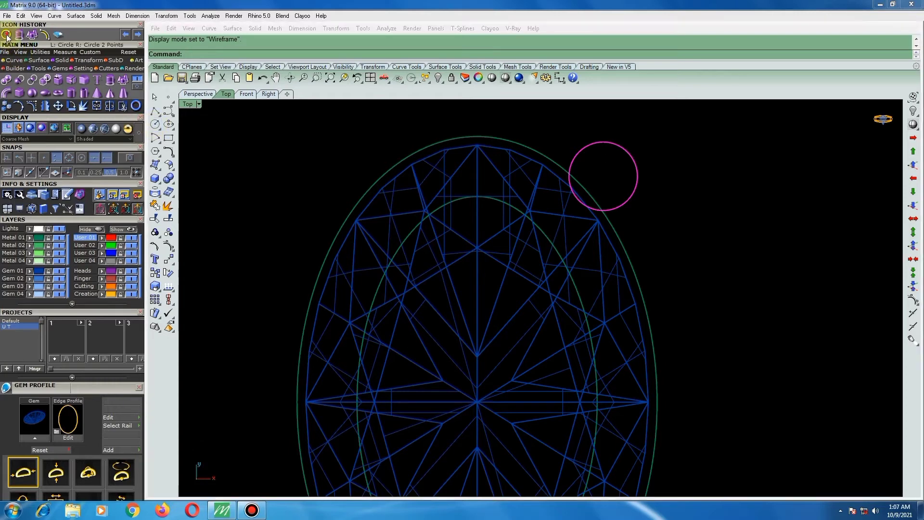
click(585, 209)
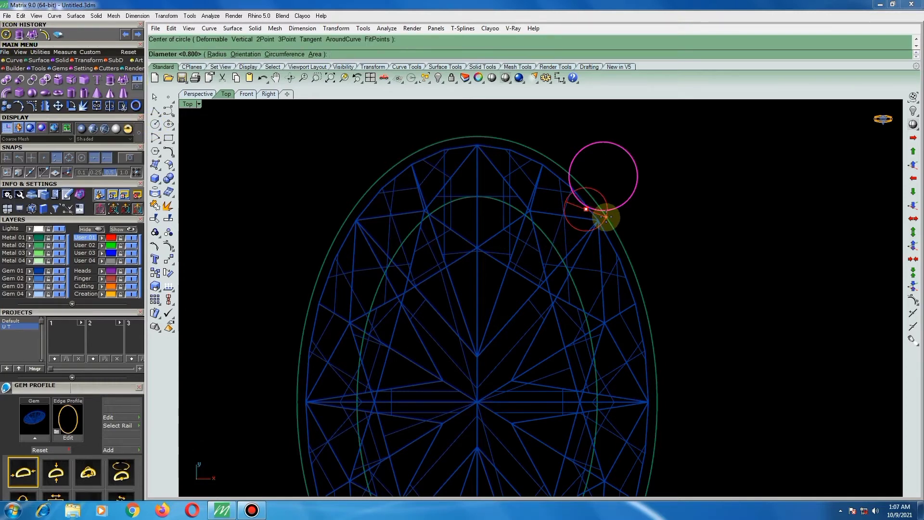
text(.2)
key(Return)
scroll(590, 212, up, 2)
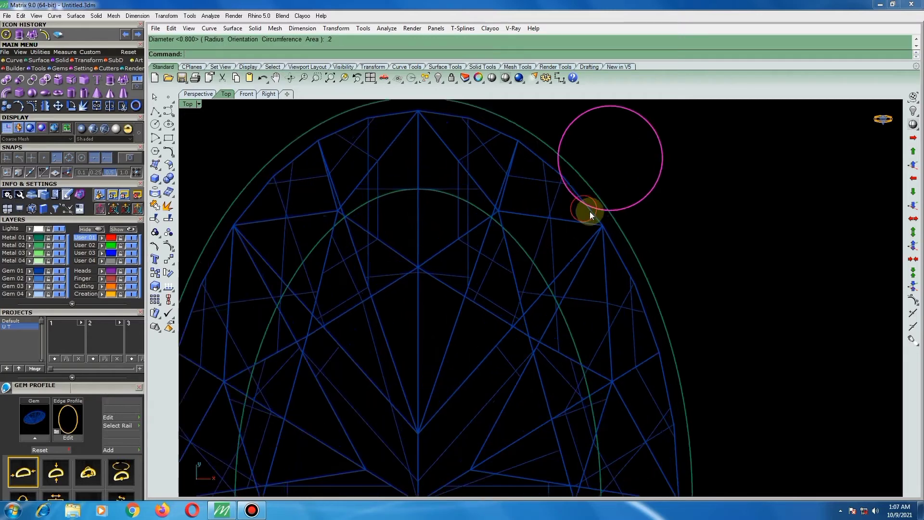
scroll(590, 211, up, 2)
drag(561, 215, 555, 225)
scroll(555, 225, down, 2)
scroll(489, 249, down, 4)
scroll(575, 207, up, 2)
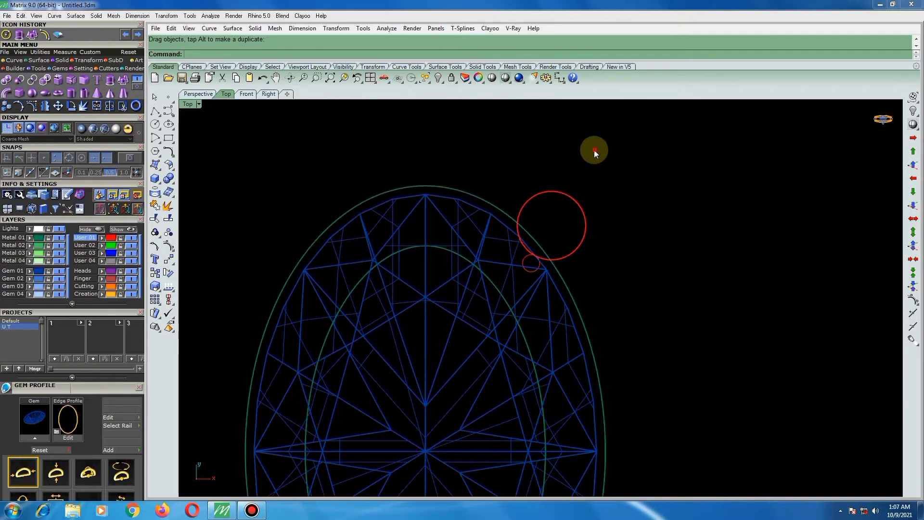
Step: Move the red prong so it overlaps the gem's edge, then select the guide circle
click(553, 229)
scroll(534, 263, up, 2)
scroll(536, 247, up, 2)
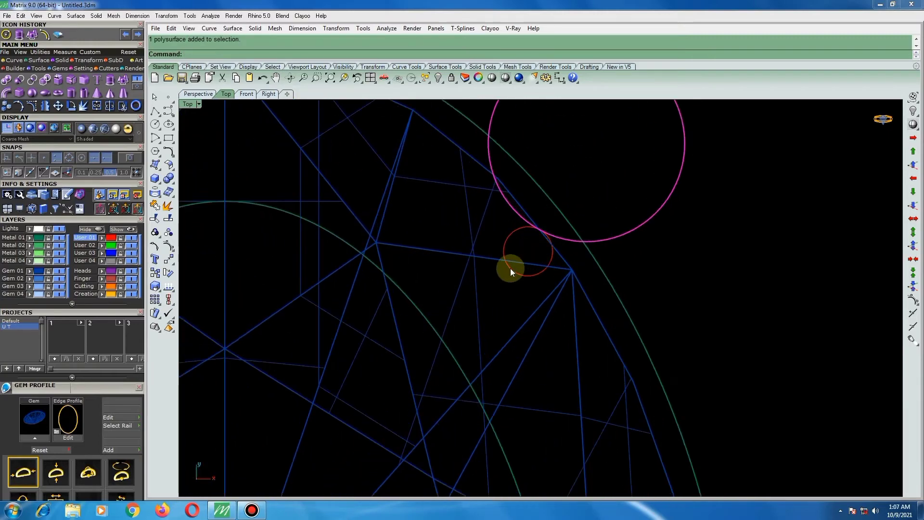
scroll(538, 251, down, 2)
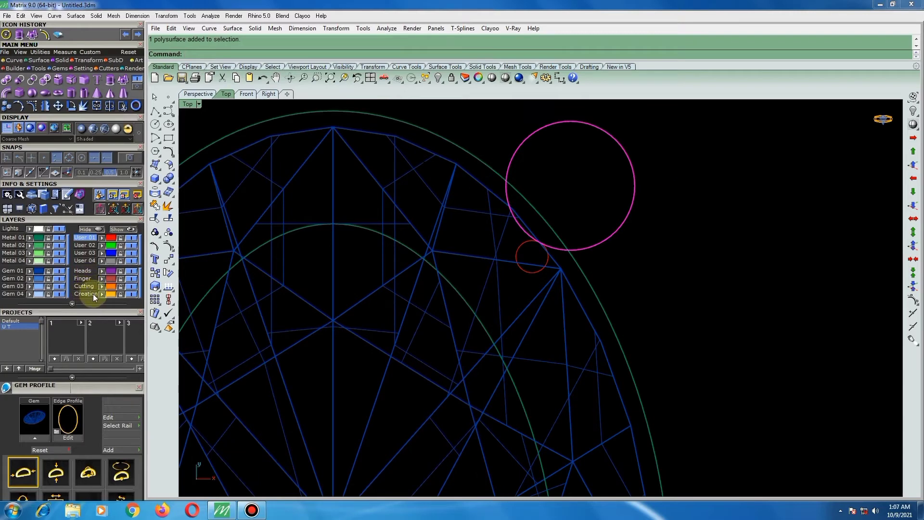
click(169, 271)
scroll(592, 217, up, 2)
click(577, 202)
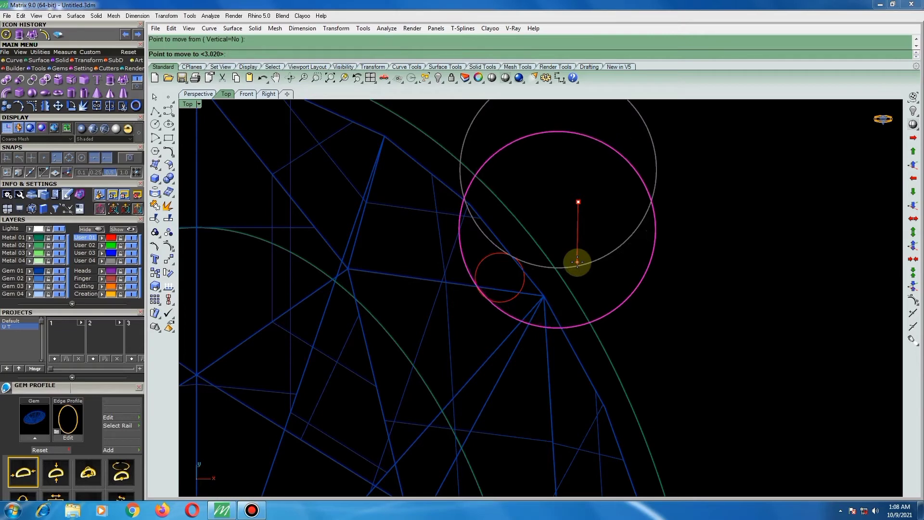
click(576, 262)
scroll(521, 251, down, 2)
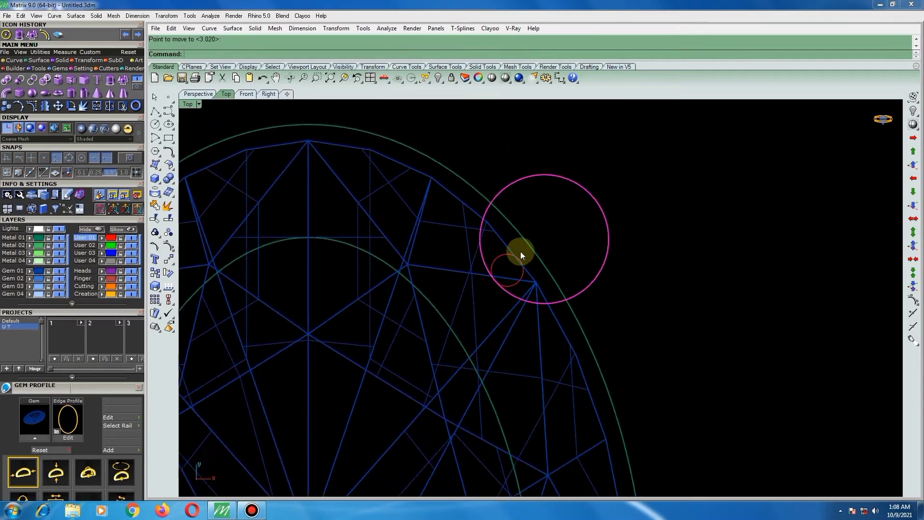
scroll(553, 200, down, 3)
drag(492, 183, 538, 278)
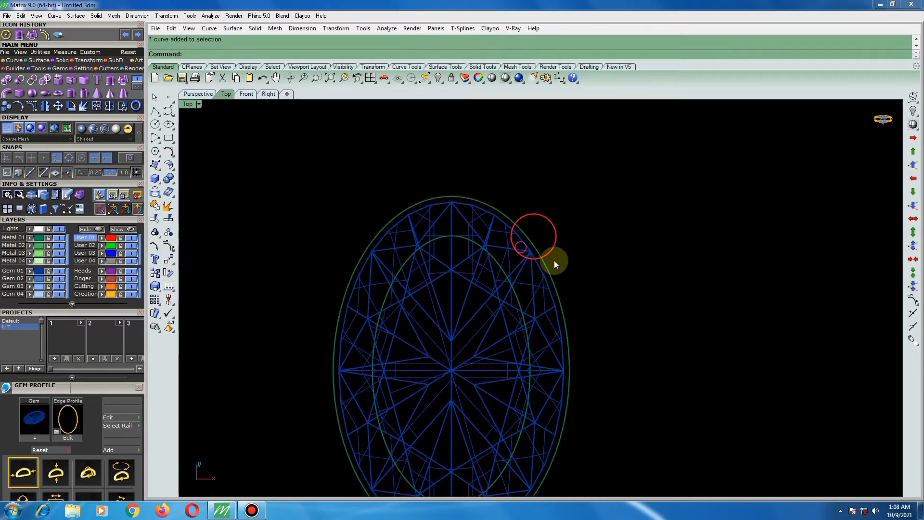
Step: In shaded view, assign the red prong to Metal 01 and hide layer Gem 01
scroll(483, 209, down, 3)
scroll(483, 209, down, 1)
scroll(488, 212, up, 1)
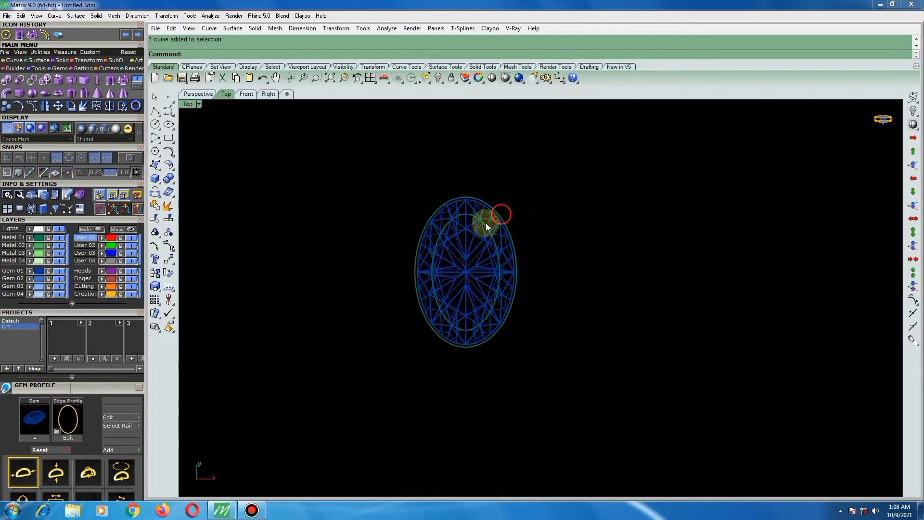
scroll(486, 221, up, 1)
click(505, 78)
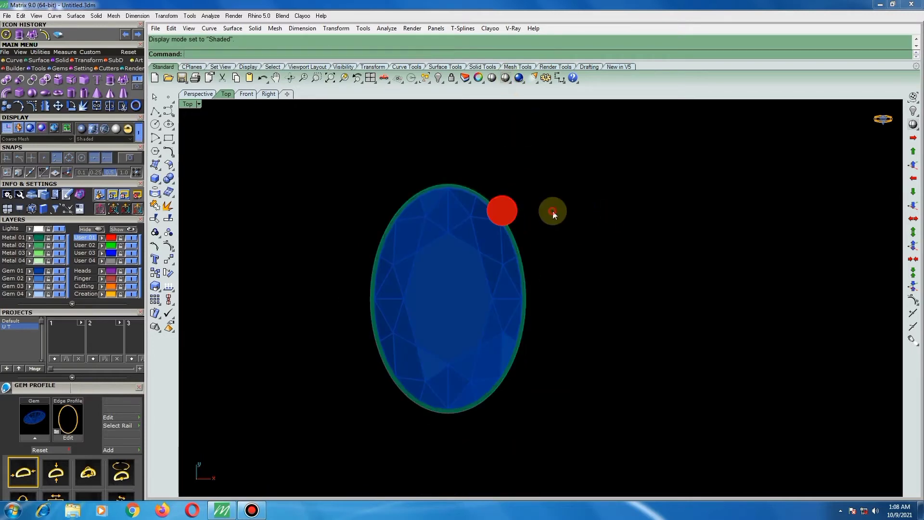
scroll(483, 257, down, 2)
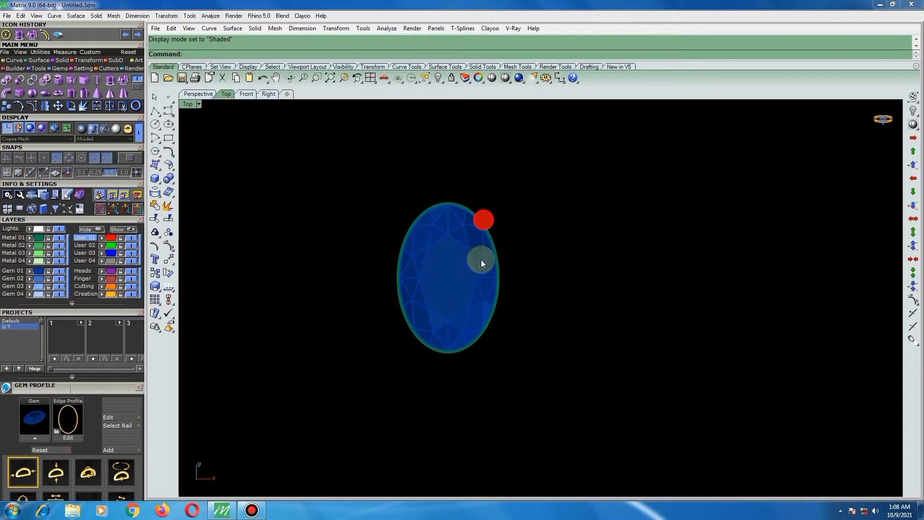
click(485, 221)
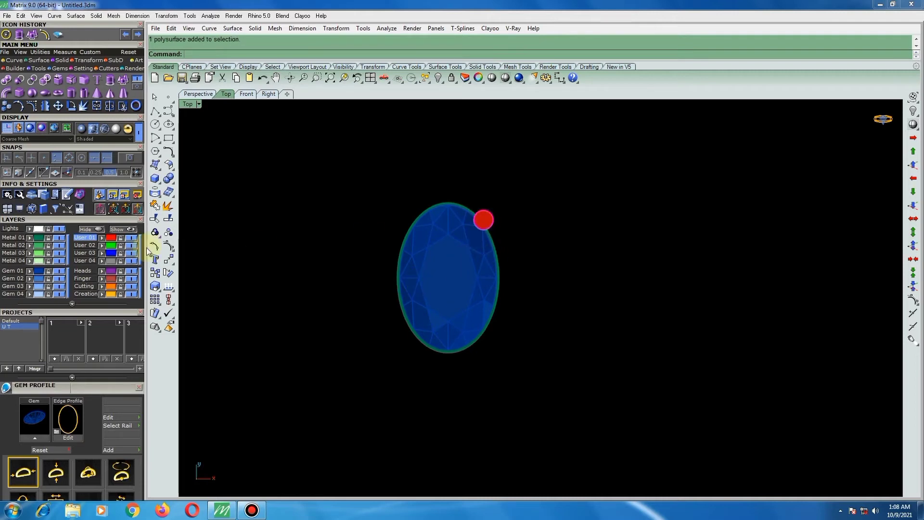
click(29, 238)
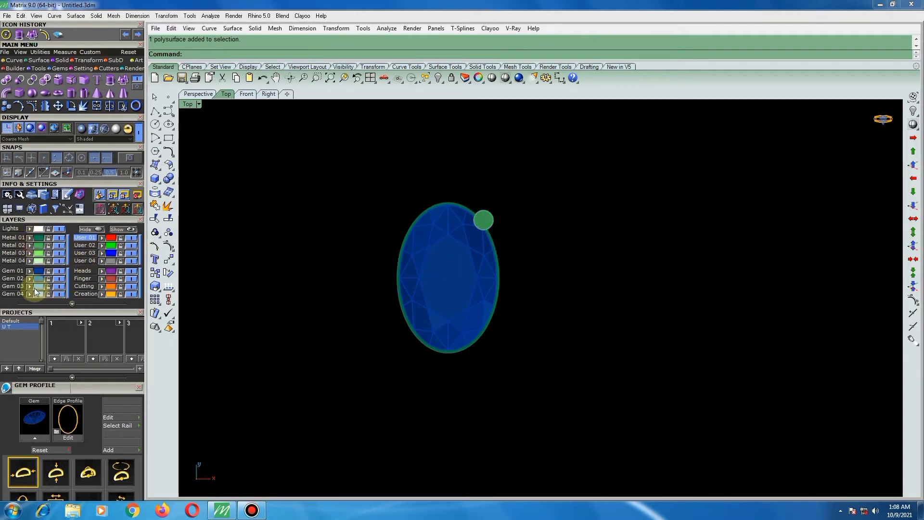
click(58, 270)
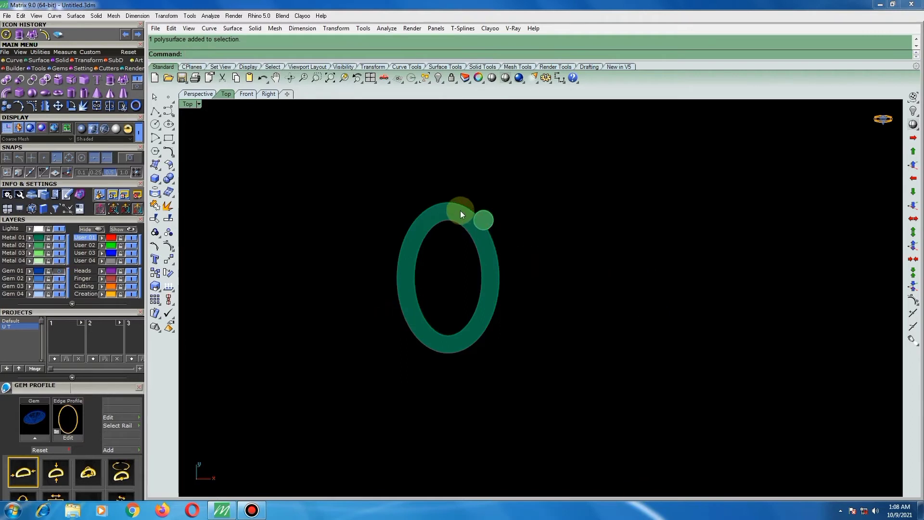
drag(484, 221, 486, 221)
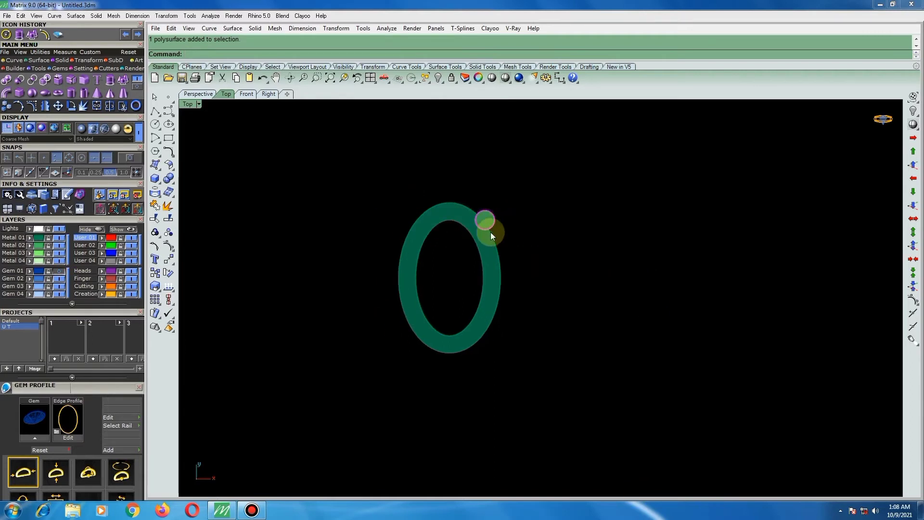
click(101, 196)
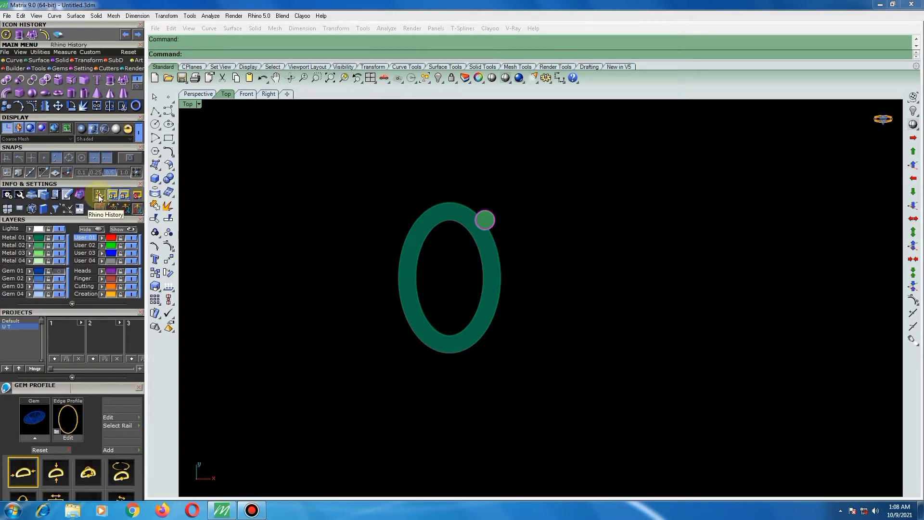
click(99, 196)
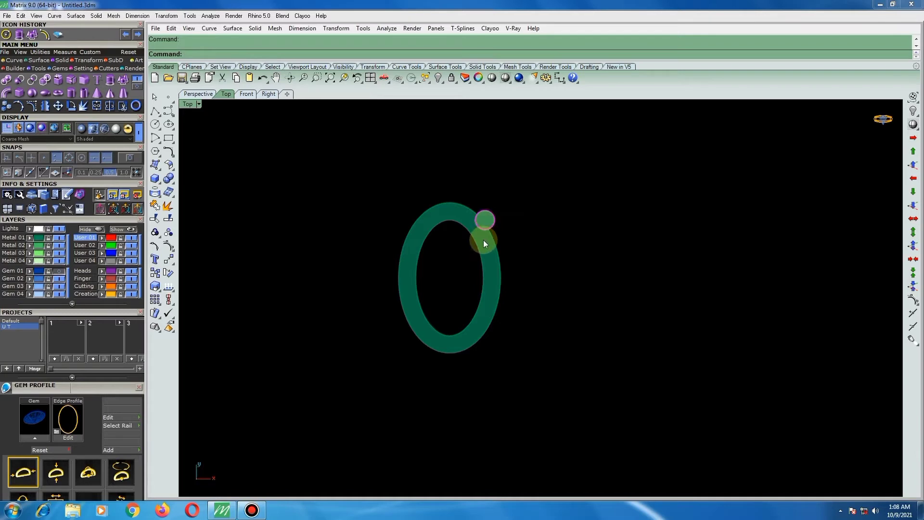
scroll(489, 218, up, 3)
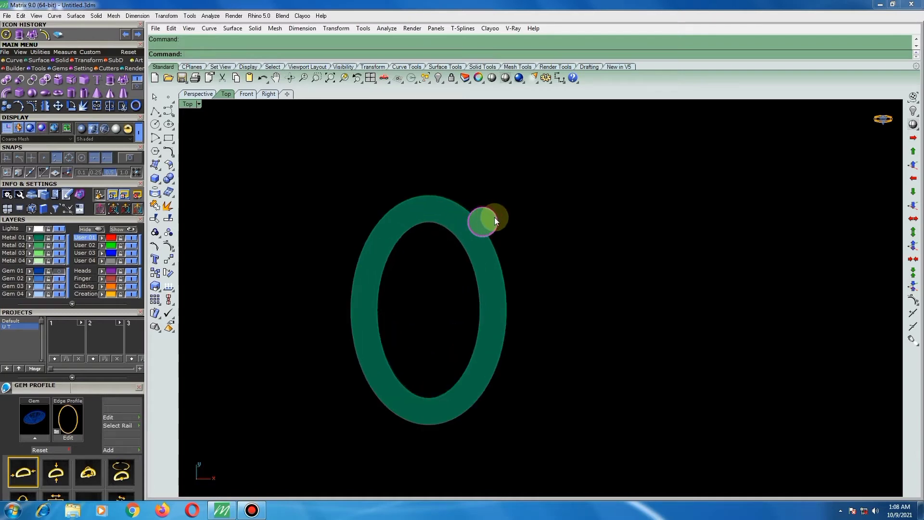
scroll(486, 218, down, 3)
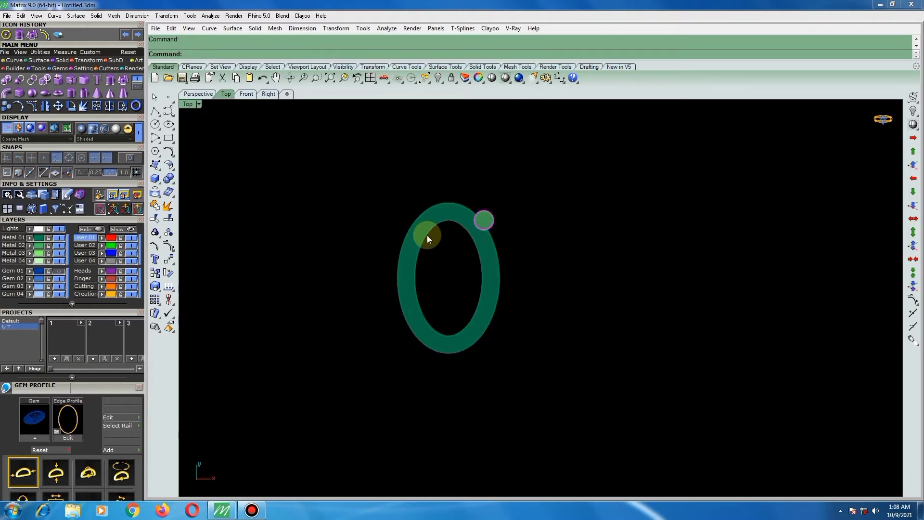
click(487, 219)
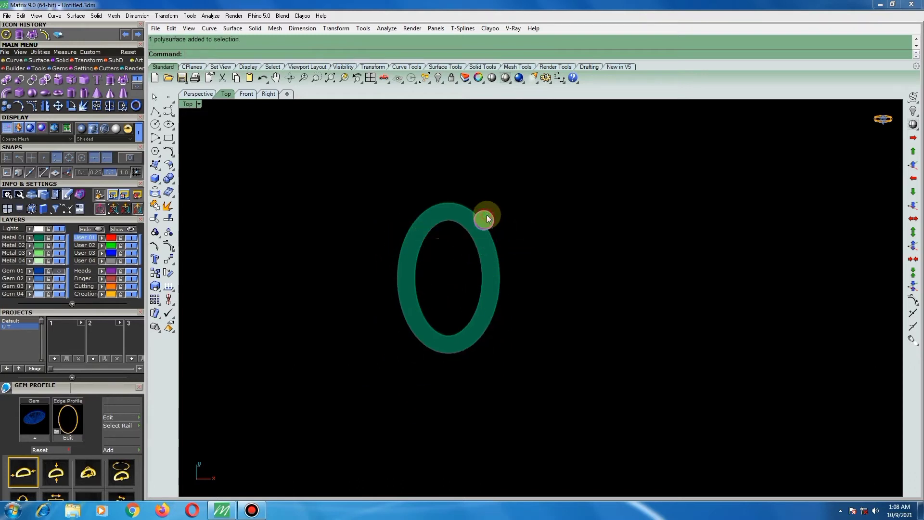
Step: Mirror the prong across the vertical axis to create an upper-left copy
click(44, 106)
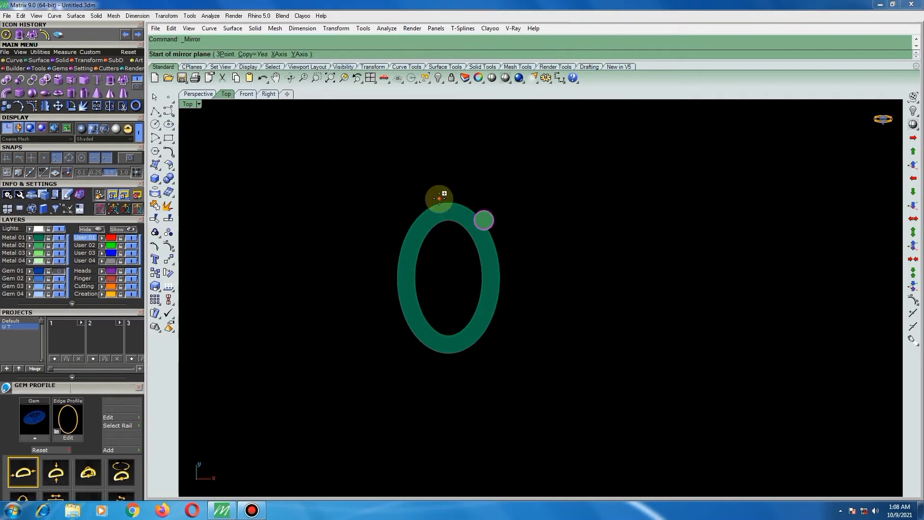
text(0)
click(448, 275)
click(450, 194)
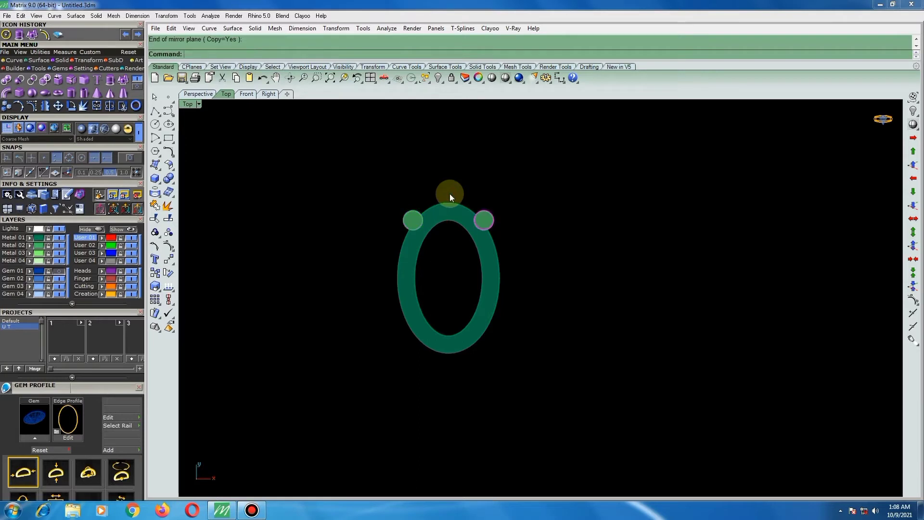
Step: Mirror both top prongs from origin 0 across the horizontal axis to the bottom
click(411, 219)
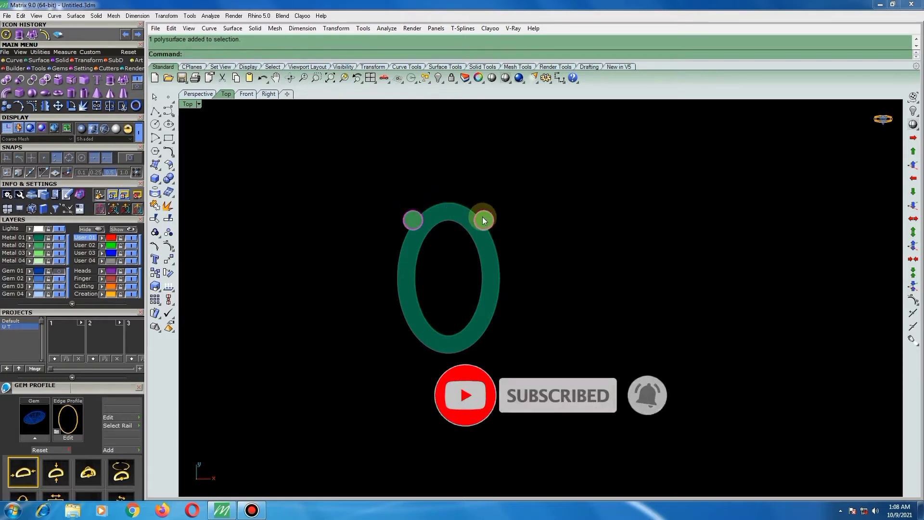
click(483, 221)
click(44, 106)
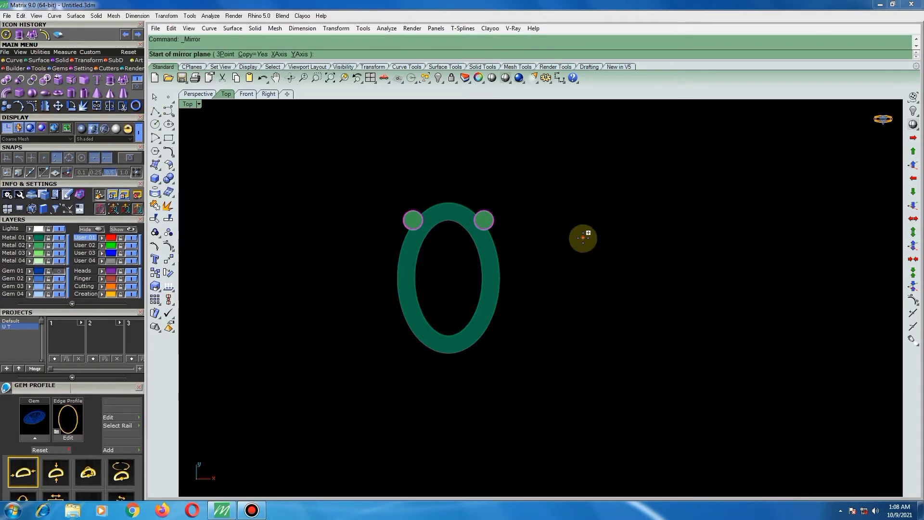
text(0)
key(Return)
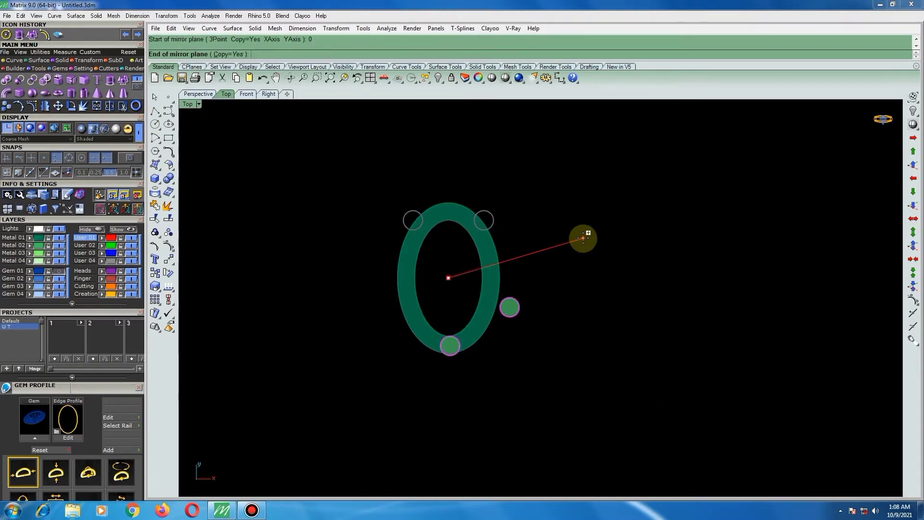
click(586, 244)
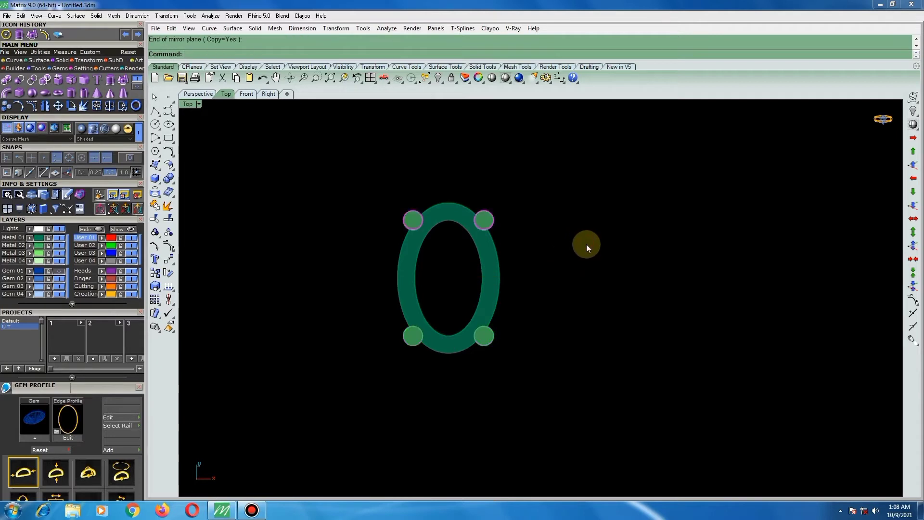
Step: Turn the Gem 01 layer back on so the oval gem shows inside the bezel
click(60, 271)
scroll(412, 248, down, 2)
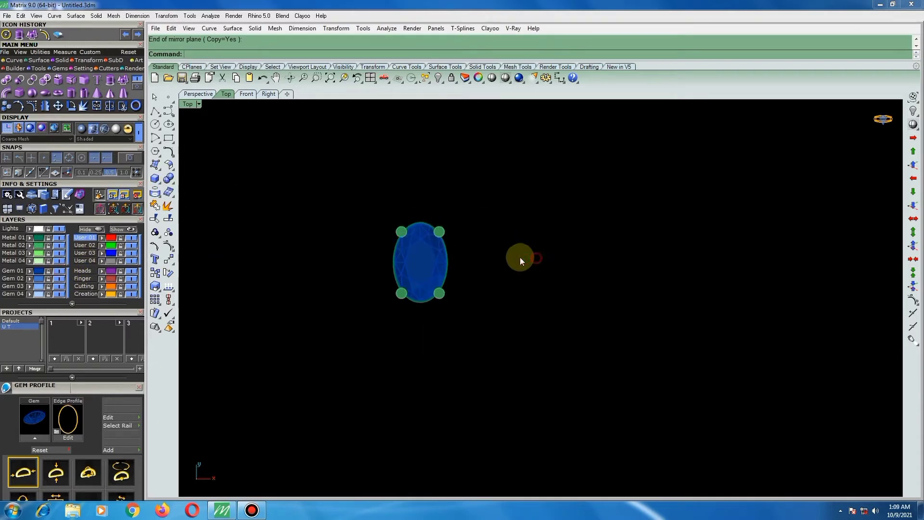
scroll(428, 267, up, 2)
scroll(446, 255, down, 3)
scroll(437, 243, up, 3)
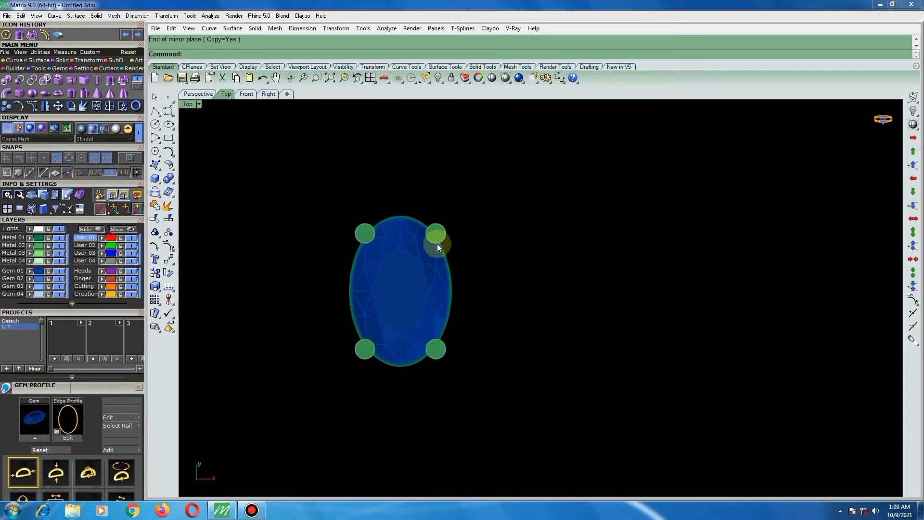
scroll(432, 233, up, 3)
scroll(443, 230, down, 1)
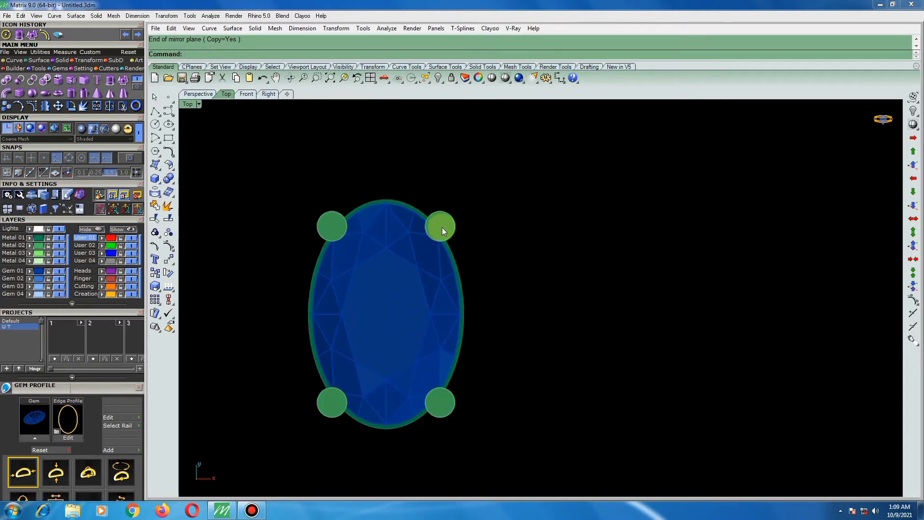
Step: Nudge the upper-right prong slightly right and down, outward from the gem
drag(442, 225, 449, 236)
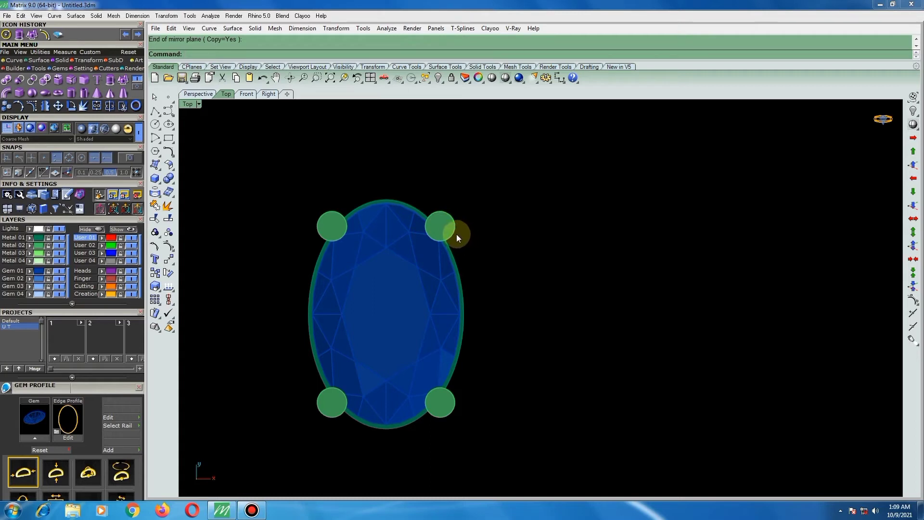
click(441, 225)
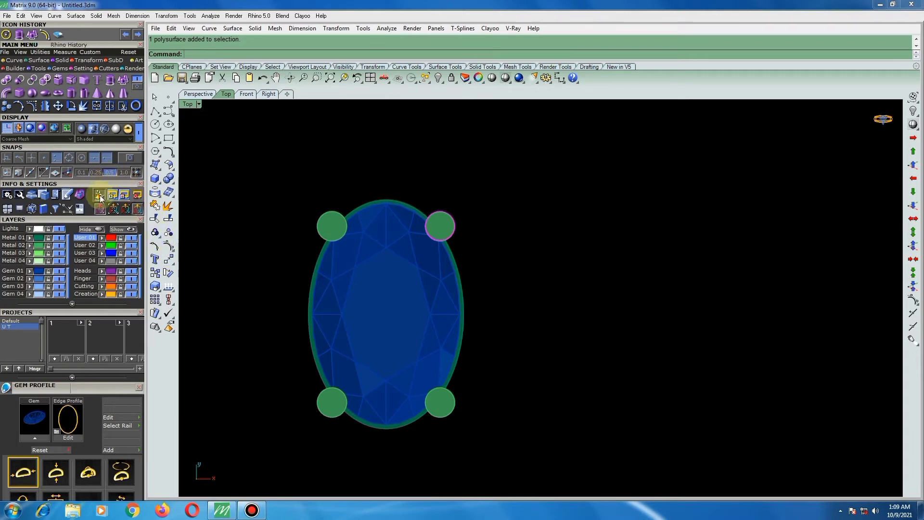
scroll(467, 197, down, 4)
scroll(360, 211, up, 2)
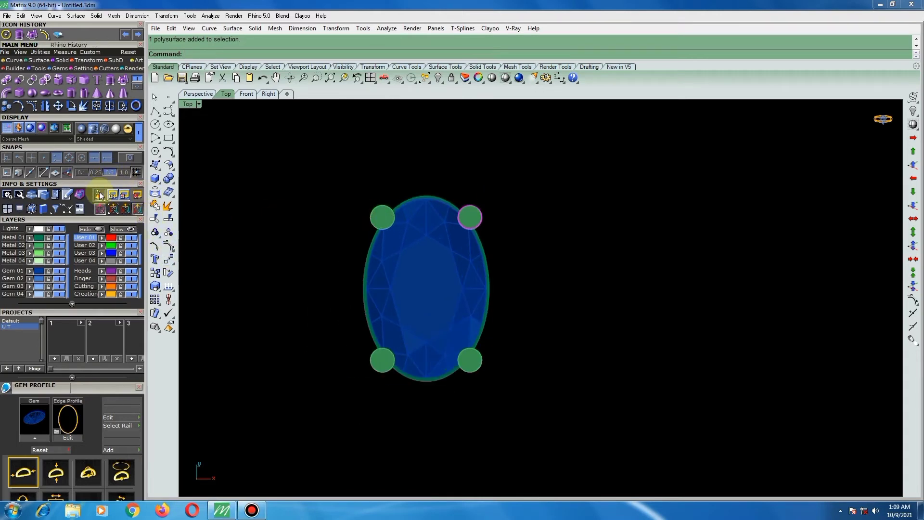
scroll(501, 233, up, 1)
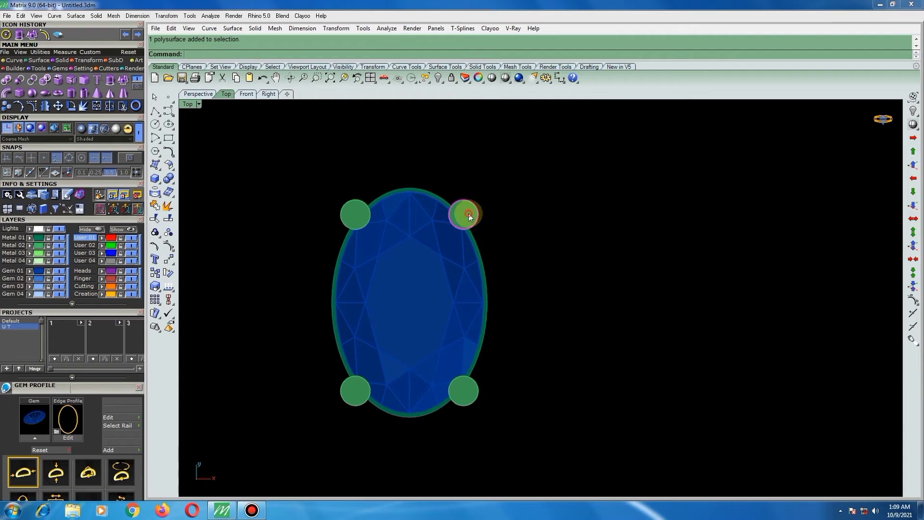
drag(469, 216, 474, 222)
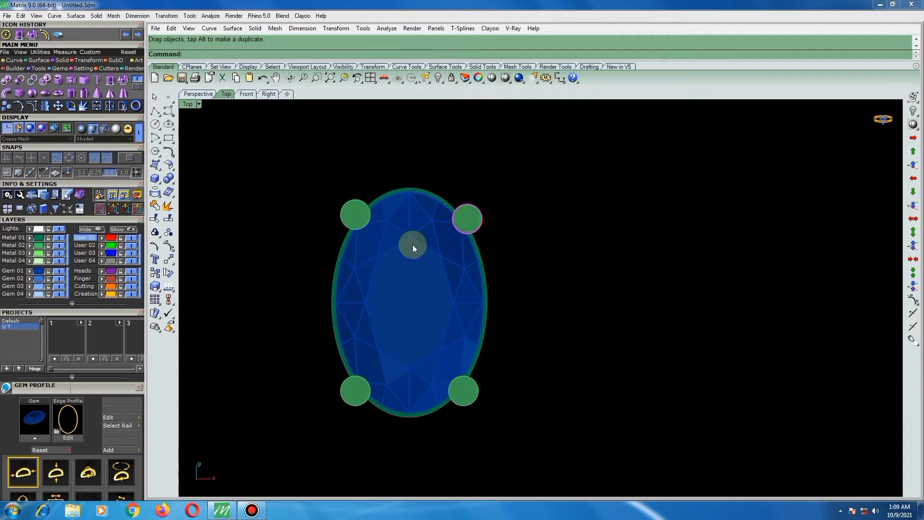
Step: Undo the prong nudge and both mirror operations, leaving only the upper-right prong
click(263, 77)
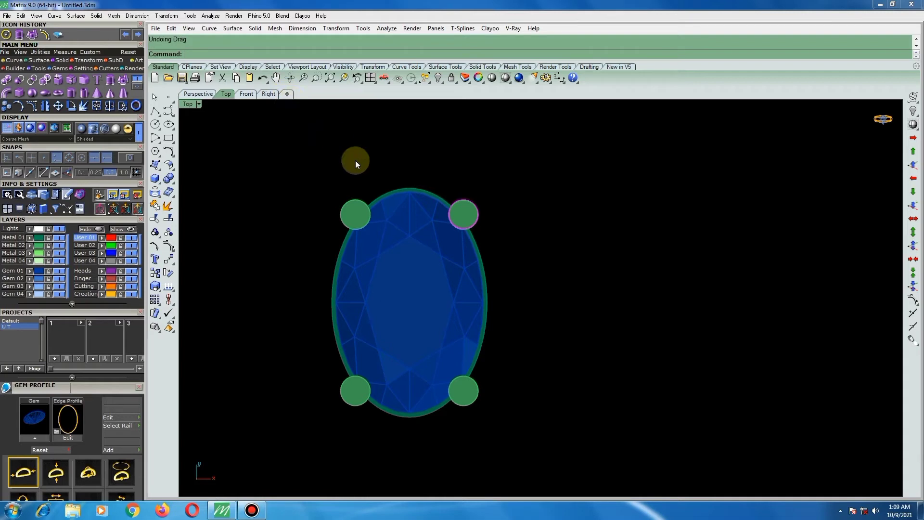
click(263, 78)
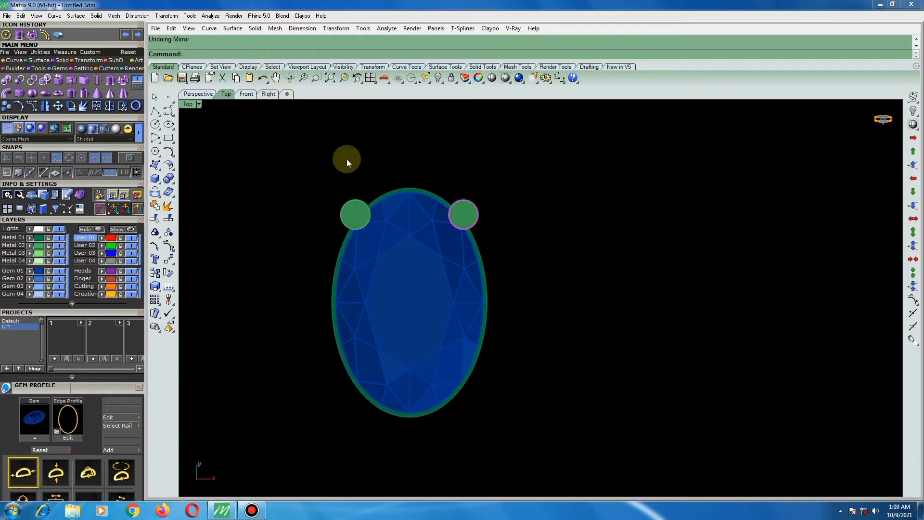
click(263, 77)
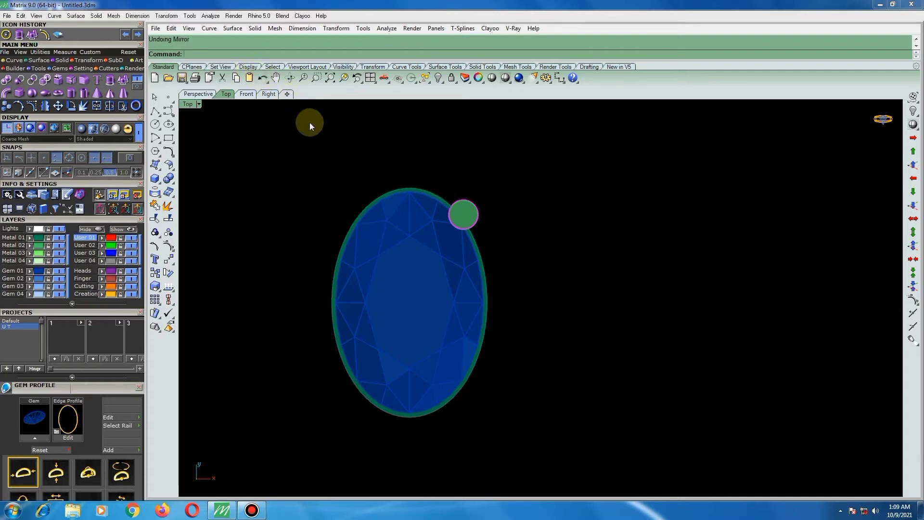
click(100, 194)
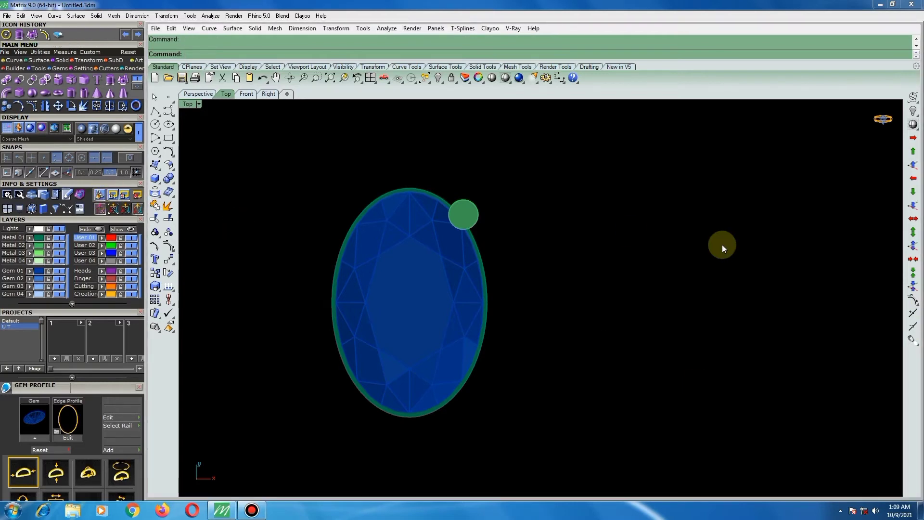
scroll(453, 229, down, 2)
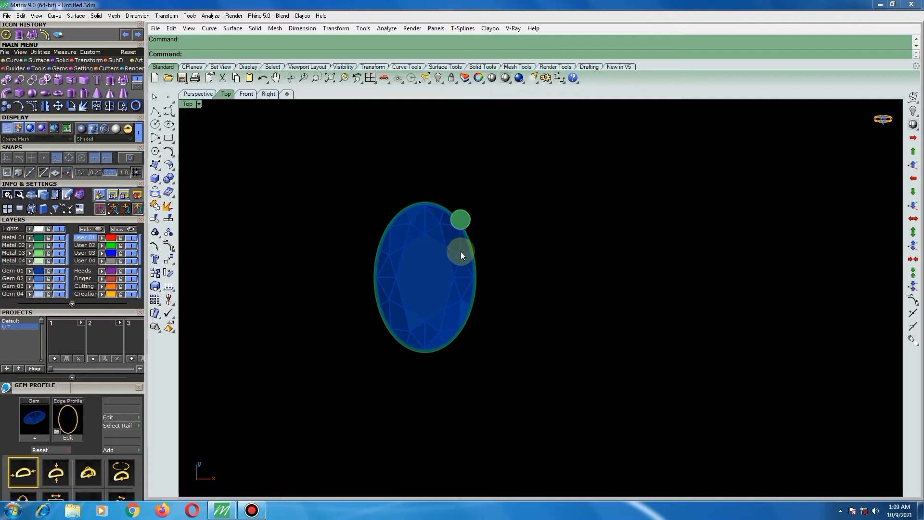
scroll(453, 212, up, 2)
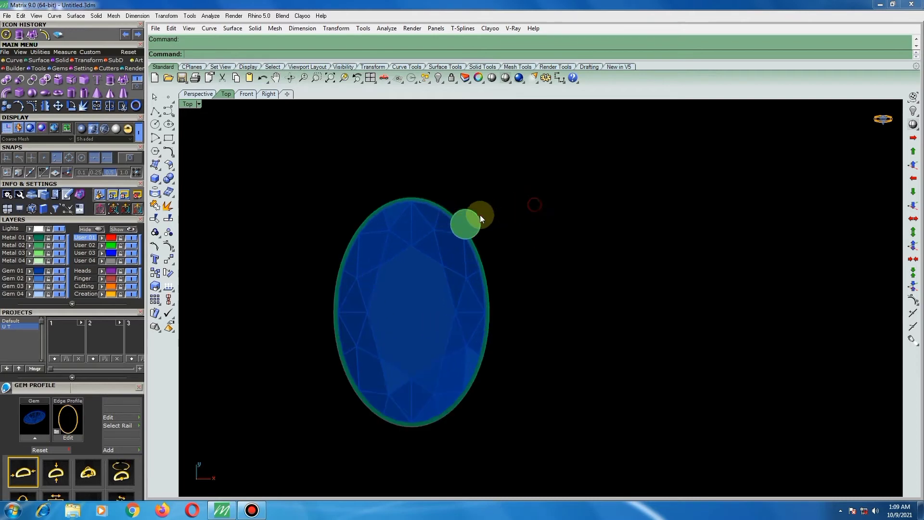
Step: Mirror the upper-right prong from origin 0 to the gem's upper left
click(467, 222)
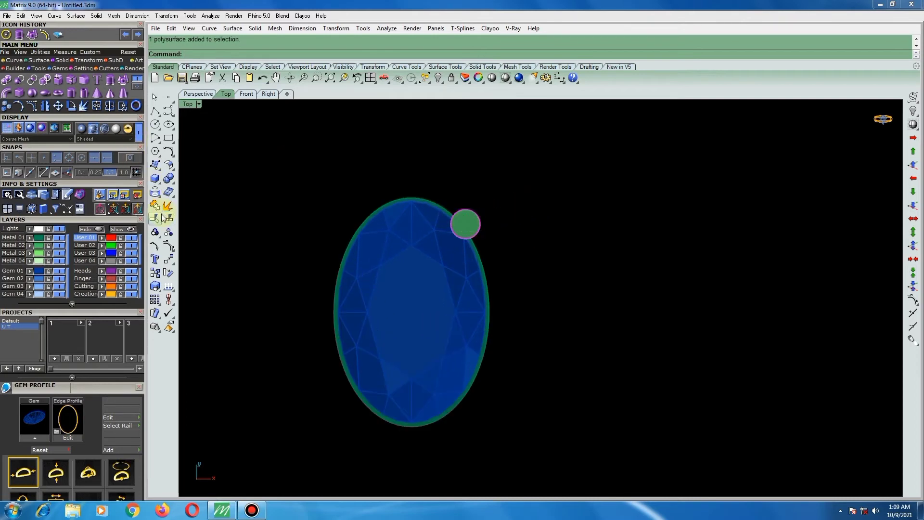
click(48, 107)
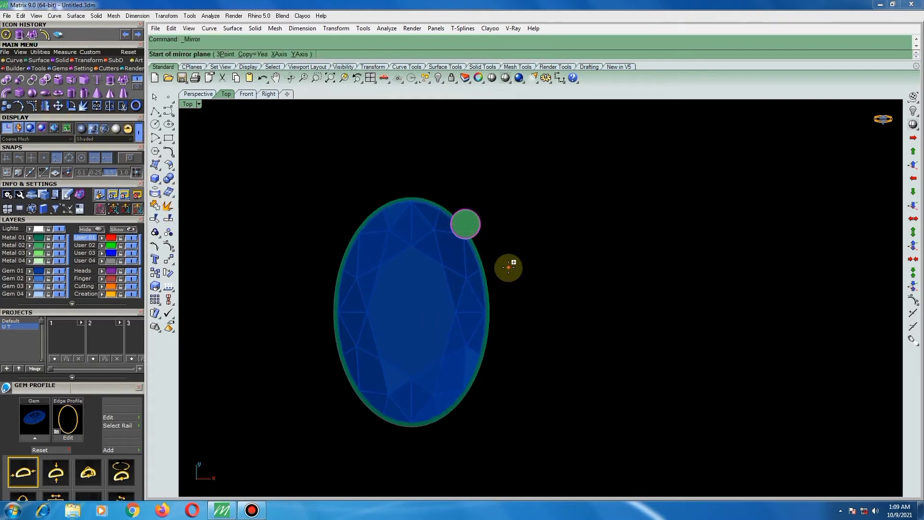
text(0)
key(Return)
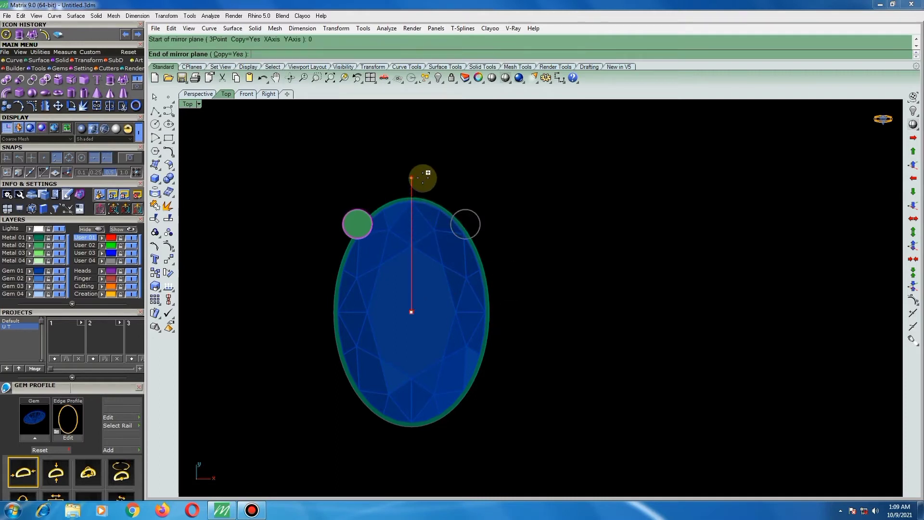
click(422, 178)
scroll(455, 206, down, 3)
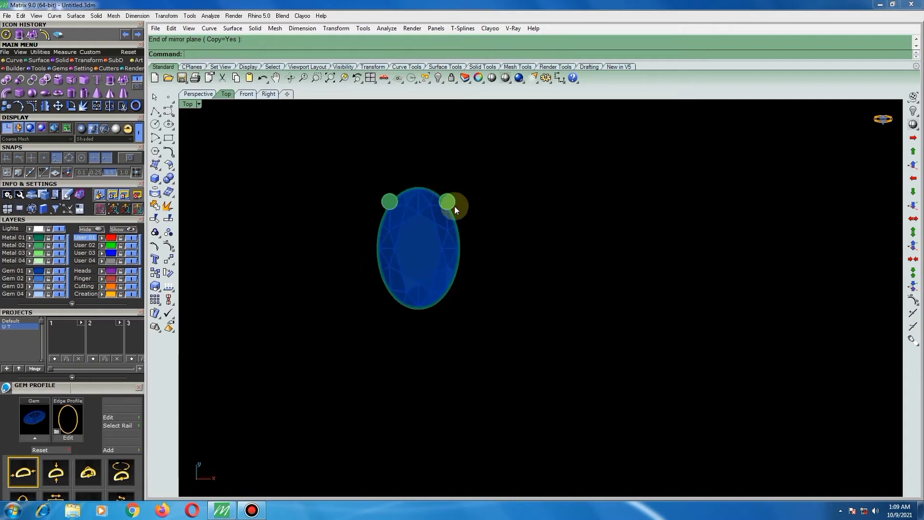
scroll(407, 194, up, 2)
Step: Mirror both top prongs from origin 0 to the bottom of the gem
click(383, 206)
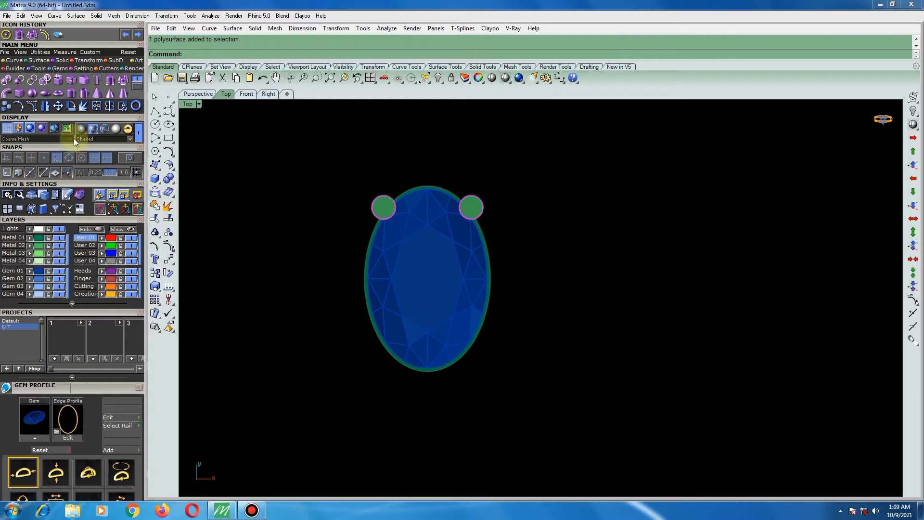
click(45, 107)
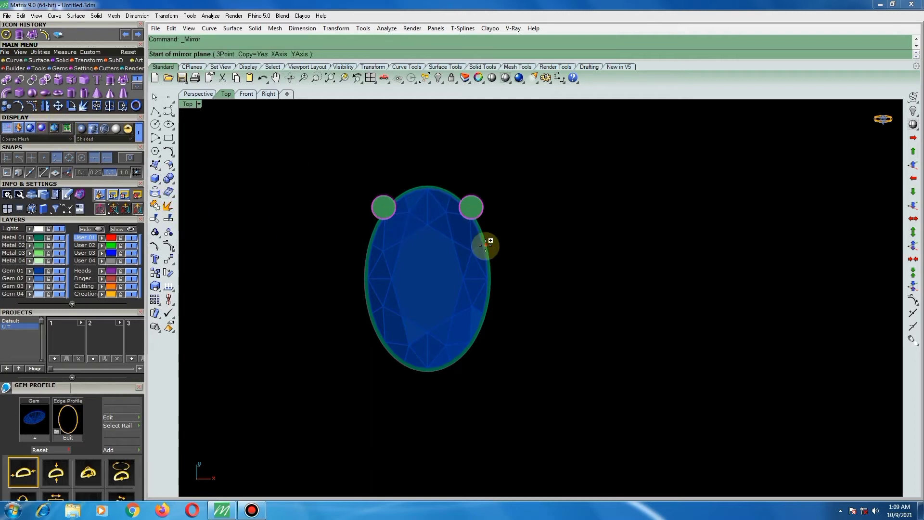
text(0)
key(Return)
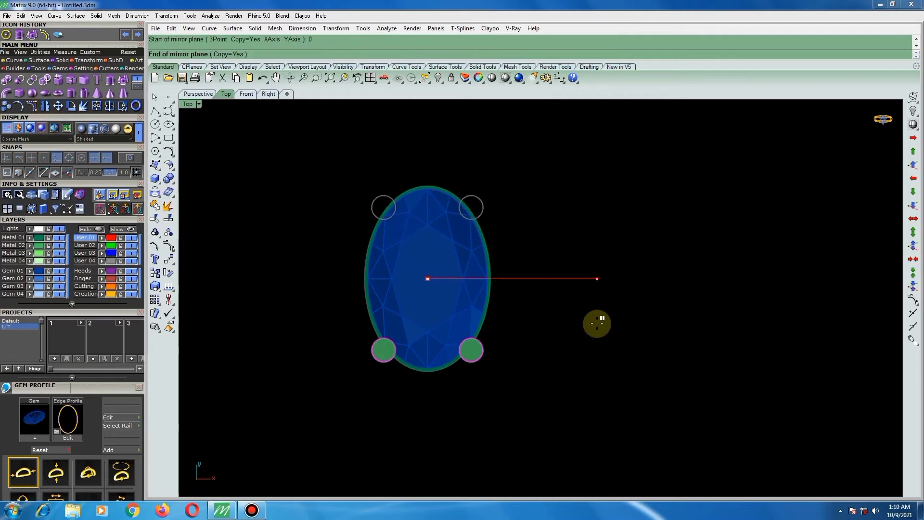
click(596, 321)
scroll(438, 263, down, 3)
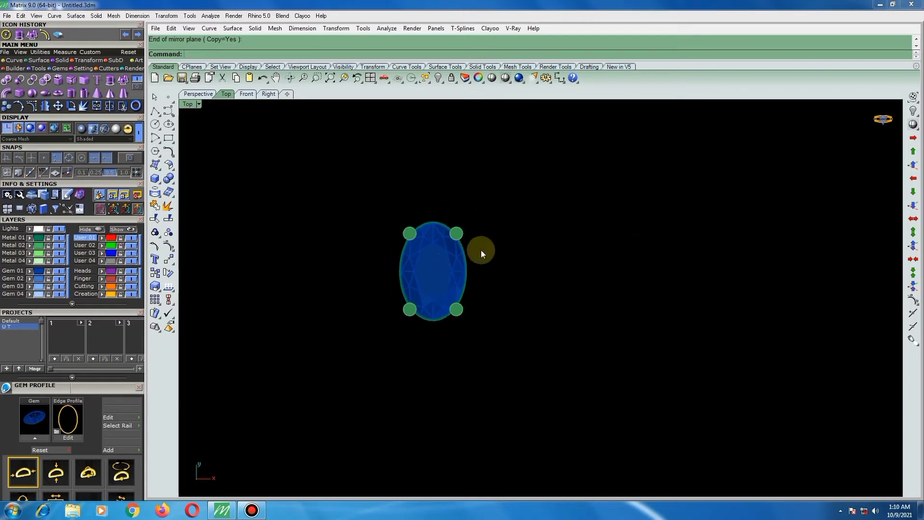
Step: Enlarge the oval gem in the gem builder so the four prongs follow its outline
click(97, 195)
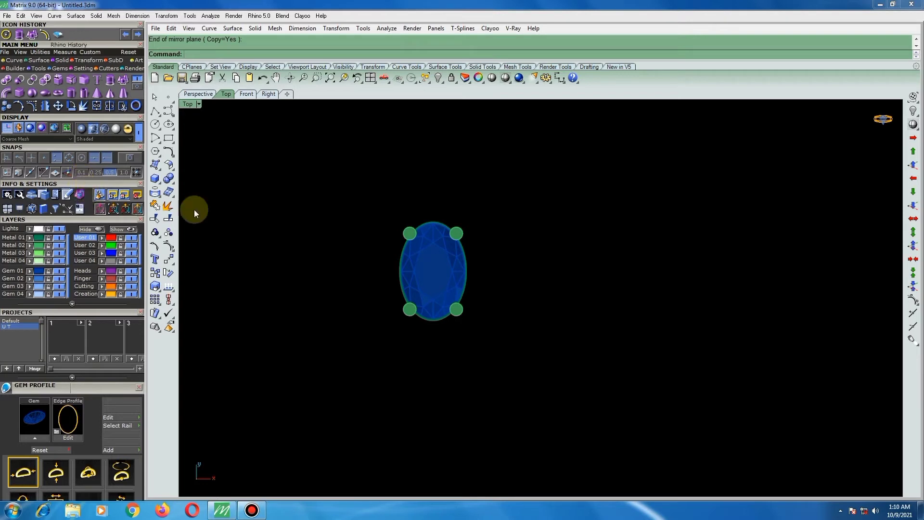
drag(451, 253, 420, 269)
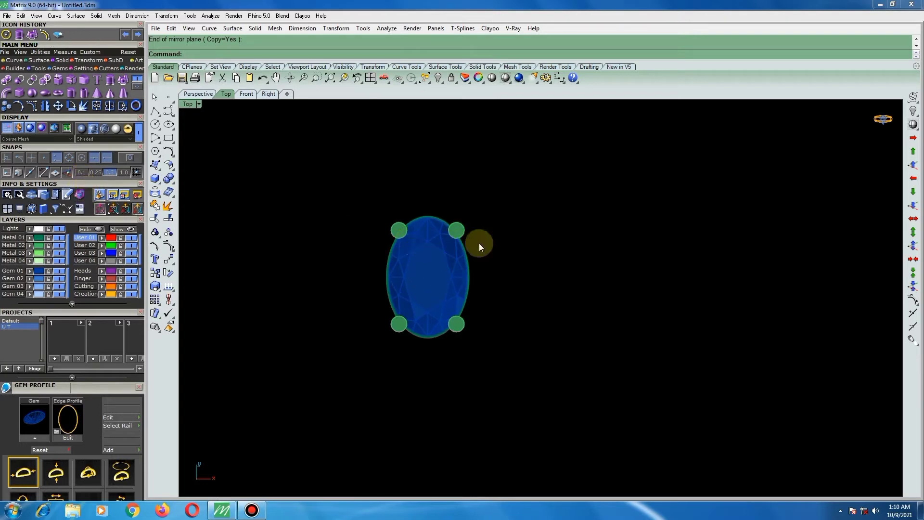
click(456, 233)
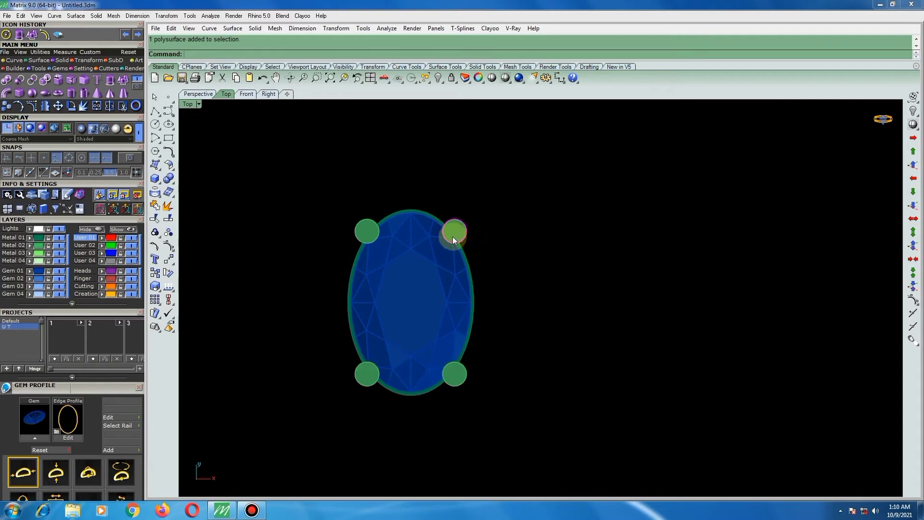
drag(453, 232, 463, 247)
drag(368, 237, 368, 337)
Step: Try moving the top-right prong slightly down and right, then undo that move
click(168, 260)
scroll(464, 227, up, 5)
right_drag(427, 220, 518, 200)
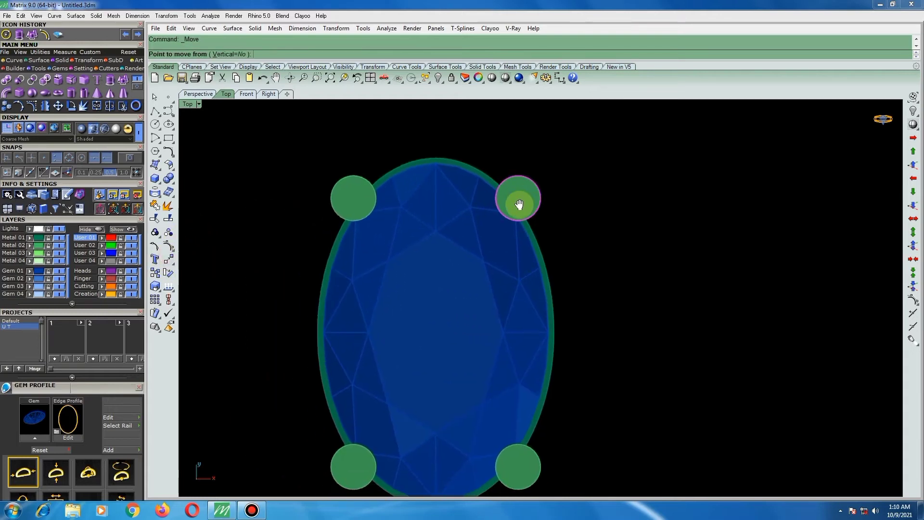
click(536, 201)
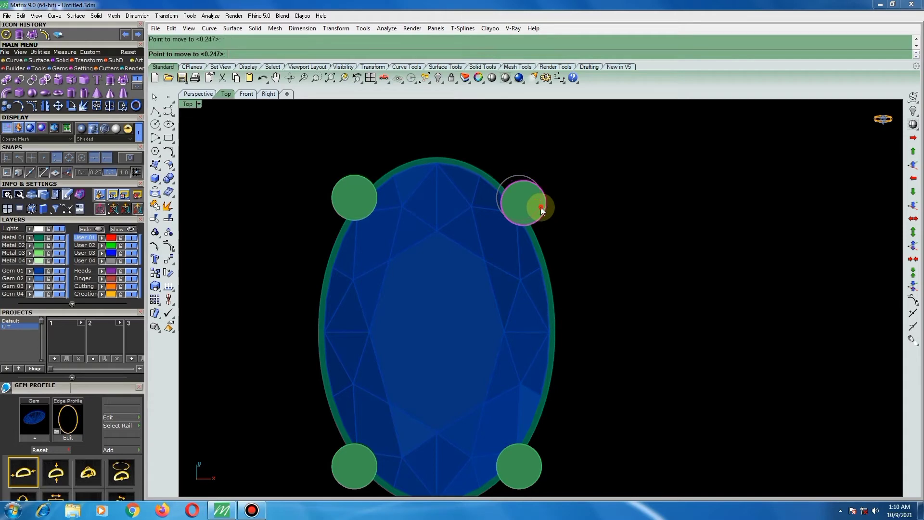
click(539, 207)
scroll(481, 219, down, 3)
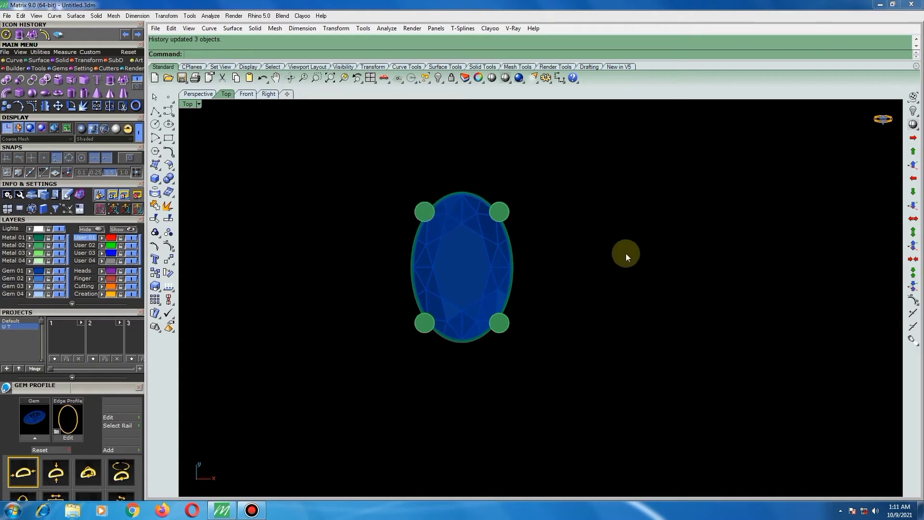
key(ctrl+z)
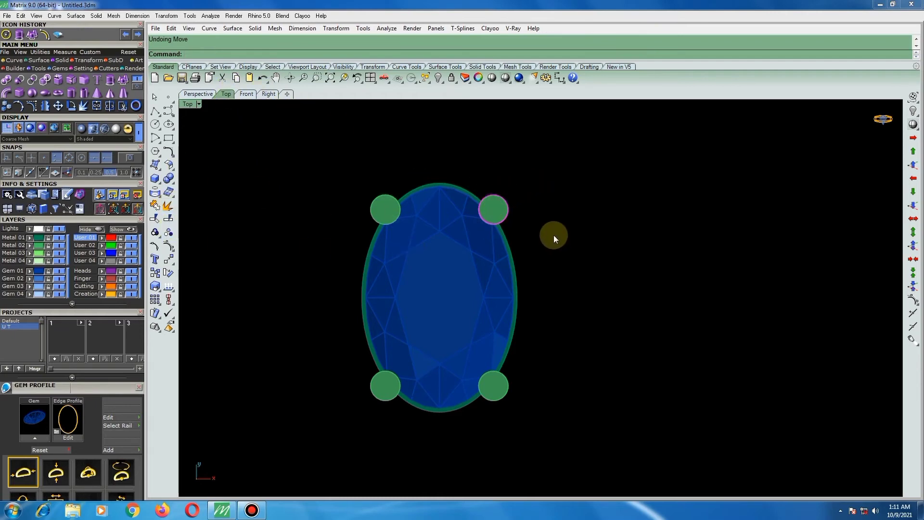
Step: Redo the prong move and orbit to a side view of the four prongs around the gem
key(ctrl+y)
key(ctrl+y)
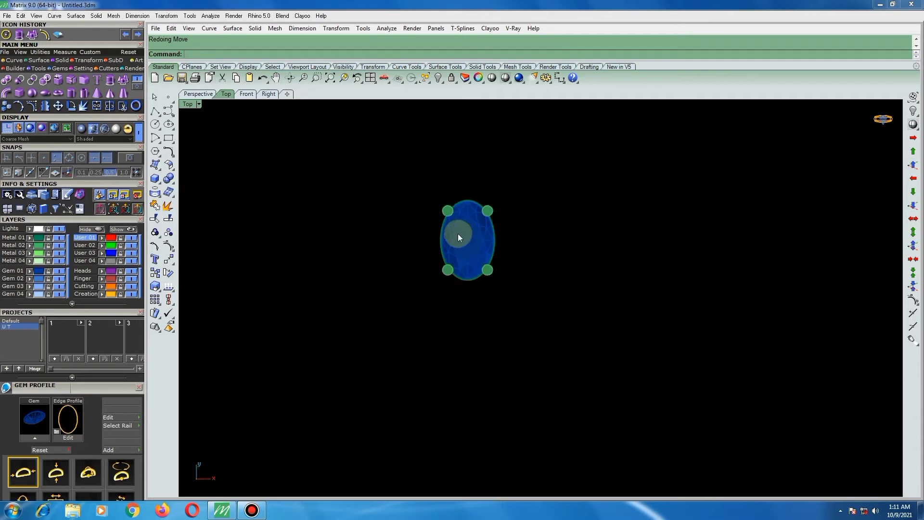
right_drag(458, 233, 513, 494)
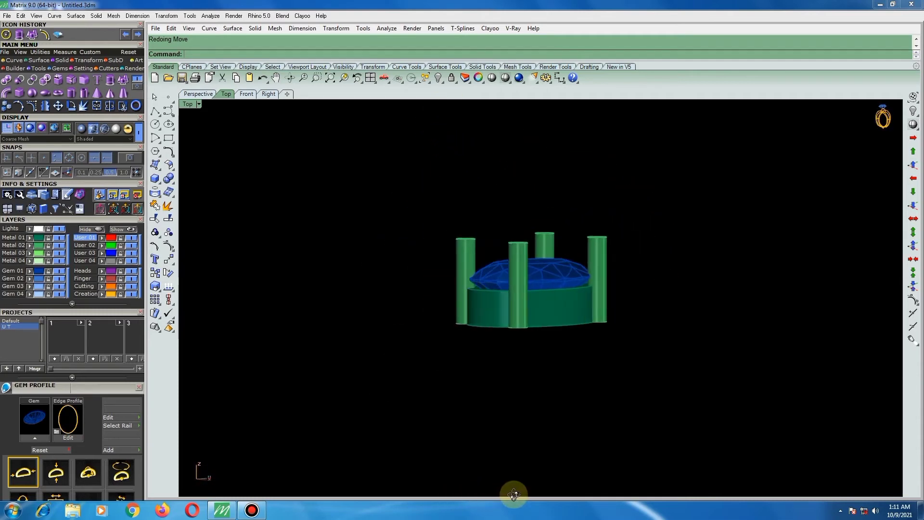
scroll(571, 258, up, 2)
mouse_move(728, 258)
right_down()
mouse_move(571, 257)
mouse_move(629, 248)
mouse_move(570, 224)
right_up()
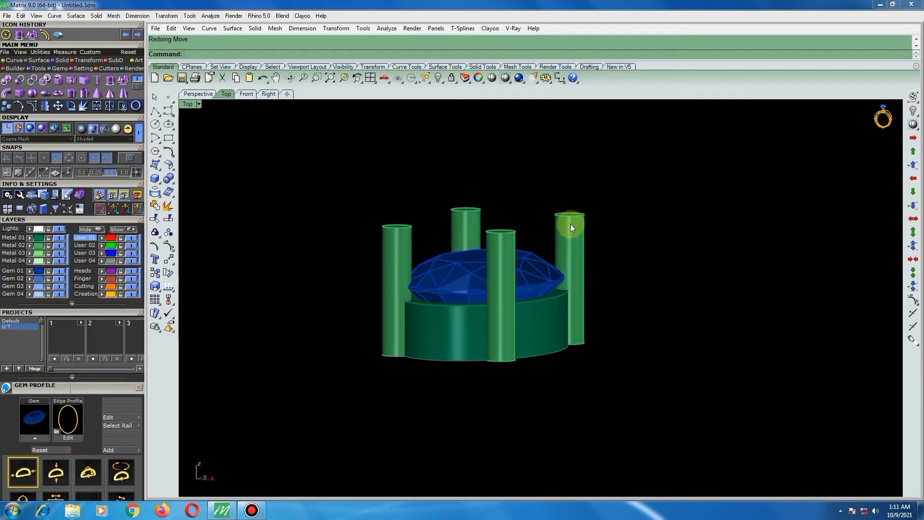
Step: Select the right-hand prong and orbit around the setting to inspect it from several angles
click(570, 223)
mouse_move(608, 284)
right_down()
mouse_move(550, 275)
mouse_move(608, 268)
mouse_move(609, 312)
mouse_move(552, 326)
mouse_move(572, 343)
mouse_move(601, 313)
right_up()
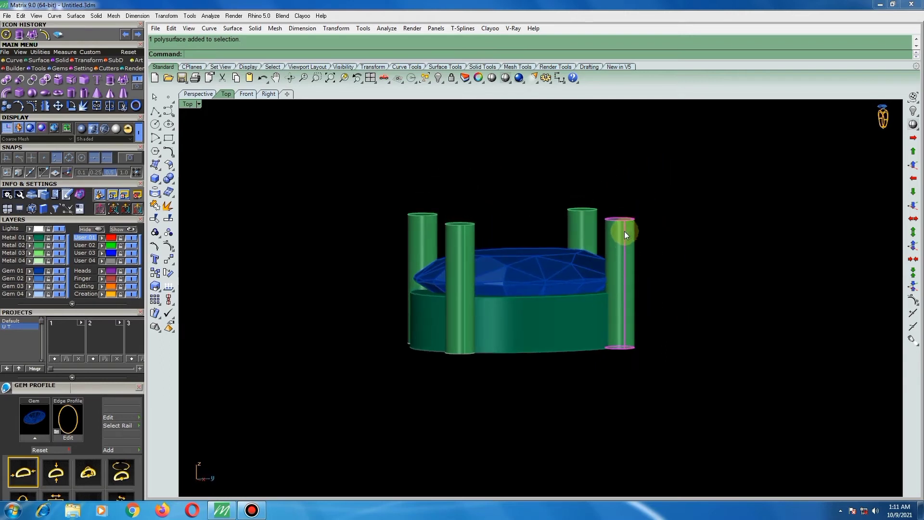
right_drag(625, 233, 607, 296)
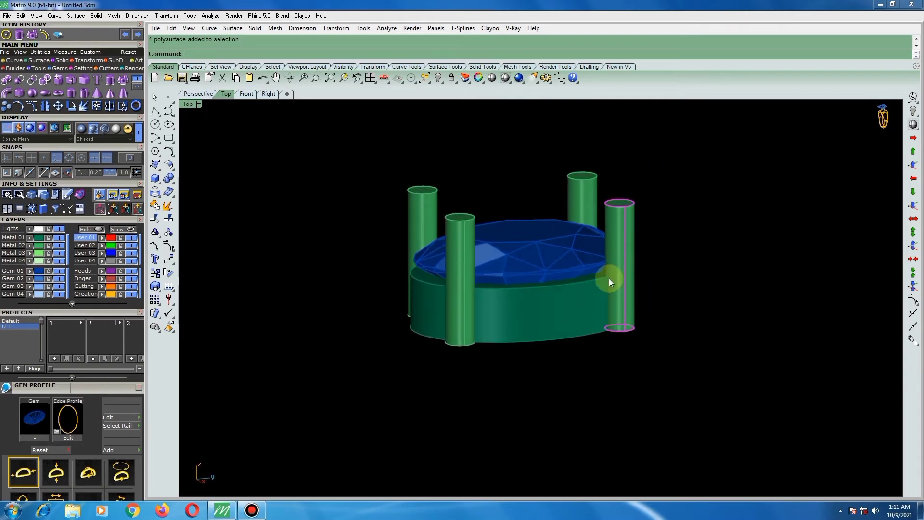
right_drag(610, 246, 605, 305)
right_drag(625, 257, 651, 274)
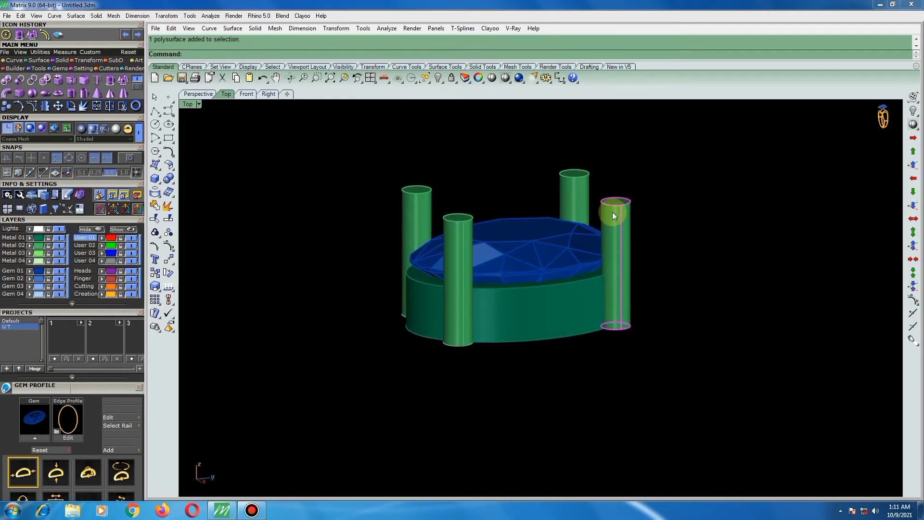
mouse_move(480, 226)
right_down()
mouse_move(530, 221)
mouse_move(443, 212)
right_up()
right_drag(557, 286, 525, 315)
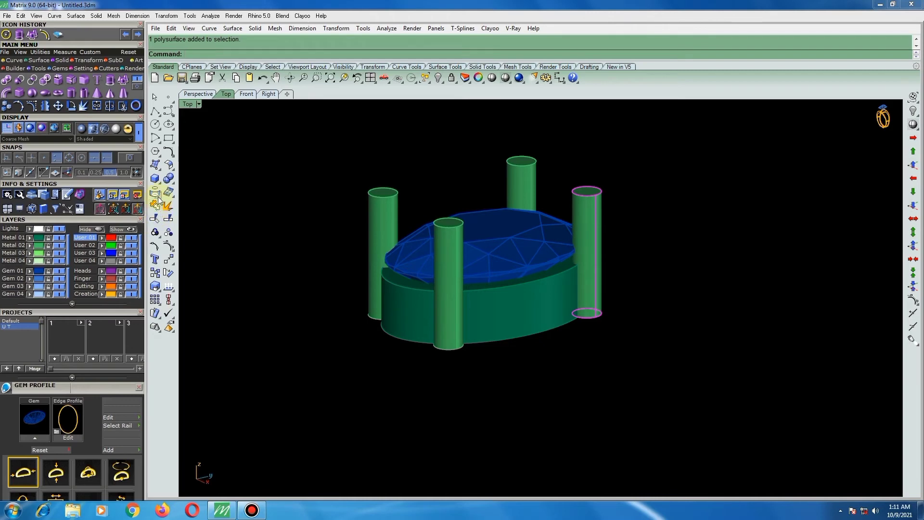
Step: Shorten the prongs with Scale 1D, origin at the prong bottom and reference at its top
click(87, 60)
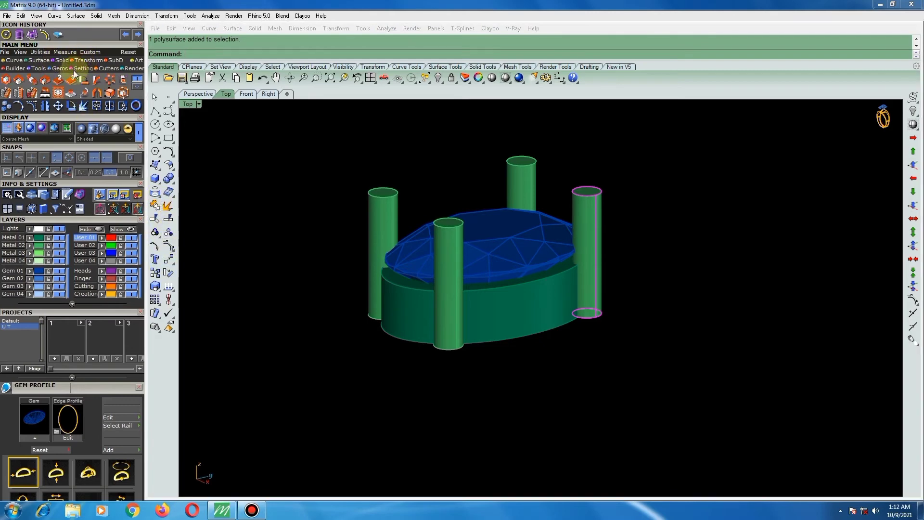
click(30, 82)
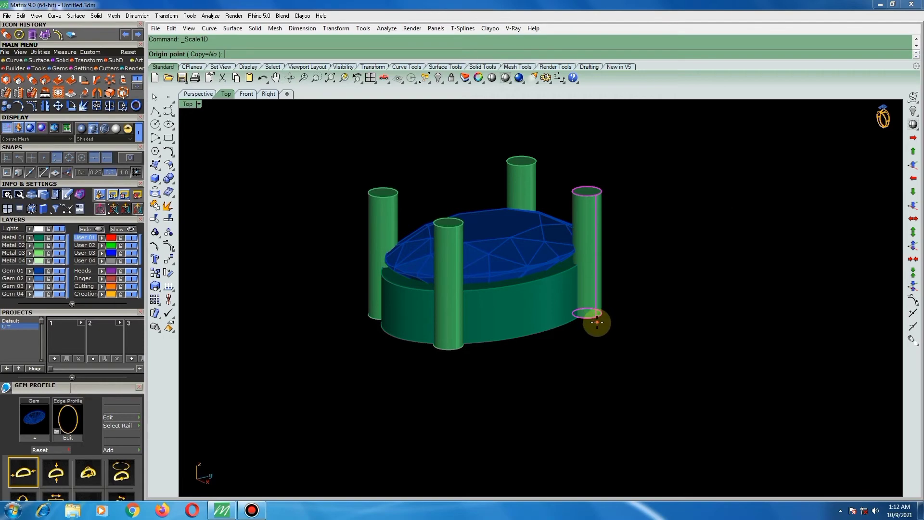
key(super)
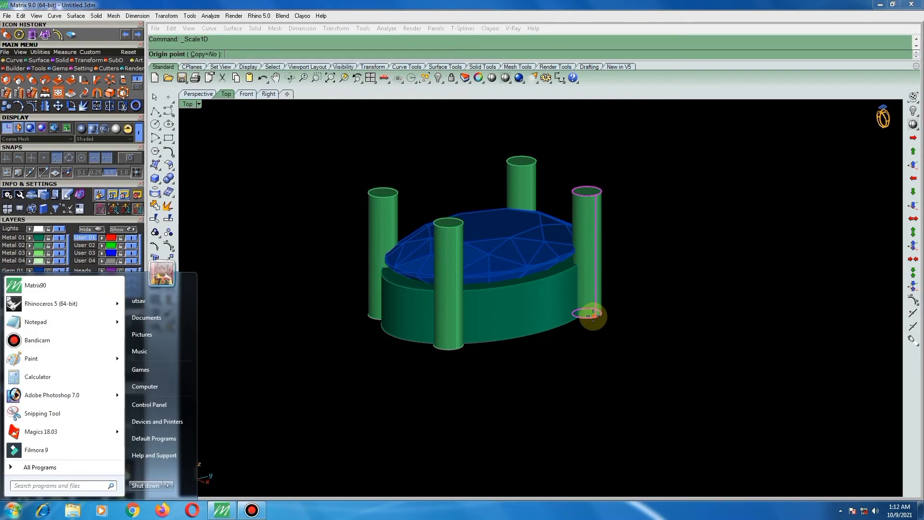
key(super)
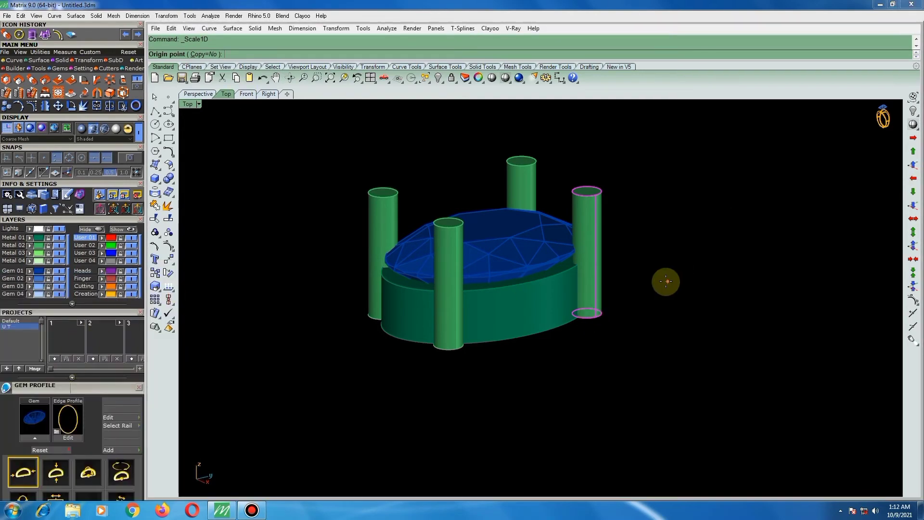
click(592, 318)
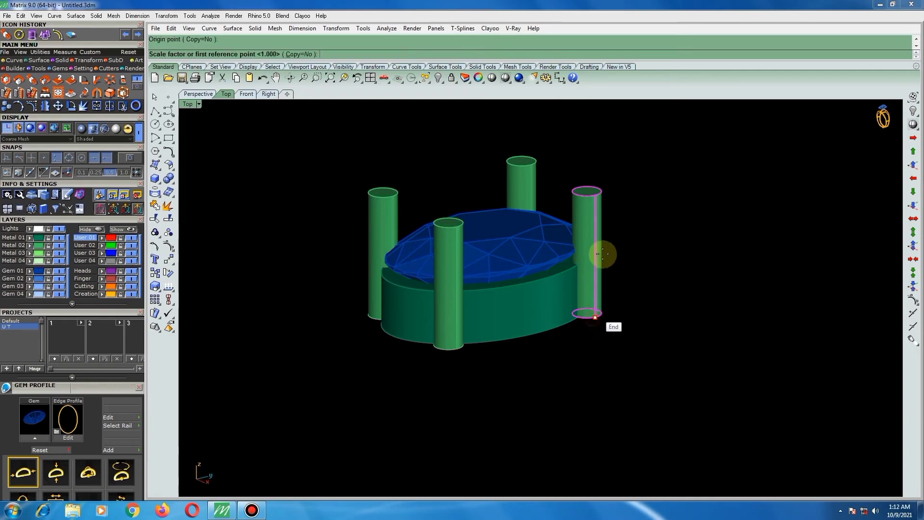
click(595, 195)
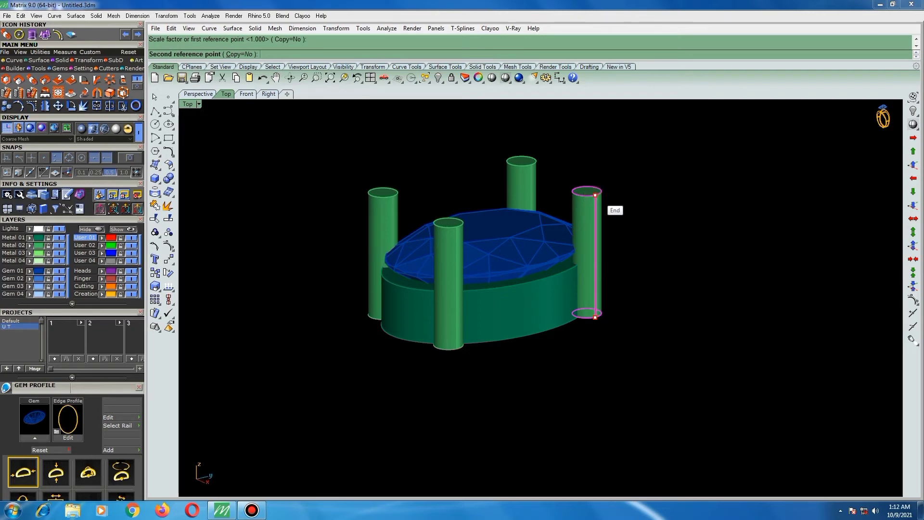
text(3)
right_click(598, 196)
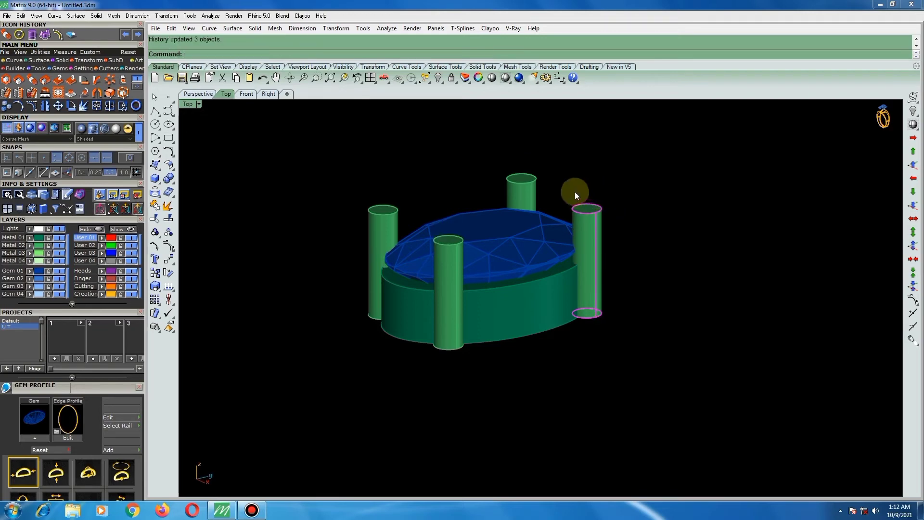
mouse_move(645, 191)
right_down()
mouse_move(750, 179)
mouse_move(556, 336)
right_up()
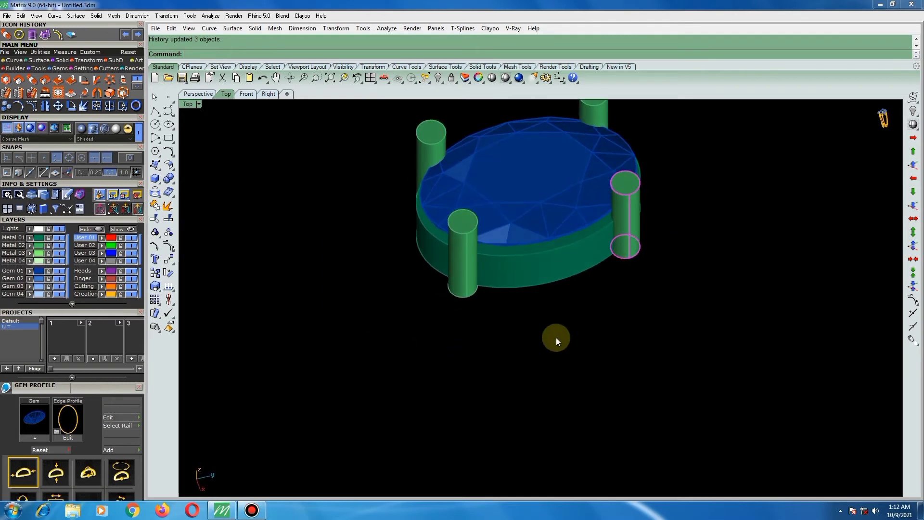
scroll(555, 337, down, 3)
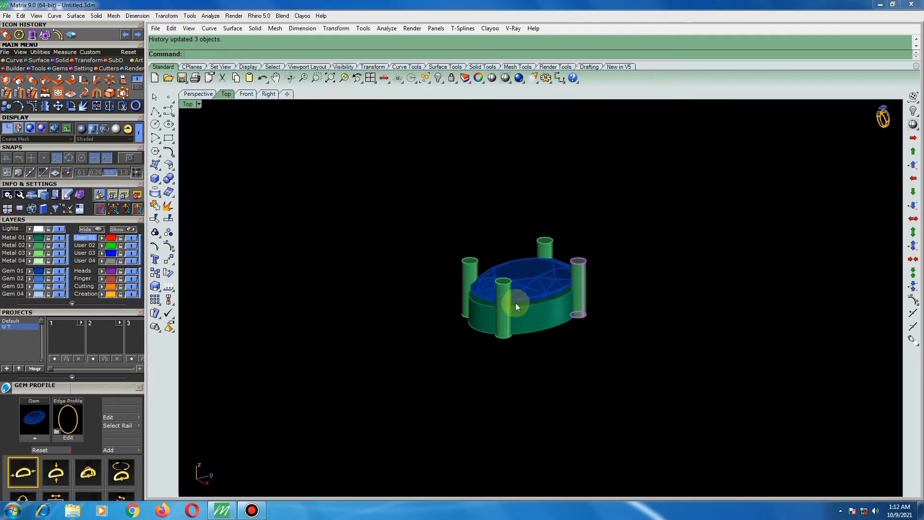
right_drag(513, 259, 596, 365)
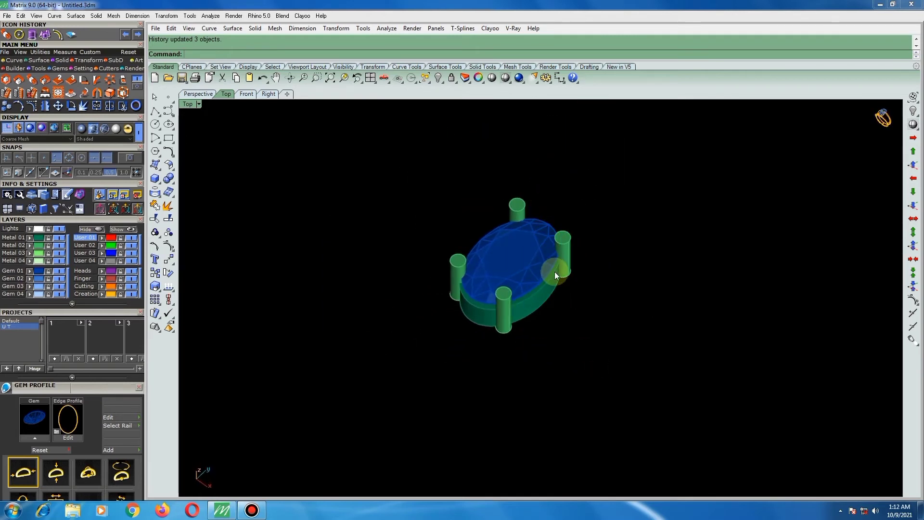
mouse_move(554, 271)
right_down()
mouse_move(553, 216)
mouse_move(562, 279)
right_up()
scroll(548, 243, up, 3)
scroll(561, 256, up, 3)
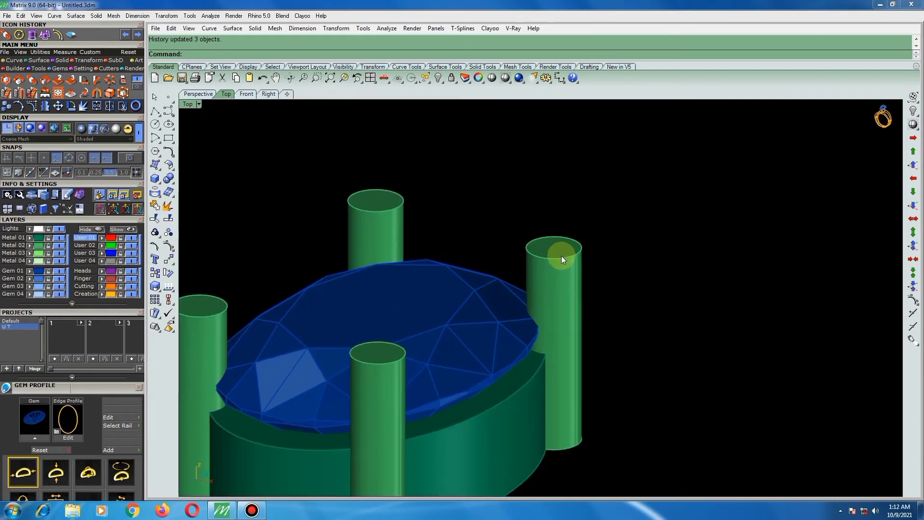
scroll(563, 251, down, 3)
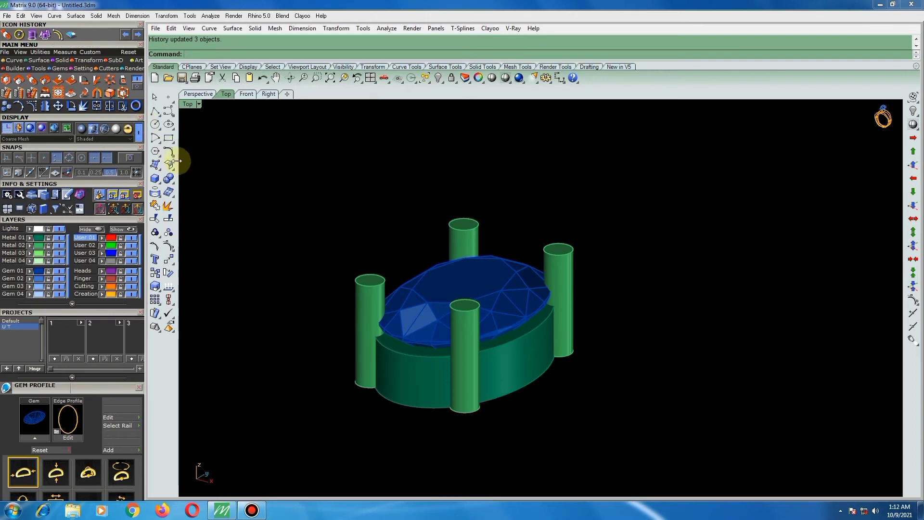
Step: Round the prong tops with a 0.3 radius Fillet Edge
click(96, 16)
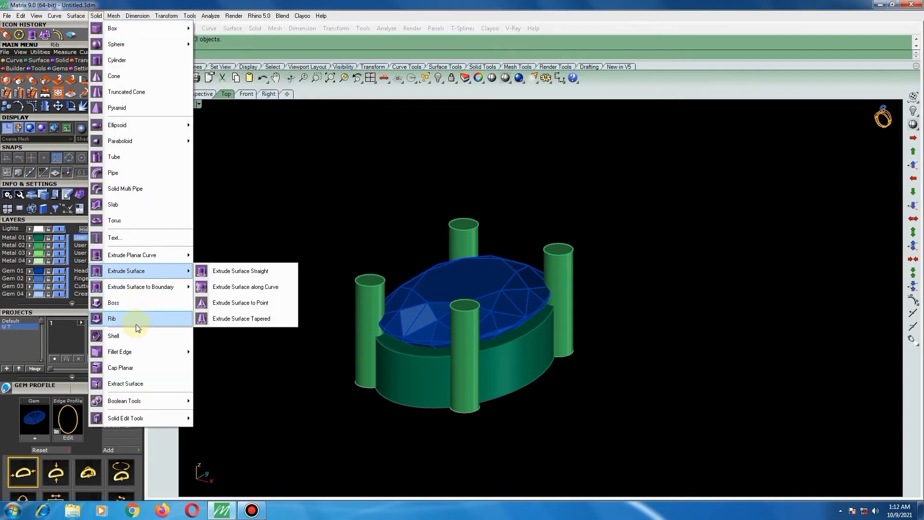
mouse_move(120, 352)
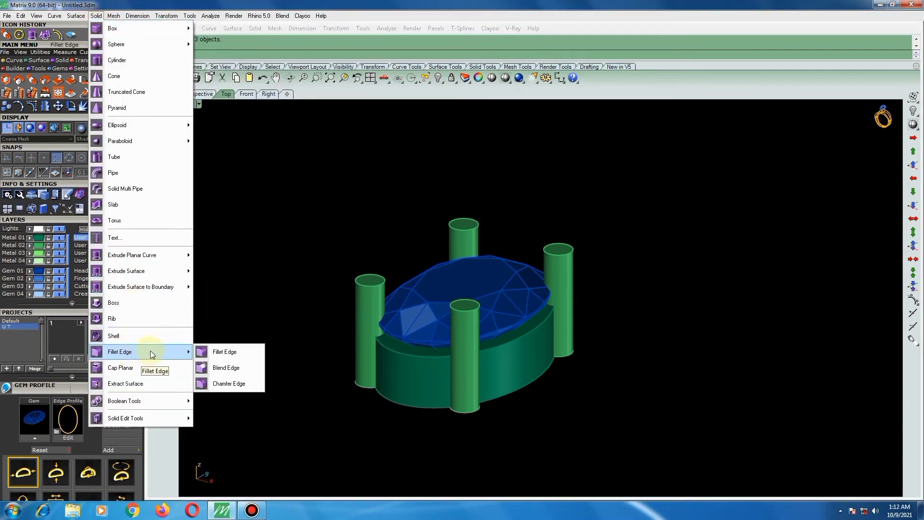
click(218, 354)
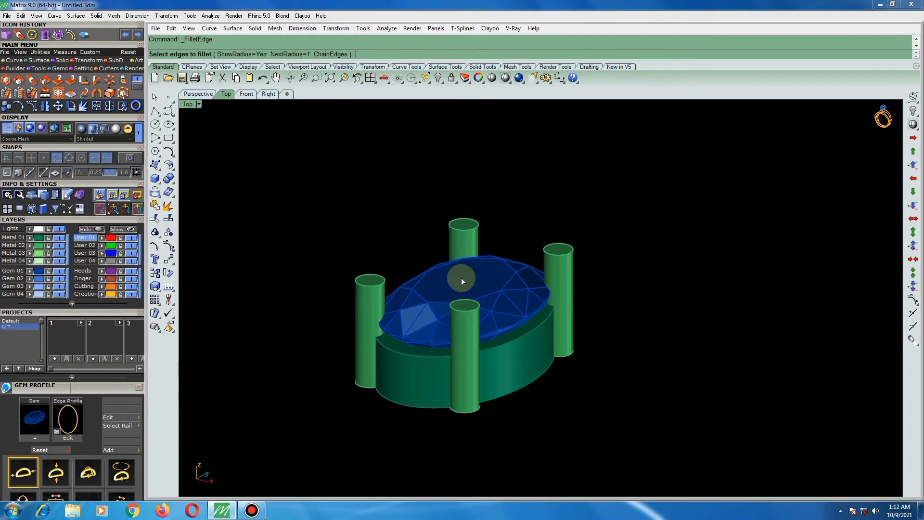
mouse_move(461, 278)
right_down()
mouse_move(493, 313)
mouse_move(507, 247)
right_up()
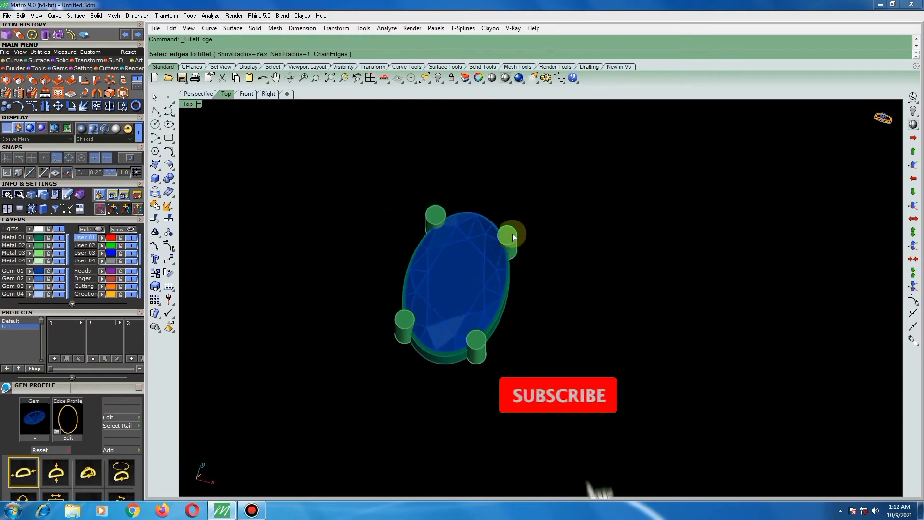
scroll(513, 232, up, 2)
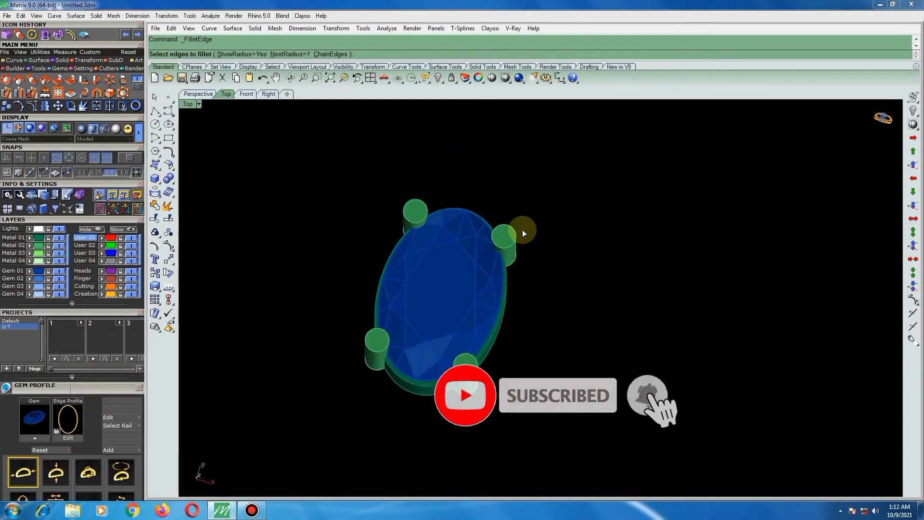
scroll(515, 230, up, 2)
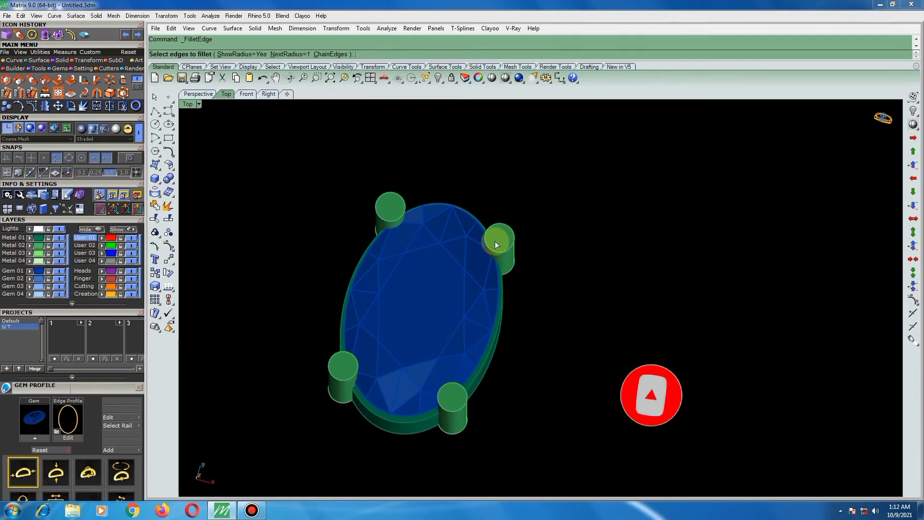
scroll(494, 241, up, 2)
scroll(499, 239, up, 2)
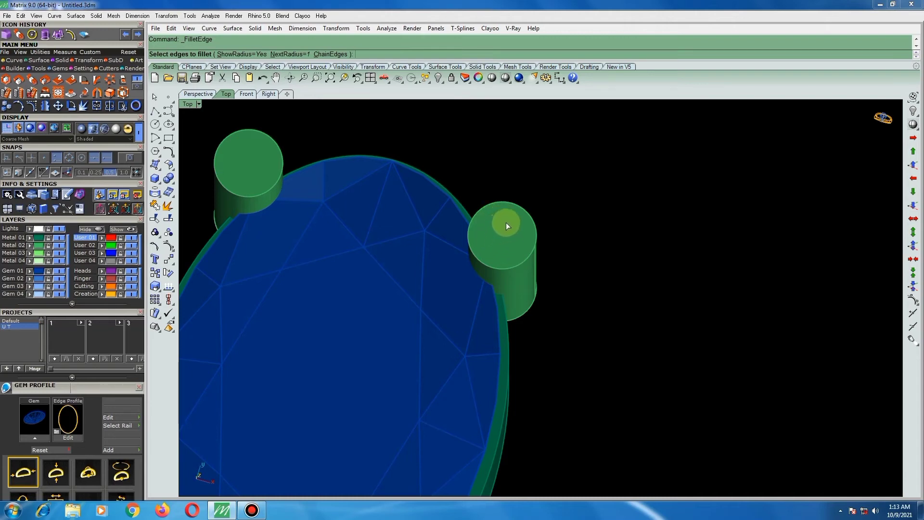
scroll(539, 229, down, 3)
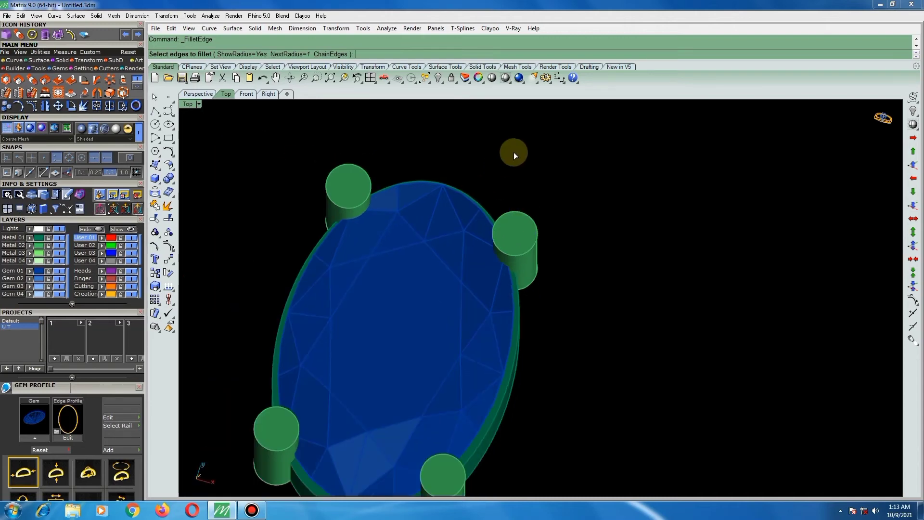
text(3)
key(Return)
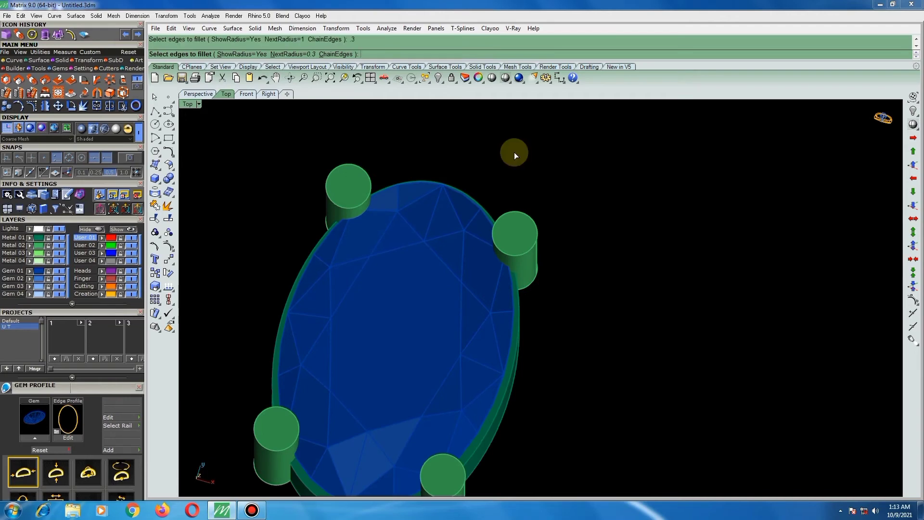
click(513, 212)
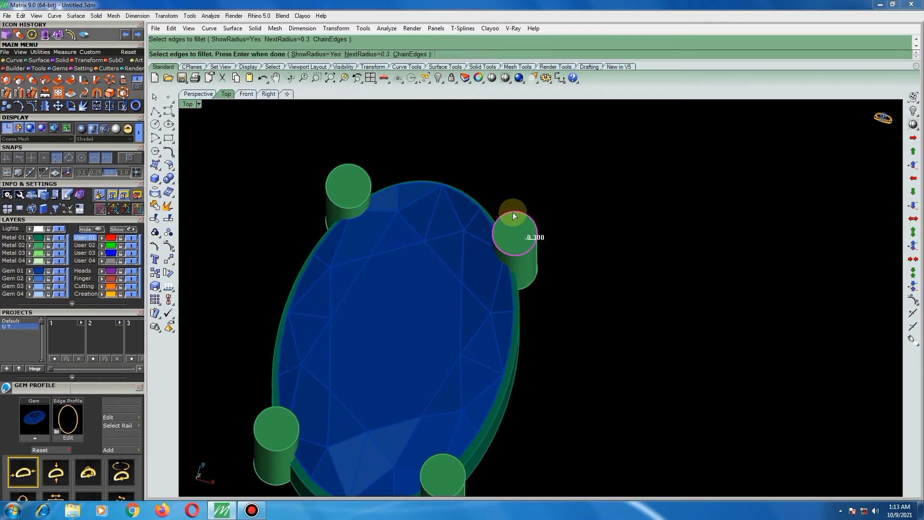
key(Return)
key(Return)
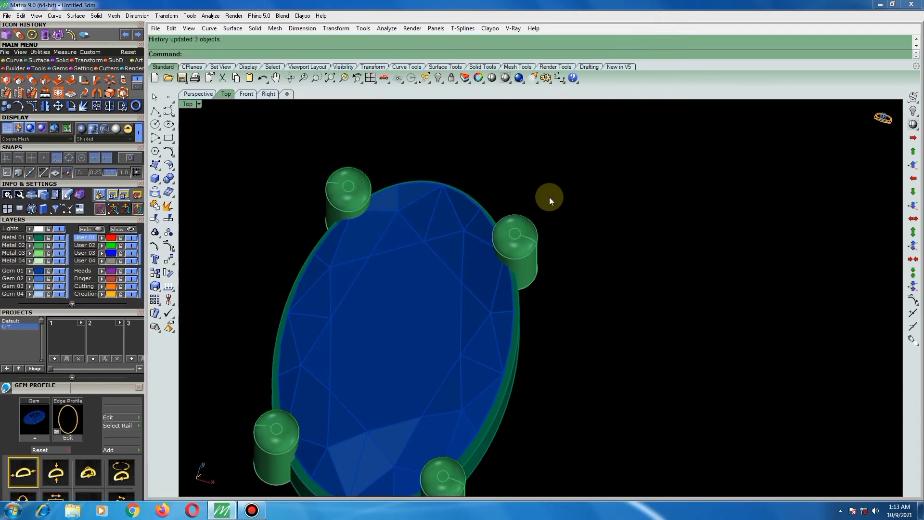
Step: Orbit and zoom the Perspective view to inspect the rounded prong tops from above
right_drag(549, 198, 406, 136)
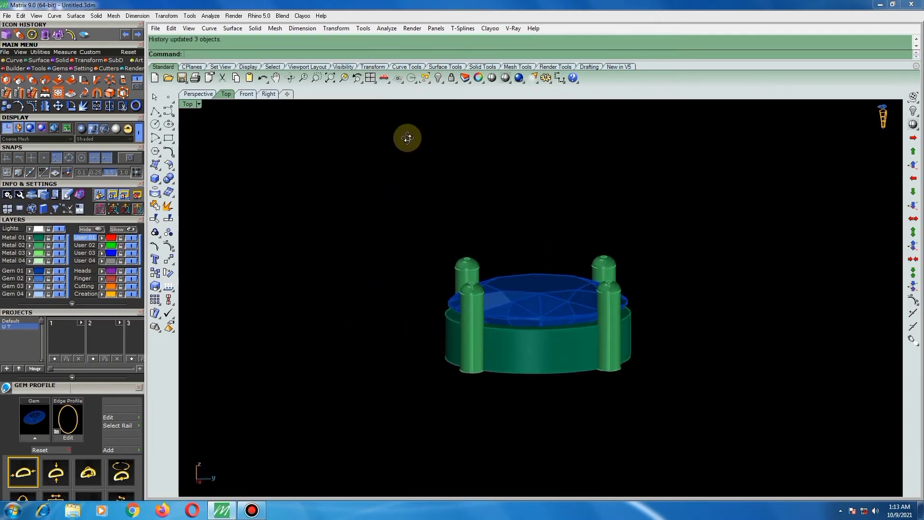
right_drag(578, 311, 651, 327)
scroll(546, 268, up, 1)
scroll(546, 268, up, 3)
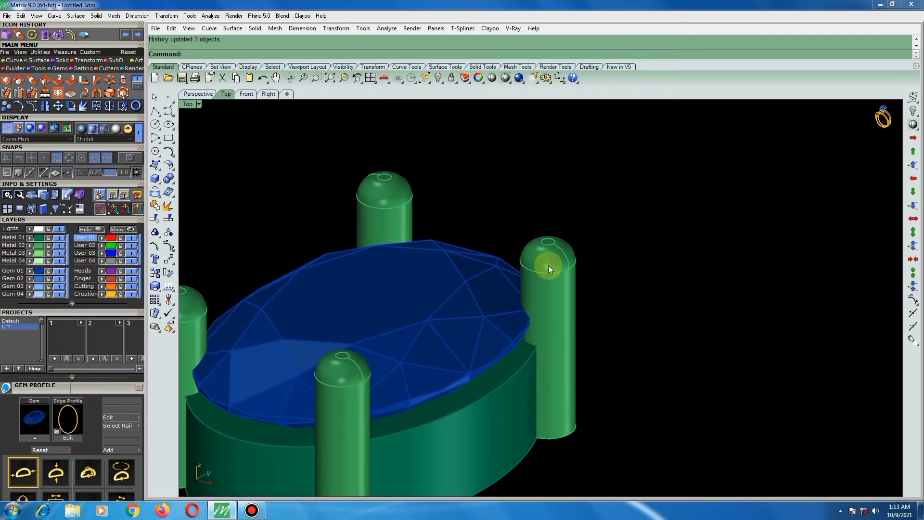
scroll(492, 181, down, 4)
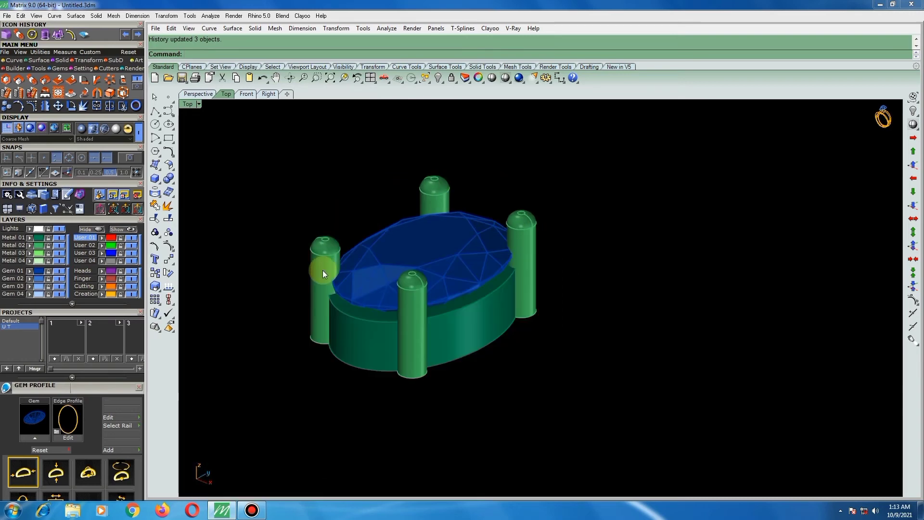
scroll(517, 271, down, 2)
right_drag(518, 271, 498, 299)
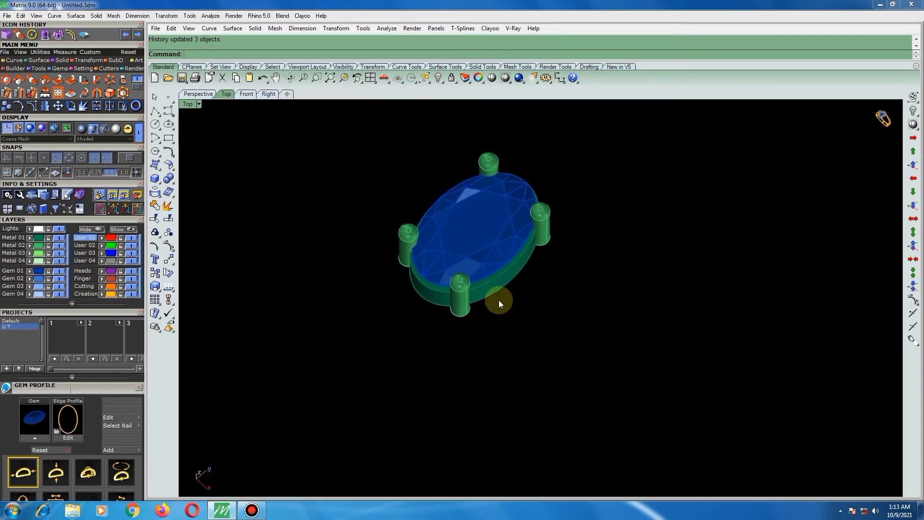
Step: Hide the Gem 01 layer and orbit around the bare green bezel and prongs
click(59, 270)
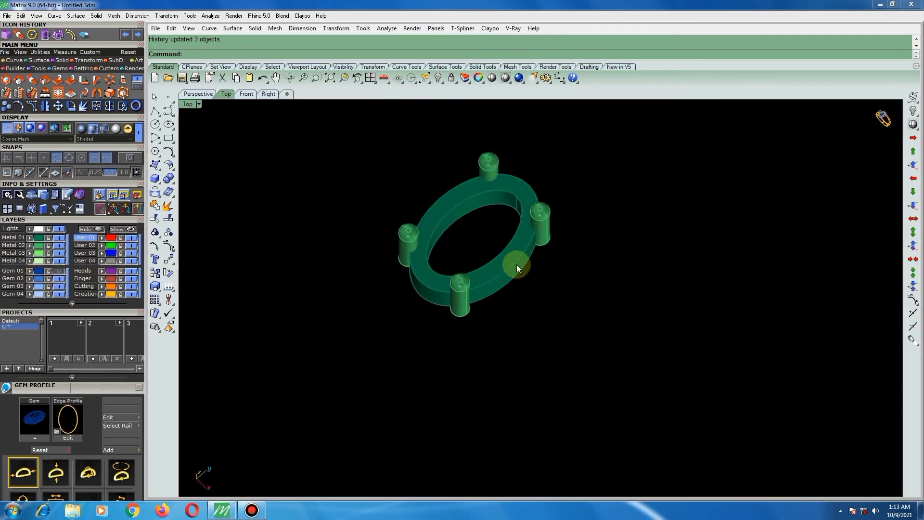
mouse_move(516, 264)
right_down()
mouse_move(475, 224)
mouse_move(543, 268)
mouse_move(538, 313)
right_up()
scroll(555, 241, down, 2)
scroll(495, 164, down, 2)
scroll(477, 178, up, 2)
scroll(469, 218, up, 3)
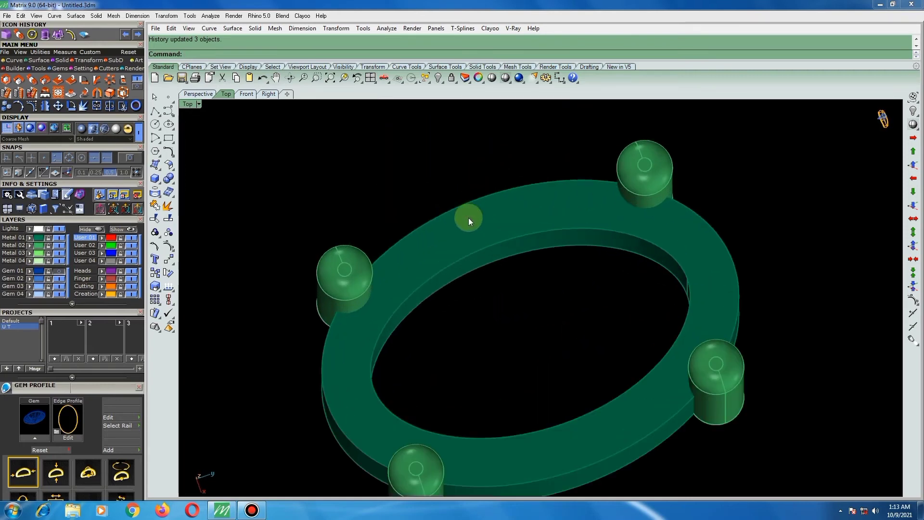
scroll(460, 207, up, 3)
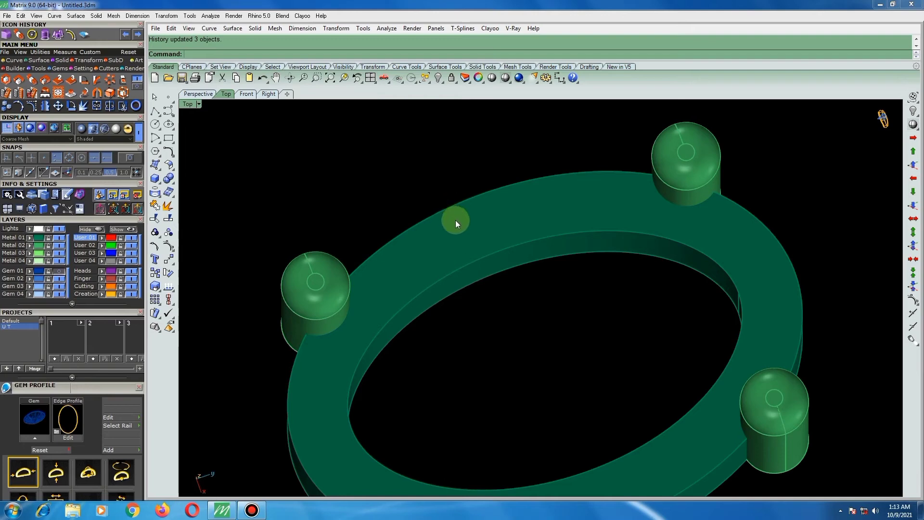
Step: Open the Solid menu to reach the Fillet Edge commands
right_drag(507, 268, 451, 236)
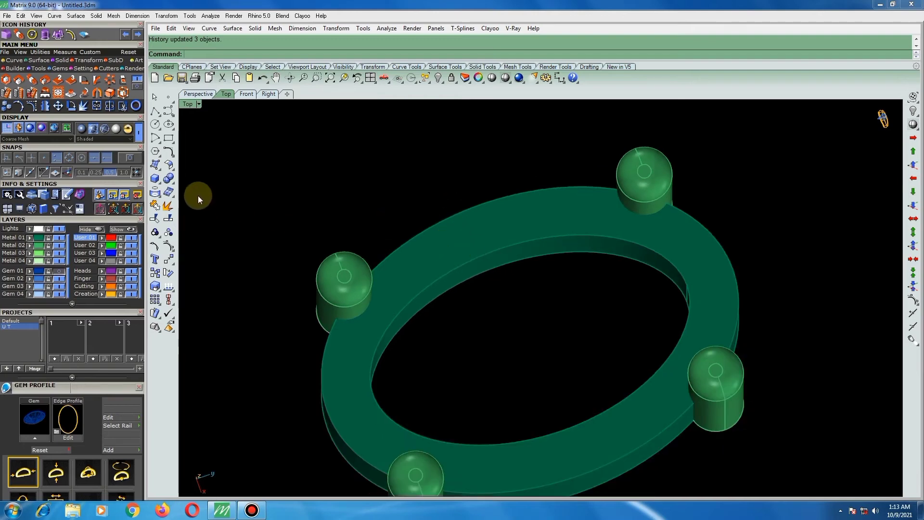
right_drag(519, 250, 555, 200)
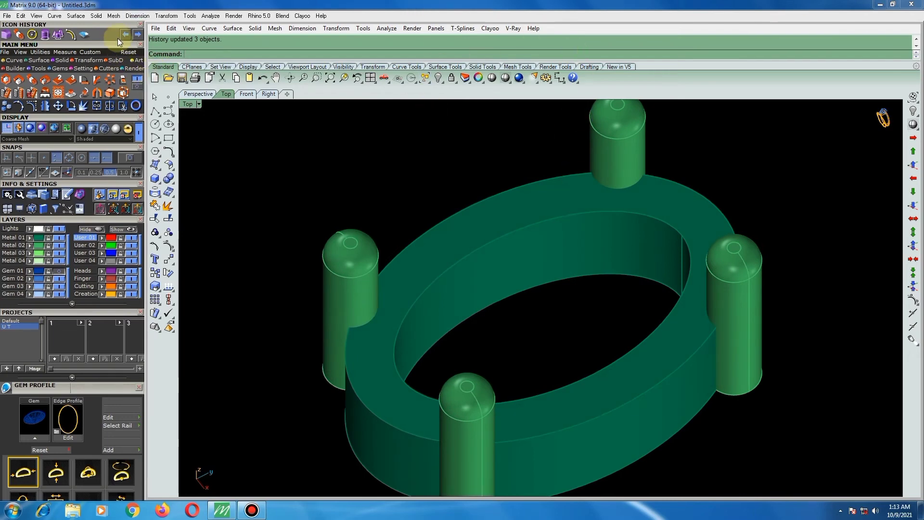
click(97, 17)
mouse_move(137, 351)
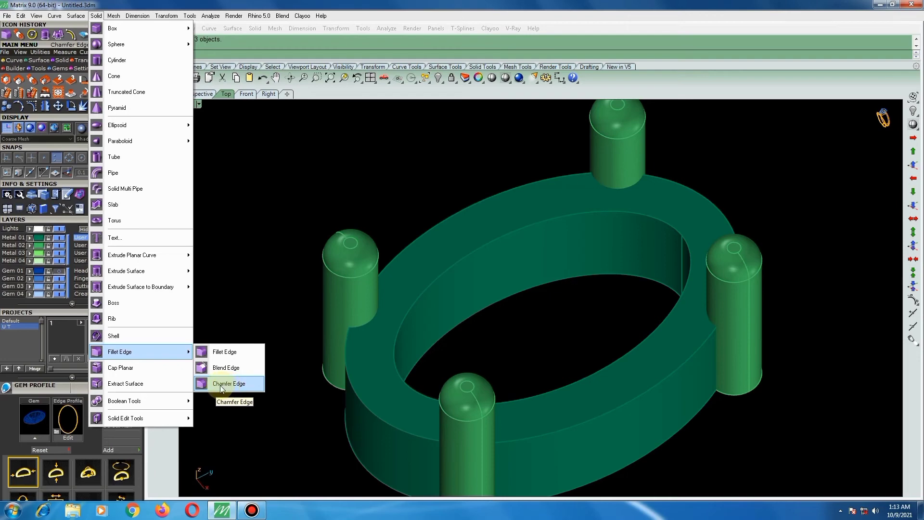
click(300, 186)
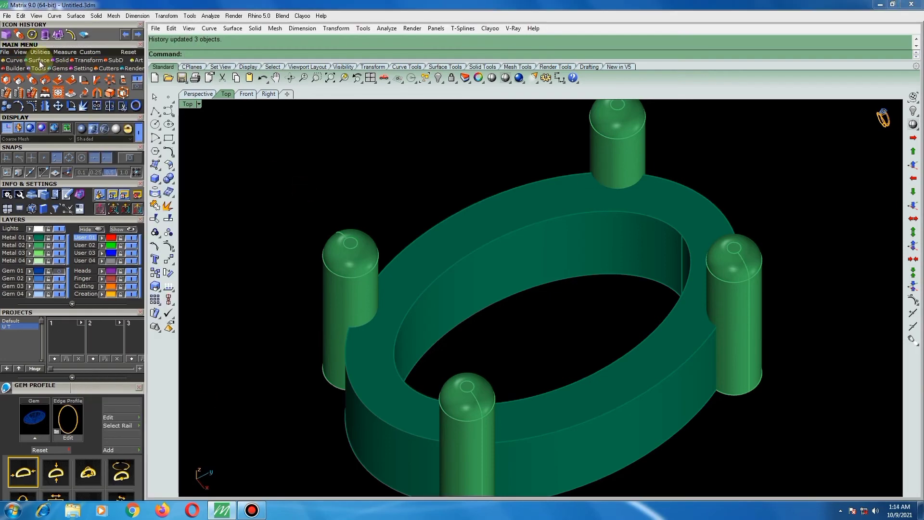
click(59, 61)
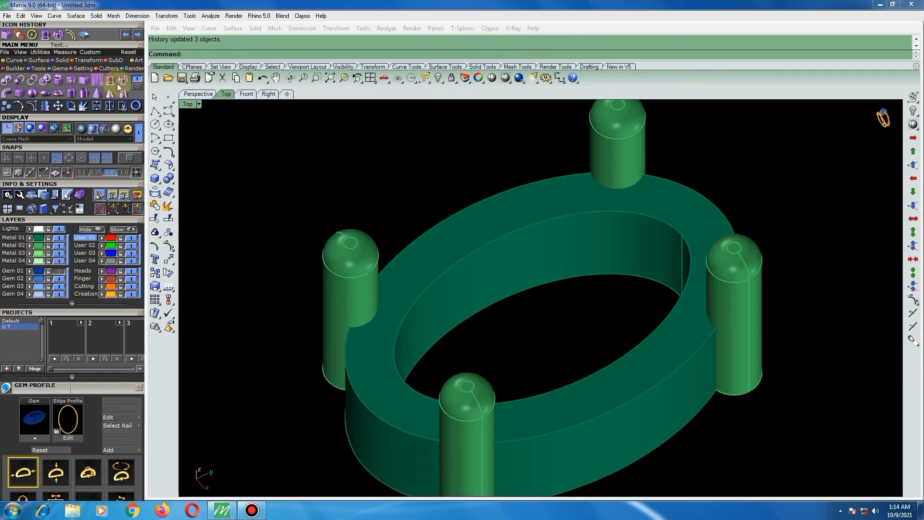
click(137, 87)
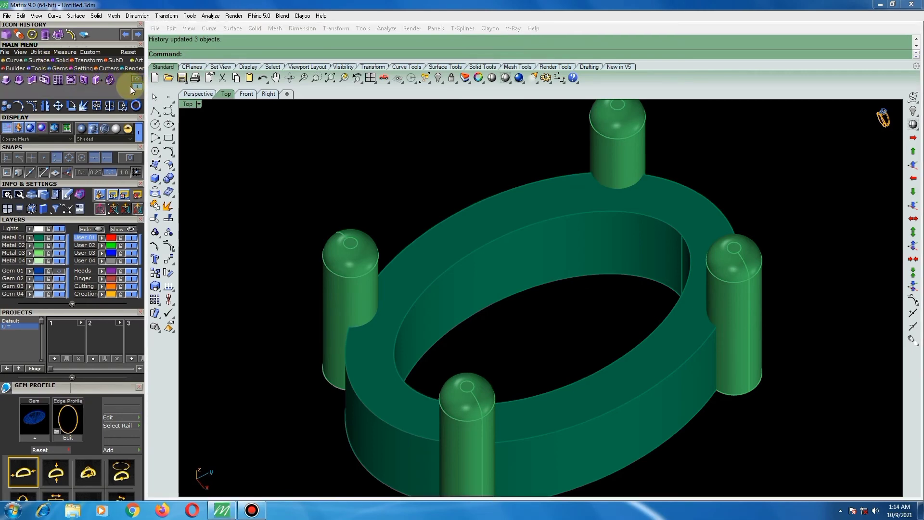
click(137, 86)
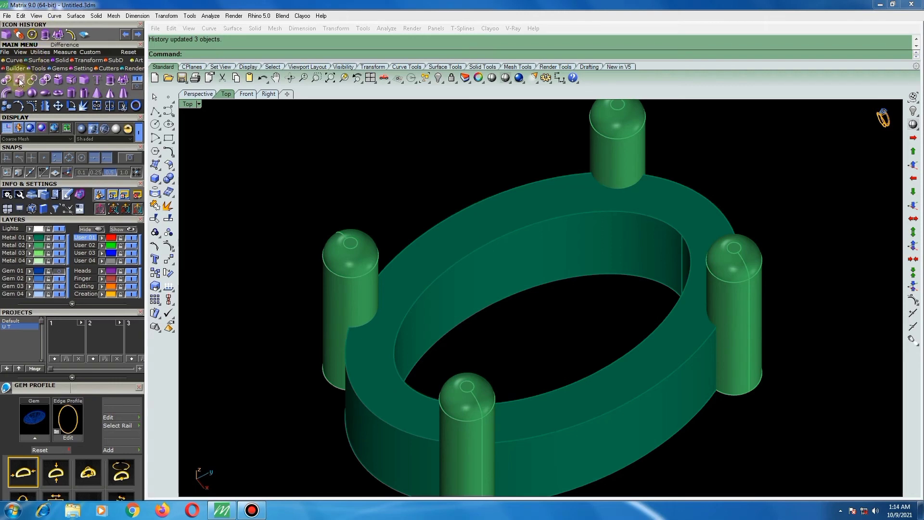
click(97, 17)
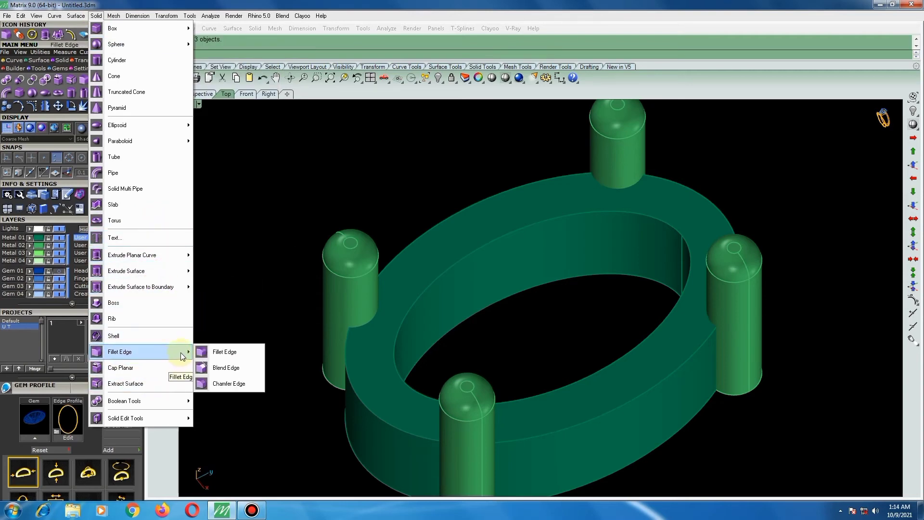
Step: Start Chamfer Edge and orbit to a near-top view of the bezel ring
click(232, 388)
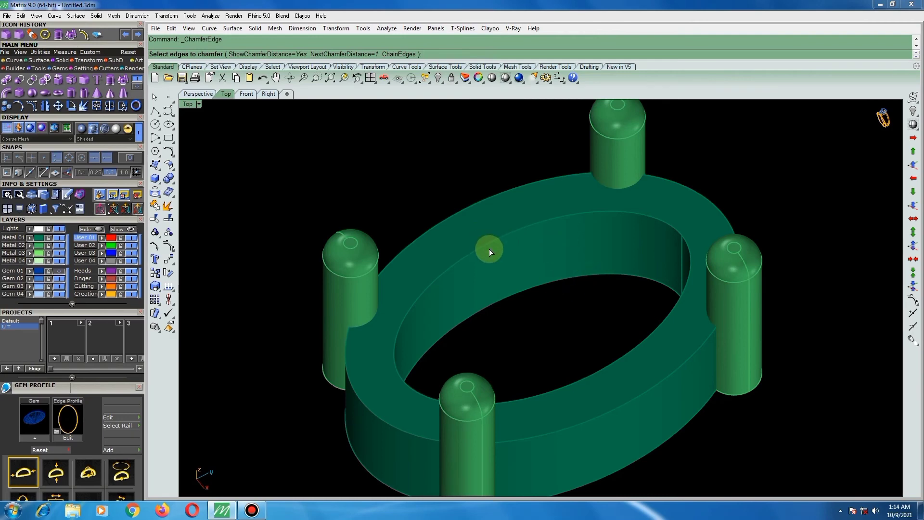
right_drag(455, 220, 481, 253)
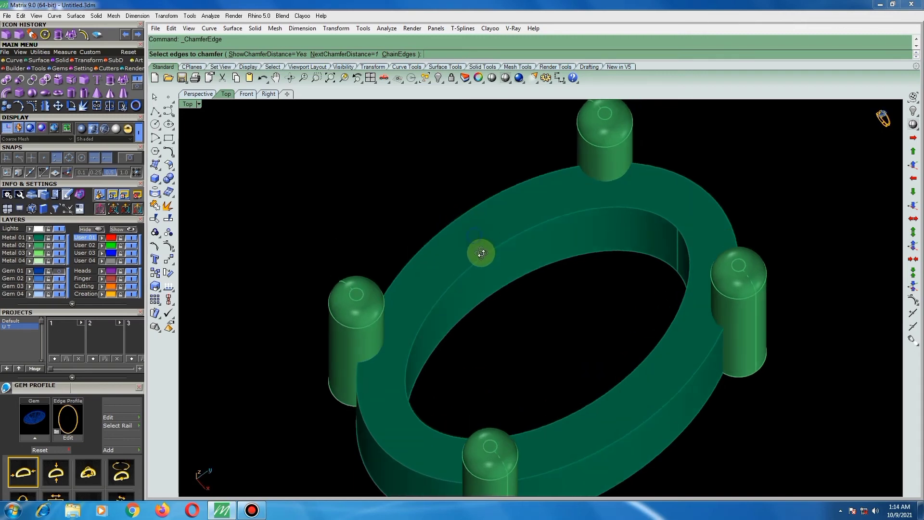
scroll(460, 244, up, 1)
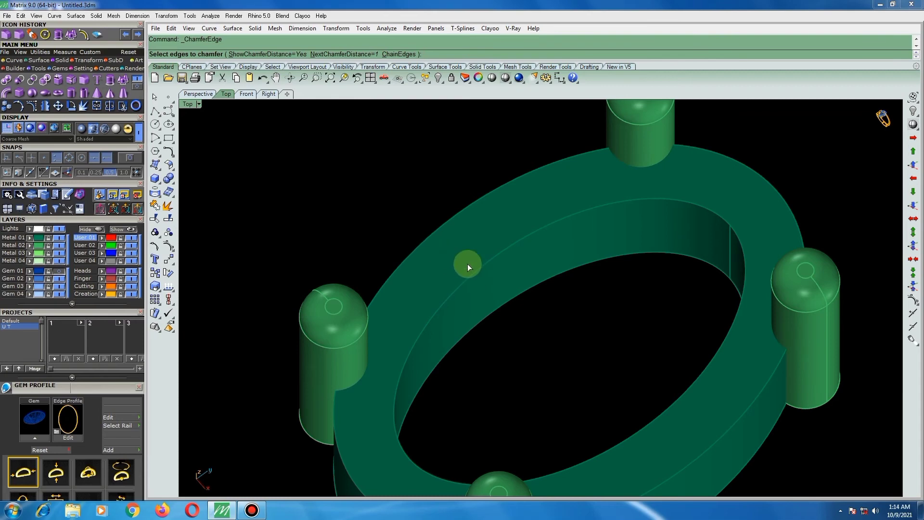
scroll(539, 295, down, 3)
mouse_move(539, 295)
right_down()
mouse_move(502, 244)
mouse_move(490, 274)
right_up()
right_drag(533, 324, 552, 350)
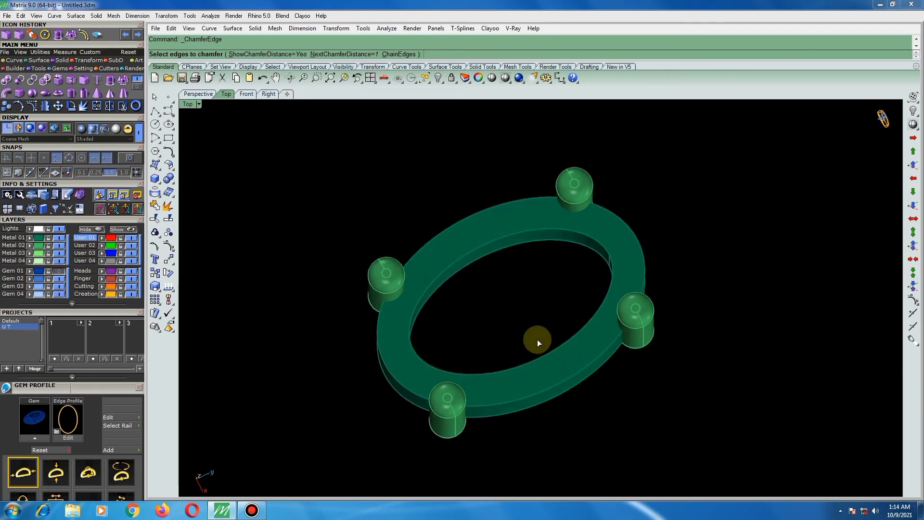
text(5)
Step: Chamfer the bezel's inner top edge by 0.5 and inspect the result
key(Return)
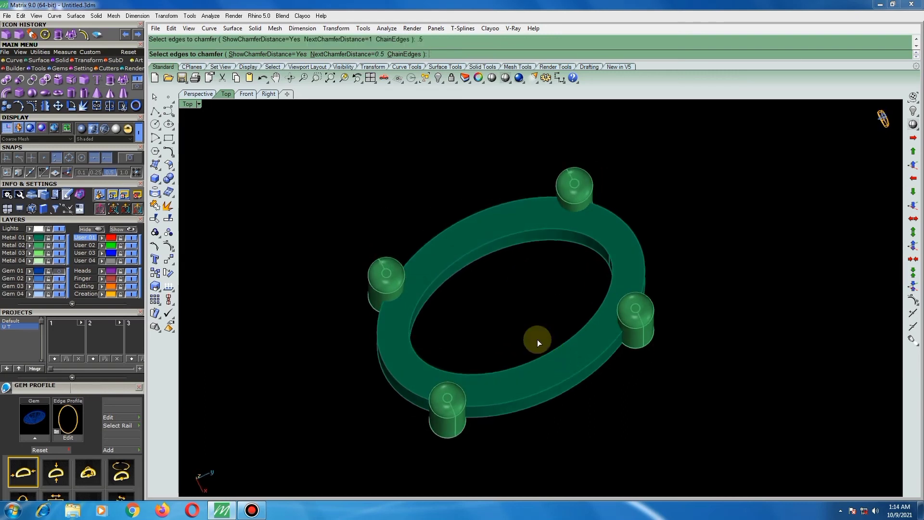
click(491, 243)
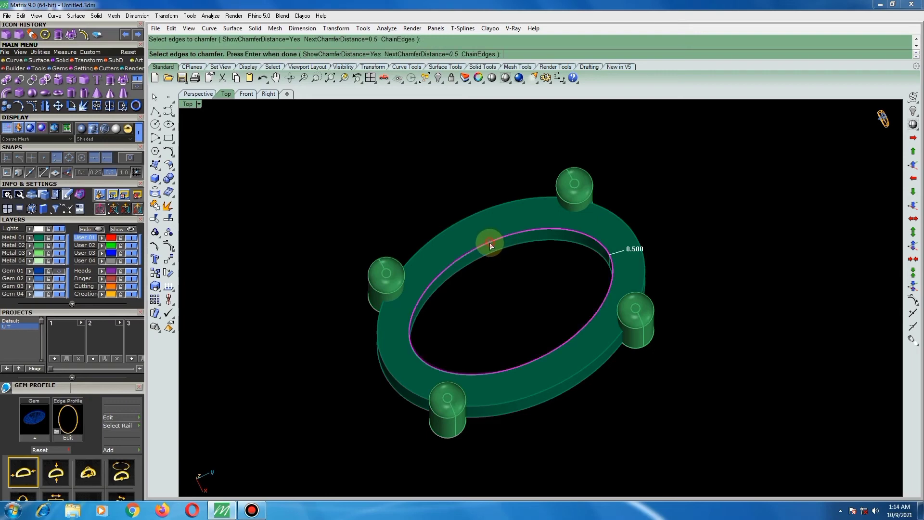
right_drag(493, 243, 506, 183)
key(Return)
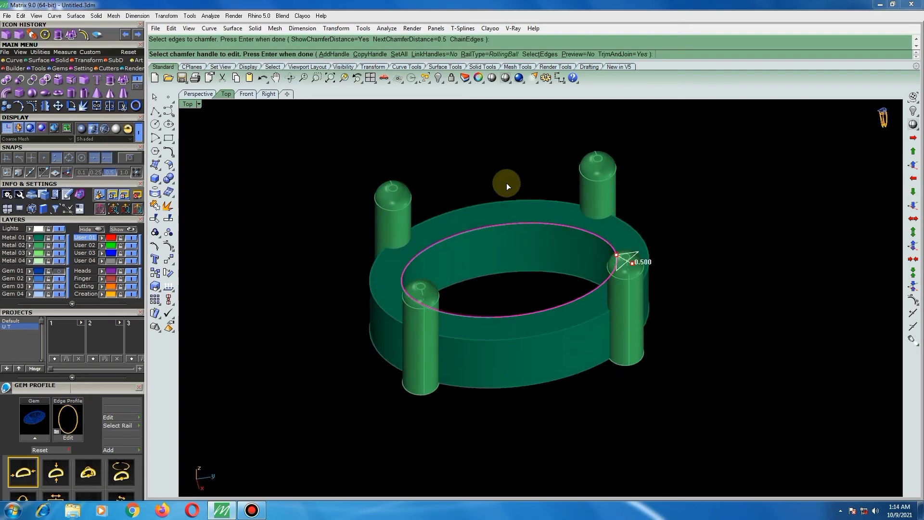
key(Return)
mouse_move(504, 180)
right_down()
mouse_move(495, 237)
mouse_move(546, 220)
mouse_move(510, 190)
mouse_move(441, 205)
mouse_move(529, 192)
mouse_move(495, 259)
right_up()
scroll(607, 178, up, 2)
scroll(576, 194, up, 5)
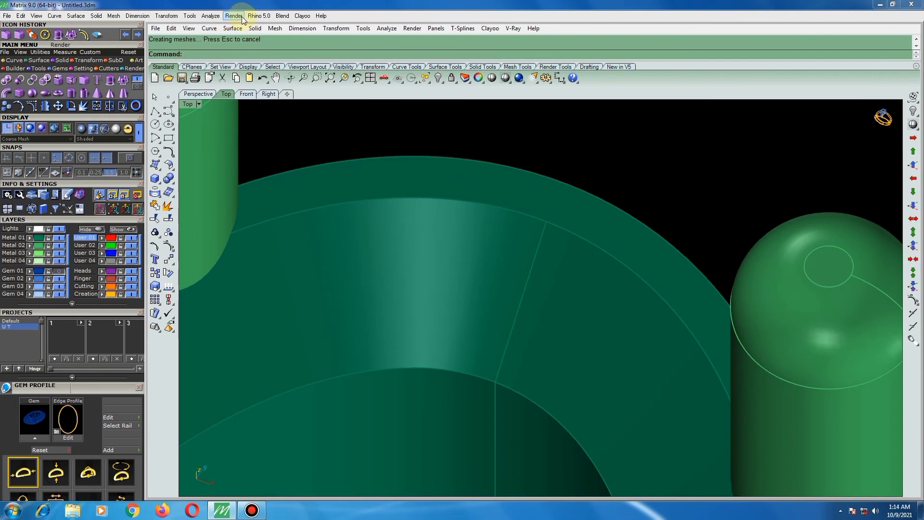
Step: Measure between two bezel edge points with Analyze > Distance, reading 0.200 mm
click(211, 16)
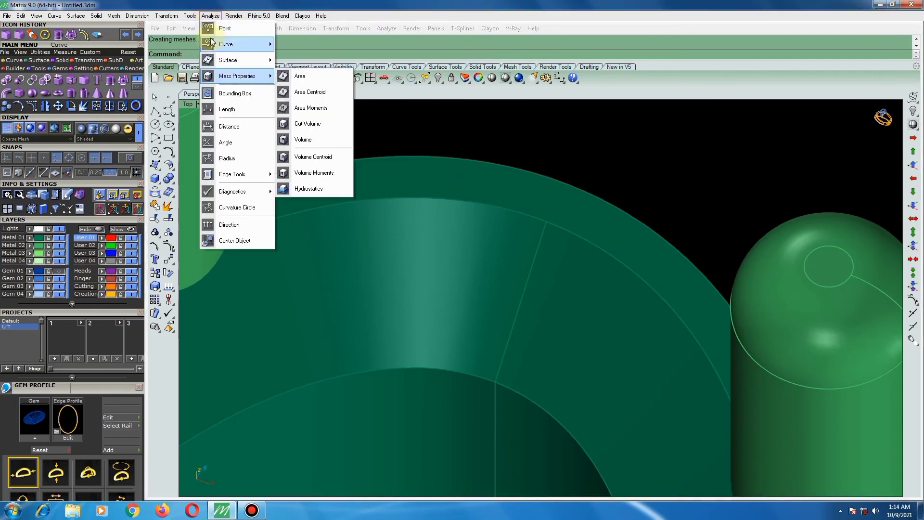
click(228, 126)
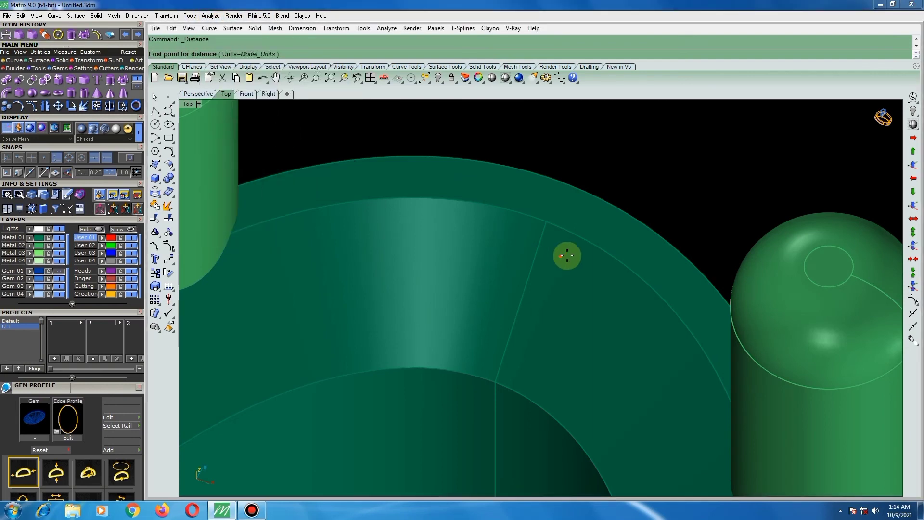
click(543, 216)
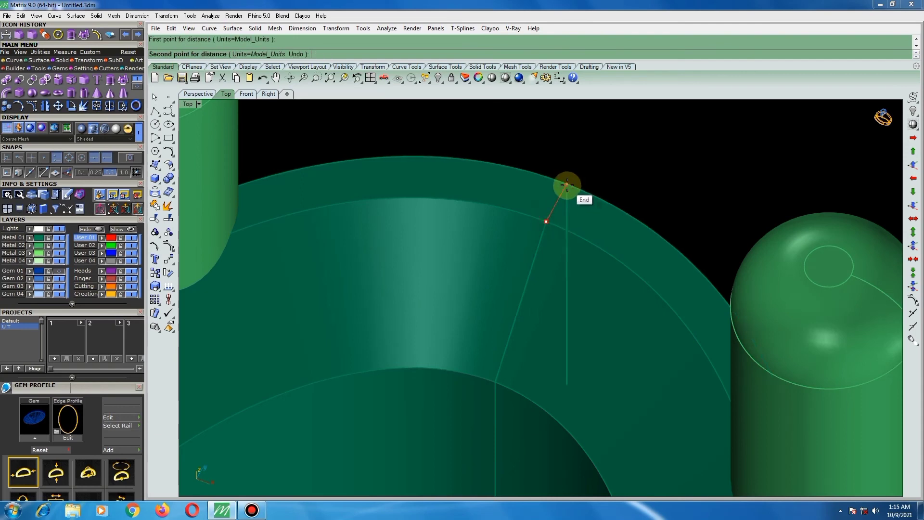
click(567, 185)
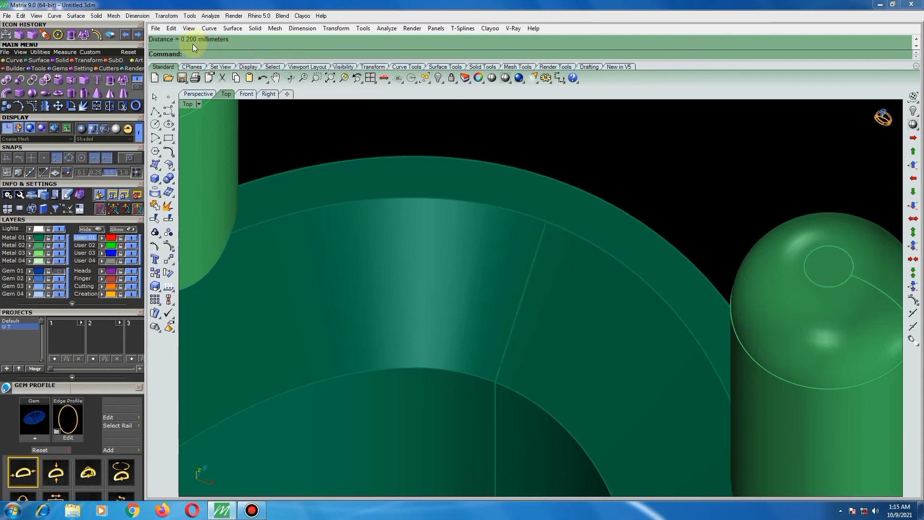
scroll(489, 118, down, 8)
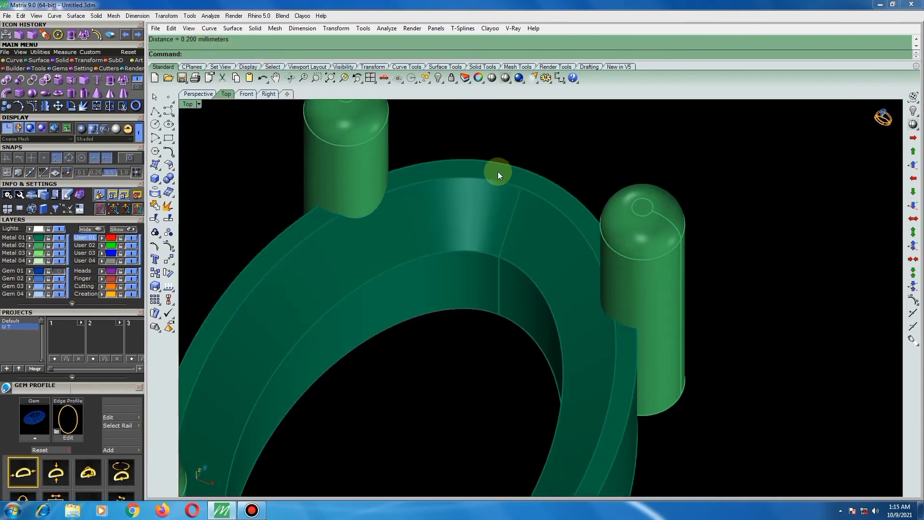
Step: Unhide the oval gem, select the four prongs, and orbit to check the gem's seating
click(58, 271)
mouse_move(539, 254)
right_down()
mouse_move(538, 295)
mouse_move(454, 198)
mouse_move(542, 272)
mouse_move(551, 294)
mouse_move(497, 227)
right_up()
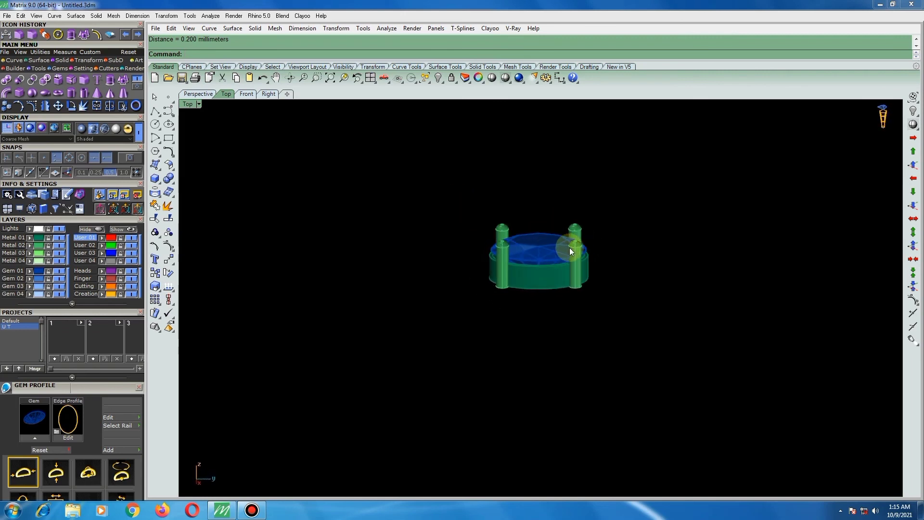
click(577, 250)
shift+click(575, 228)
shift+click(505, 227)
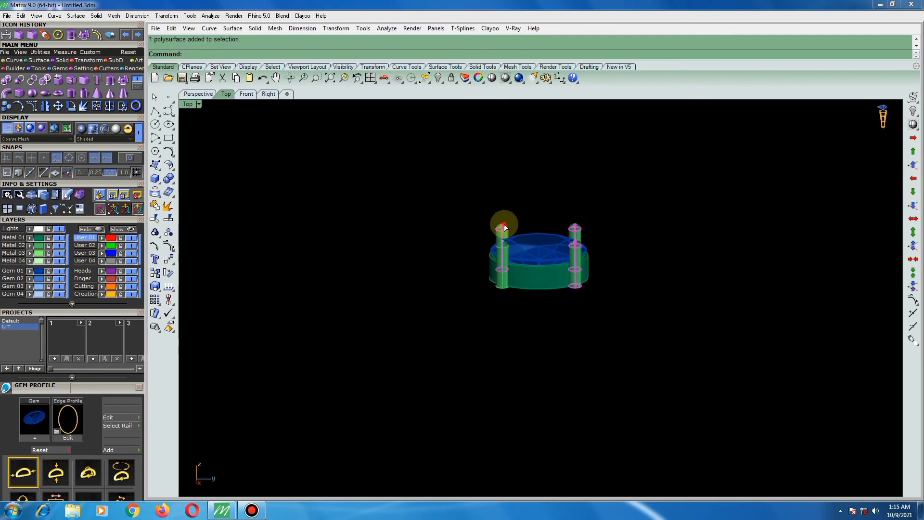
shift+click(512, 243)
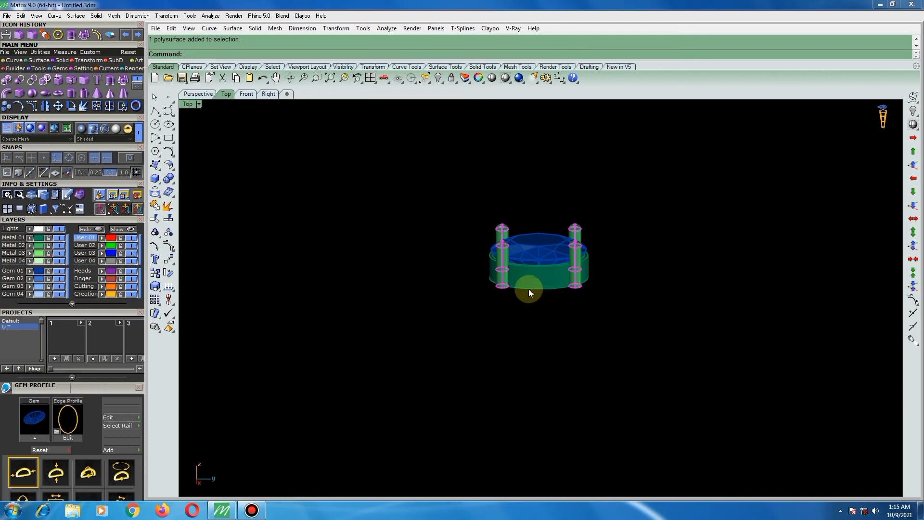
mouse_move(631, 241)
right_down()
mouse_move(558, 238)
mouse_move(529, 190)
right_up()
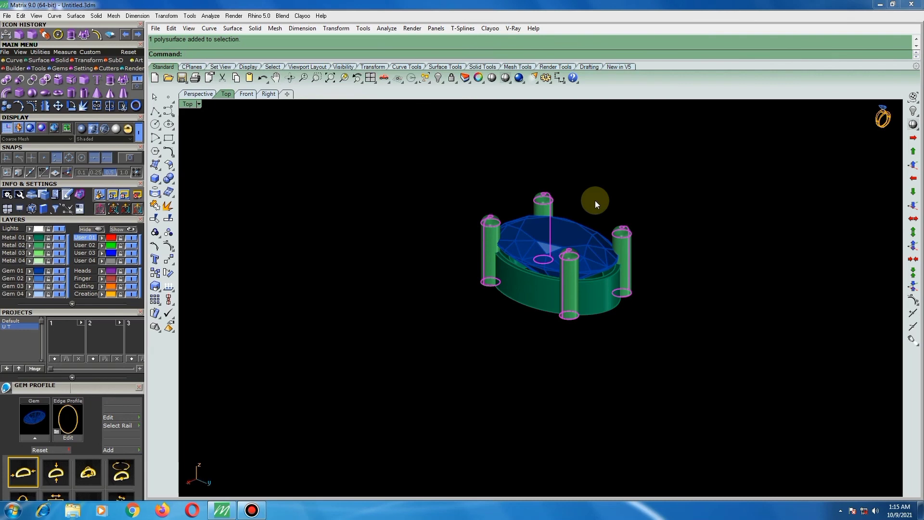
mouse_move(616, 220)
right_down()
mouse_move(515, 244)
mouse_move(509, 347)
mouse_move(539, 292)
right_up()
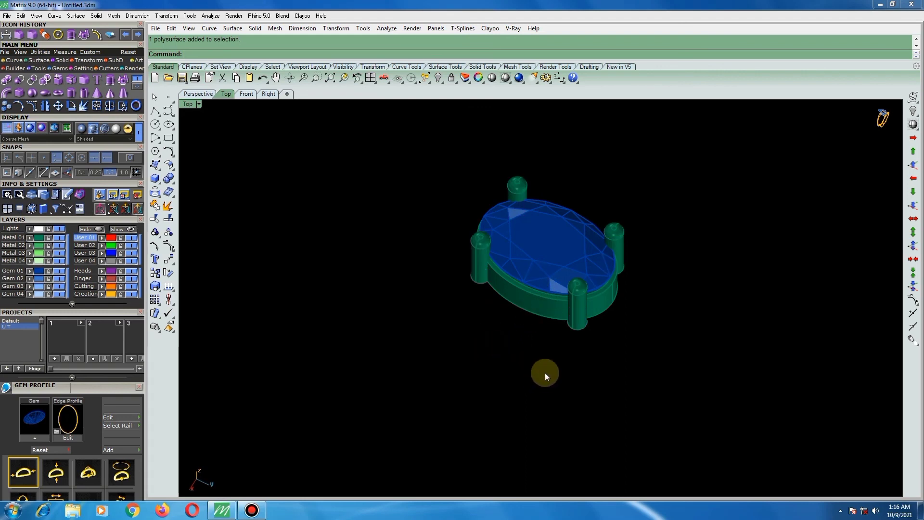
mouse_move(543, 372)
right_down()
mouse_move(625, 256)
mouse_move(597, 268)
mouse_move(665, 270)
mouse_move(632, 271)
right_up()
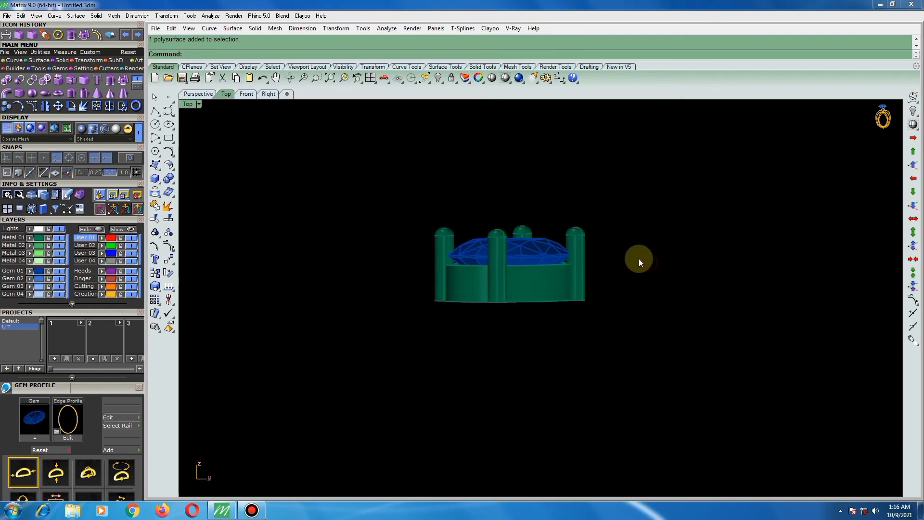
Step: In Top view, window-select the gem, bezel and four prongs and group them
key(ctrl+F3)
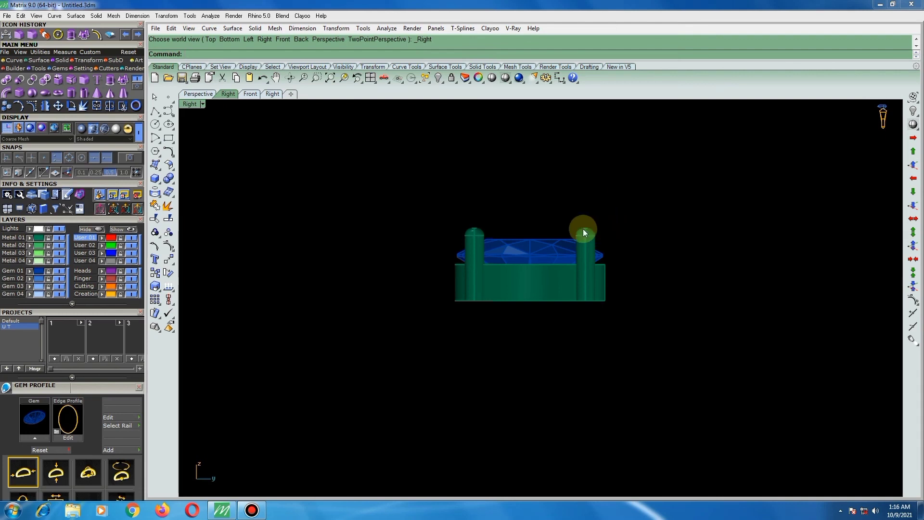
mouse_move(535, 250)
right_down()
mouse_move(568, 320)
mouse_move(599, 320)
mouse_move(518, 274)
mouse_move(593, 230)
right_up()
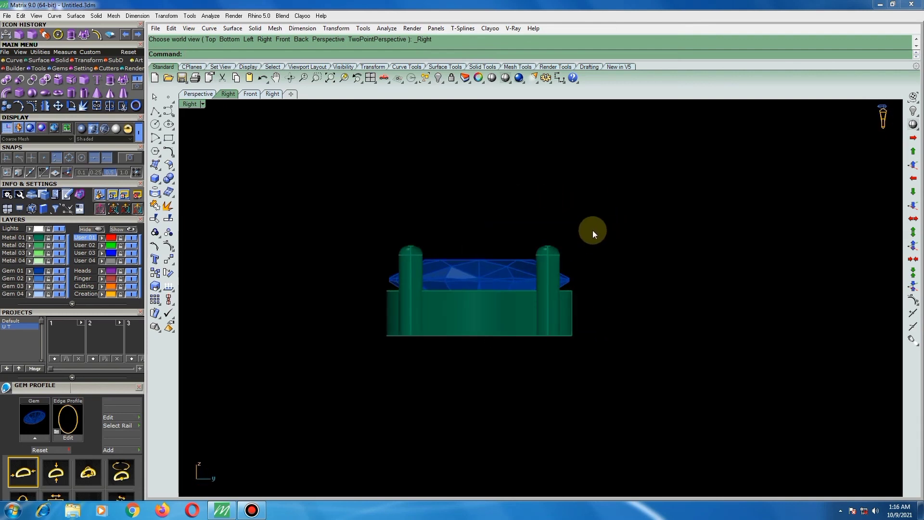
drag(502, 235, 356, 258)
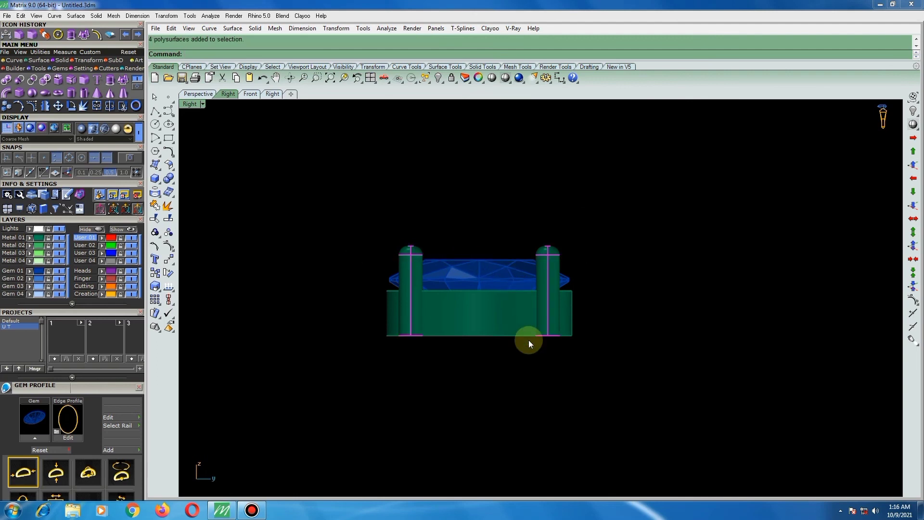
mouse_move(538, 284)
right_down()
mouse_move(596, 363)
mouse_move(573, 329)
right_up()
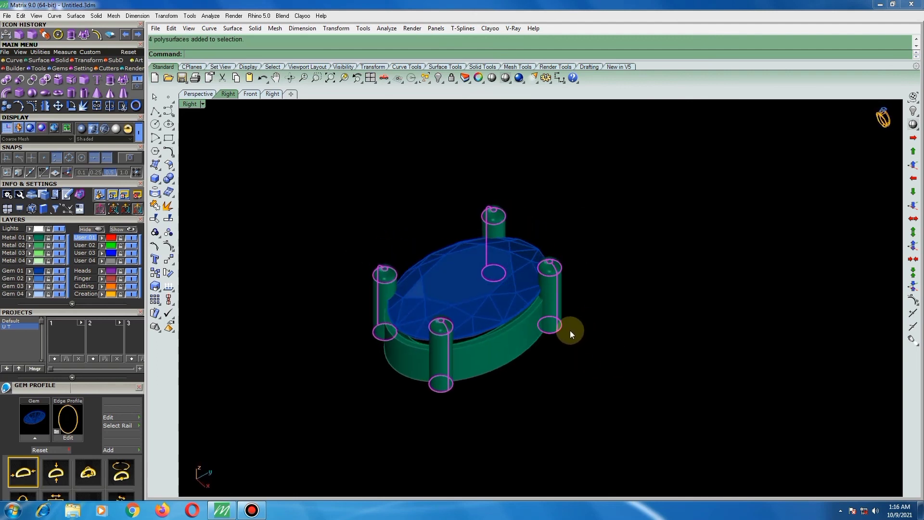
key(F6)
scroll(500, 282, down, 3)
scroll(503, 247, up, 2)
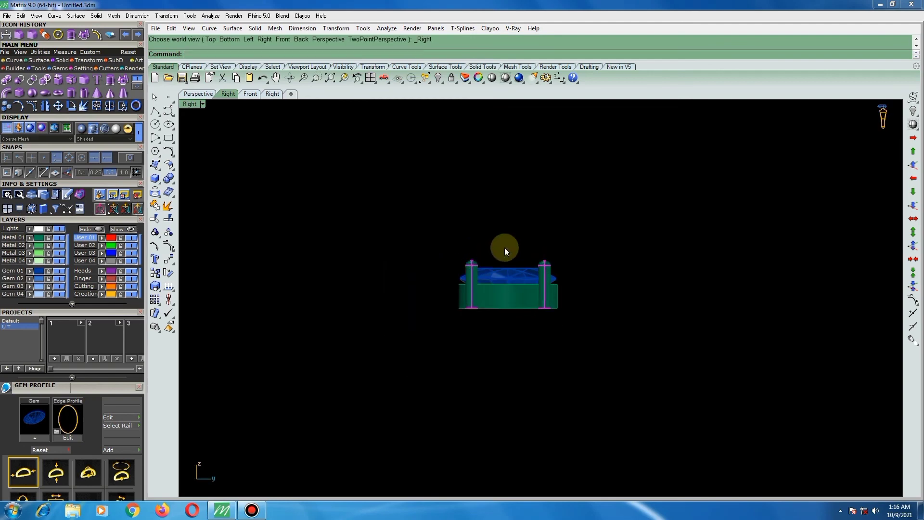
key(F5)
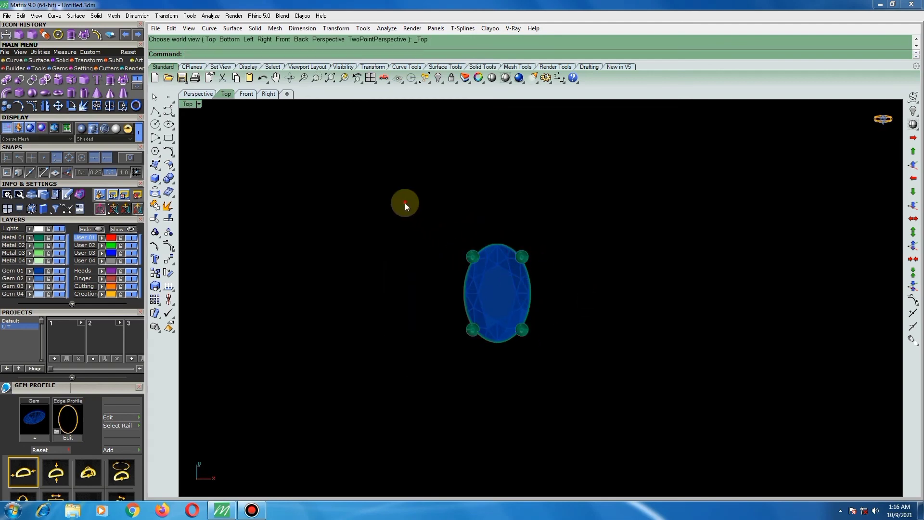
drag(405, 203, 635, 375)
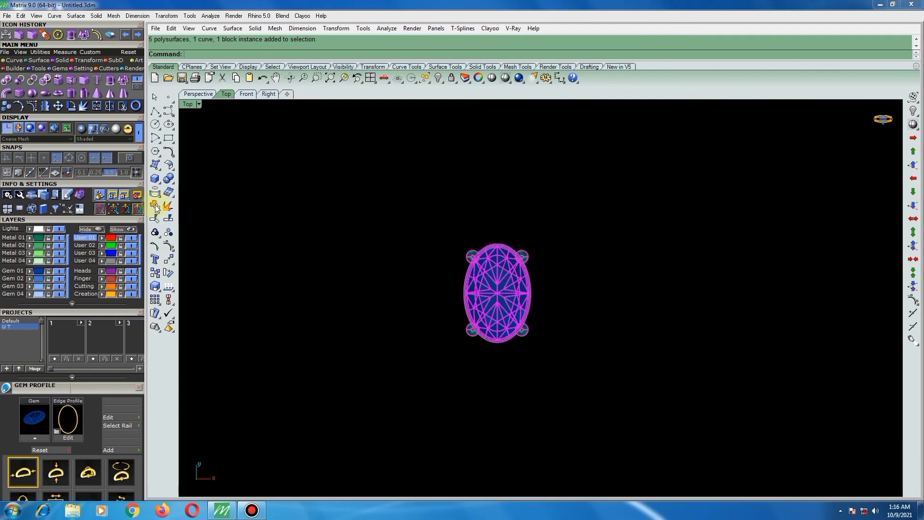
click(156, 233)
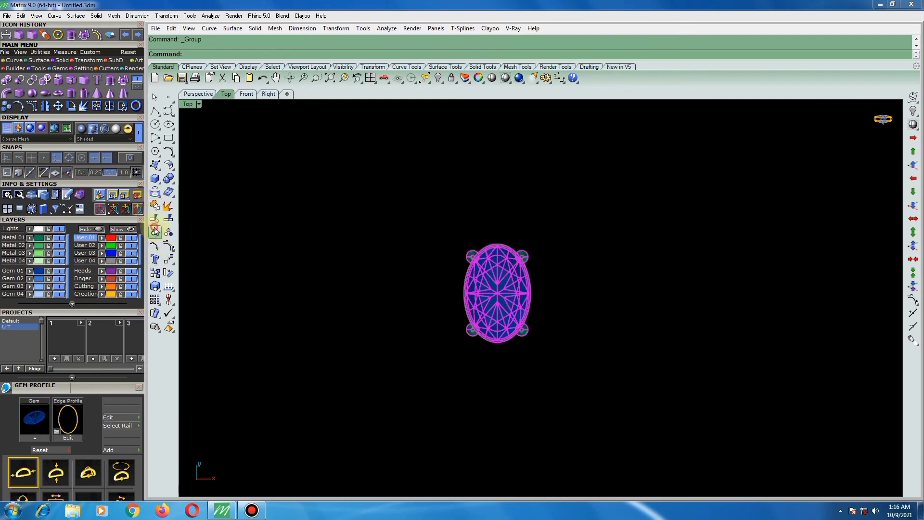
click(421, 261)
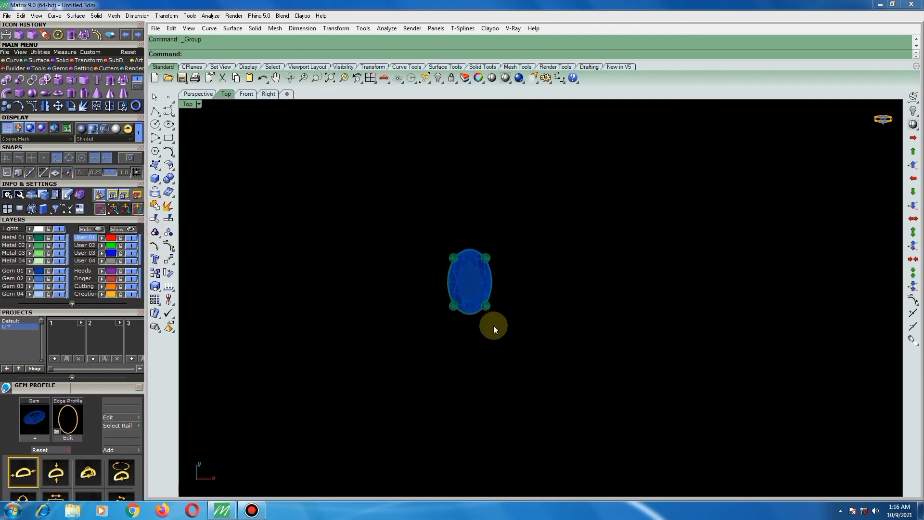
scroll(484, 284, up, 1)
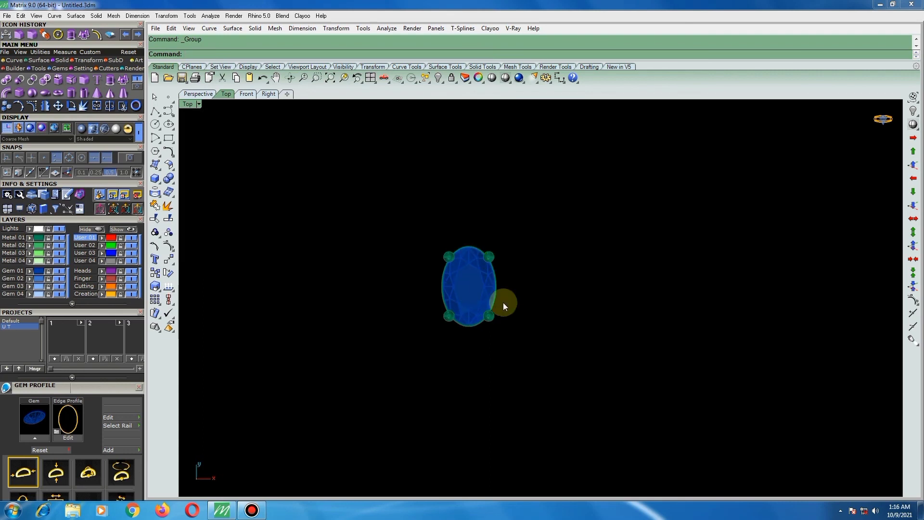
mouse_move(510, 287)
ctrl+shift+right_down()
mouse_move(559, 259)
mouse_move(461, 266)
mouse_move(444, 277)
mouse_move(519, 297)
mouse_move(504, 273)
mouse_move(505, 289)
mouse_move(583, 369)
mouse_move(515, 313)
ctrl+shift+right_up()
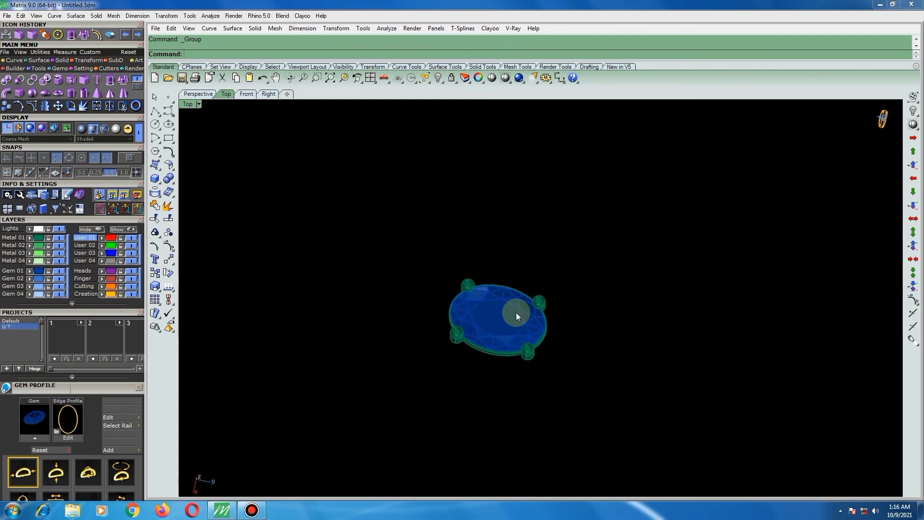
scroll(515, 312, down, 2)
scroll(511, 306, down, 1)
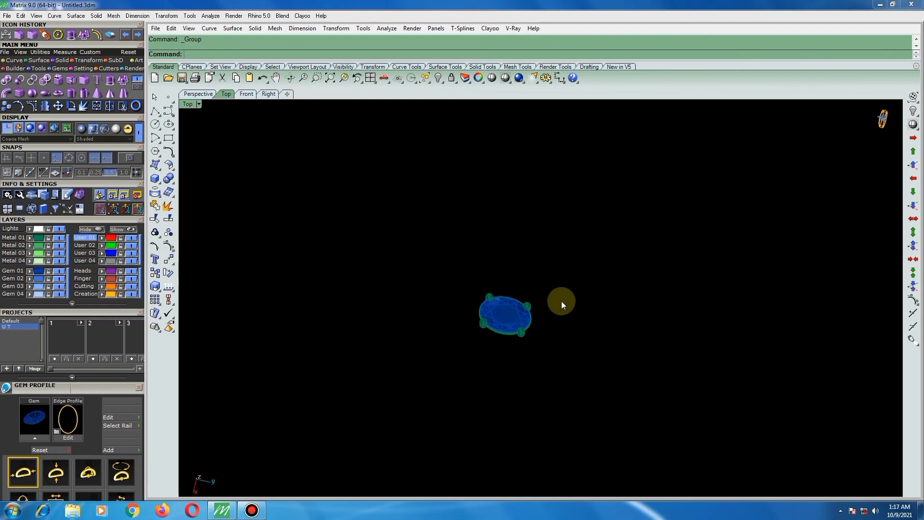
scroll(443, 247, down, 2)
scroll(489, 265, up, 2)
scroll(489, 265, up, 3)
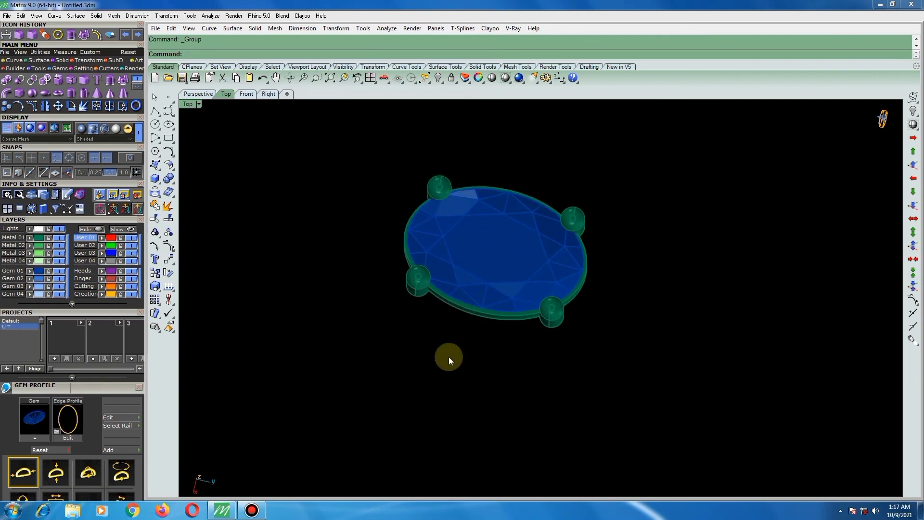
mouse_move(449, 357)
ctrl+shift+right_down()
mouse_move(494, 251)
mouse_move(546, 235)
mouse_move(558, 316)
mouse_move(419, 284)
mouse_move(389, 329)
ctrl+shift+right_up()
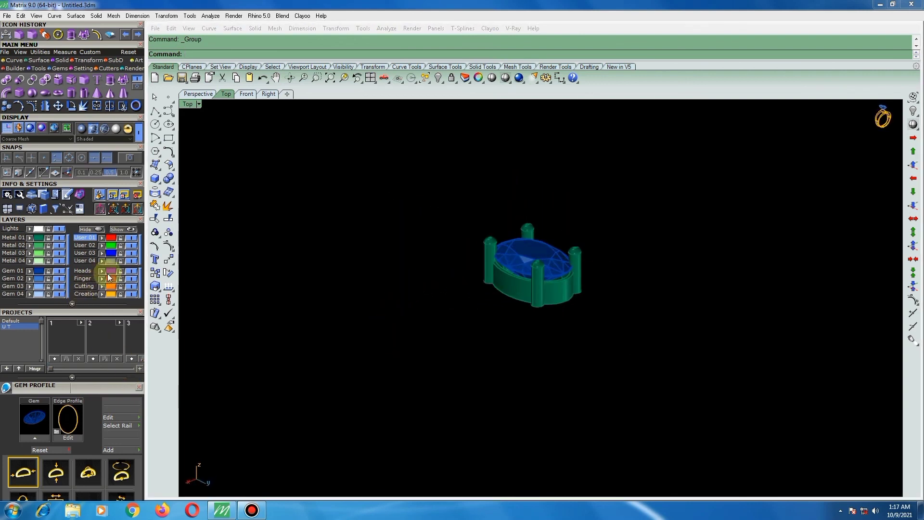
mouse_move(576, 250)
right_down()
mouse_move(511, 335)
mouse_move(500, 259)
right_up()
scroll(538, 283, up, 2)
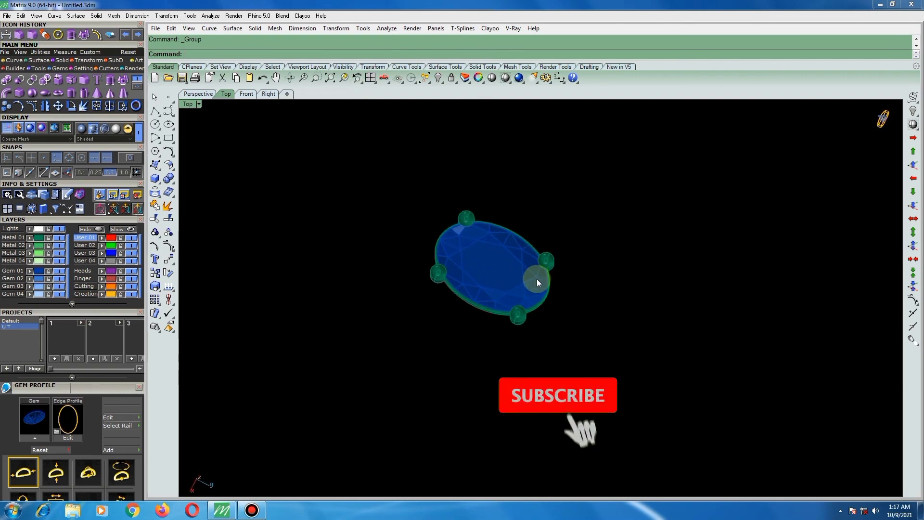
mouse_move(538, 283)
right_down()
mouse_move(491, 212)
mouse_move(413, 299)
mouse_move(517, 279)
mouse_move(485, 273)
right_up()
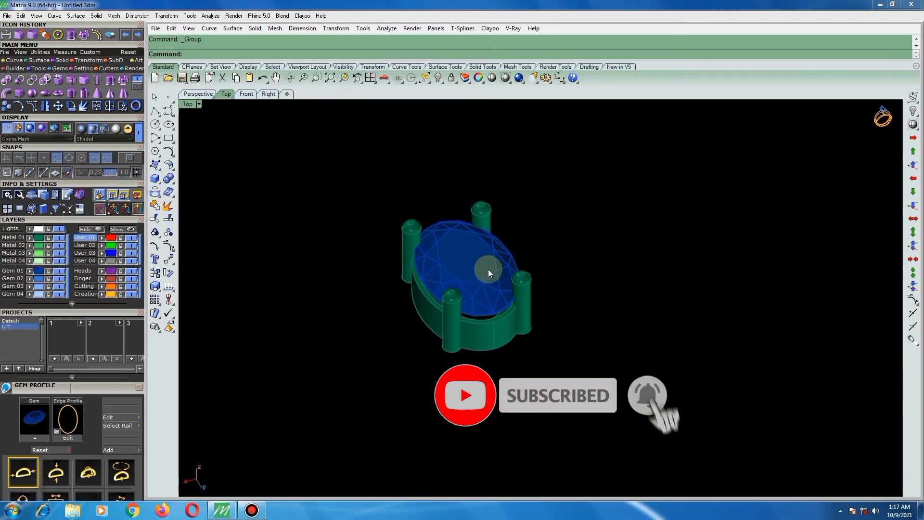